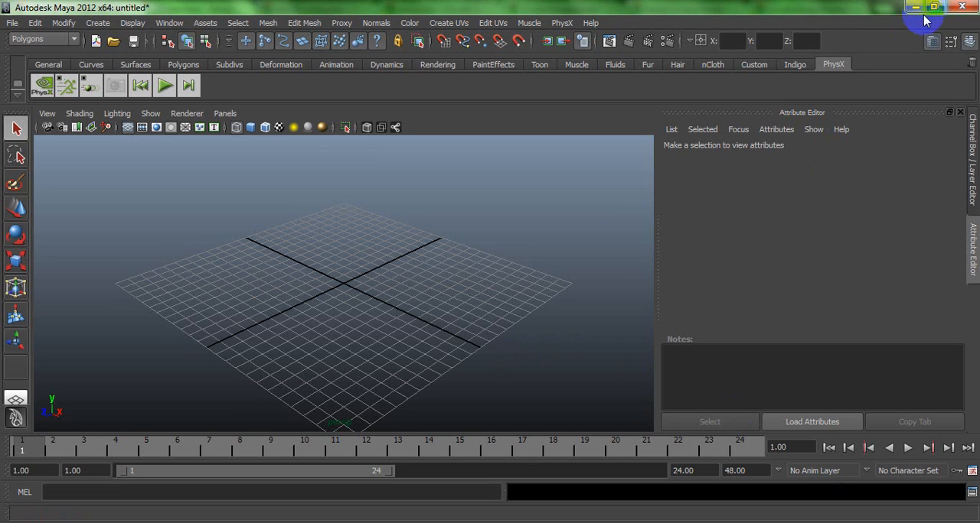
- Set V-Ray as the renderer in the render settings and minimize the settings window
click(669, 48)
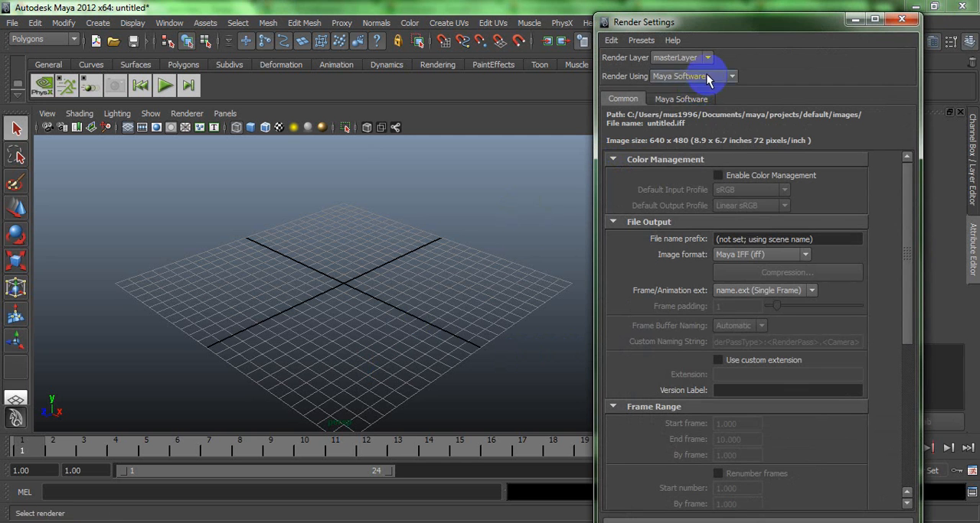
click(707, 77)
click(667, 118)
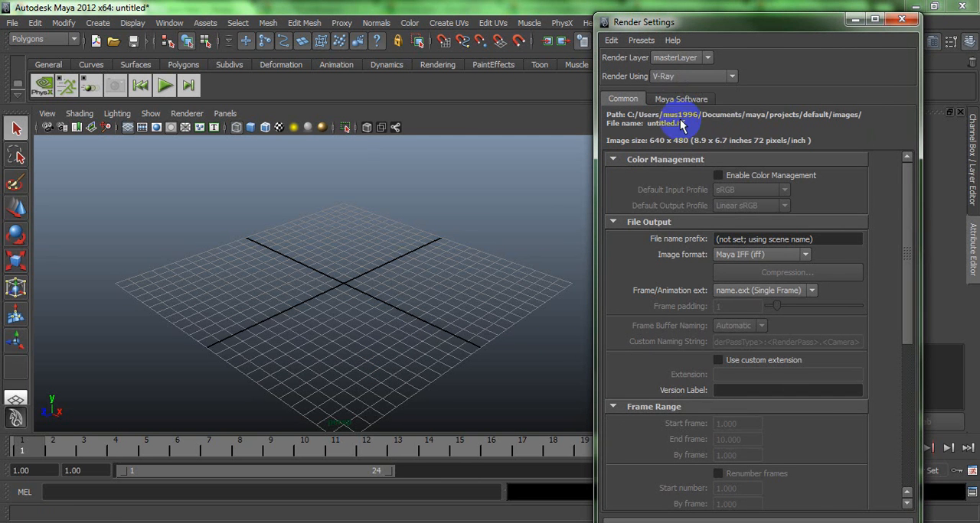
click(856, 19)
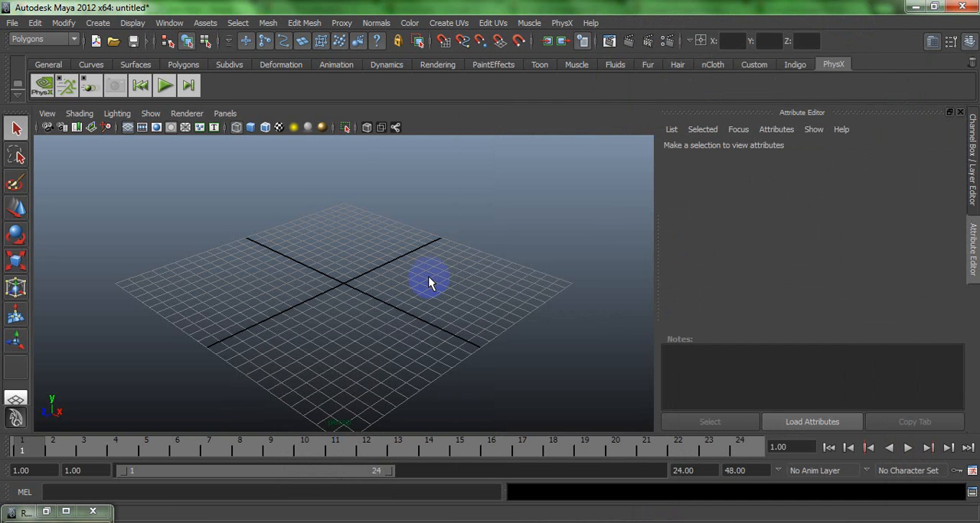
click(184, 64)
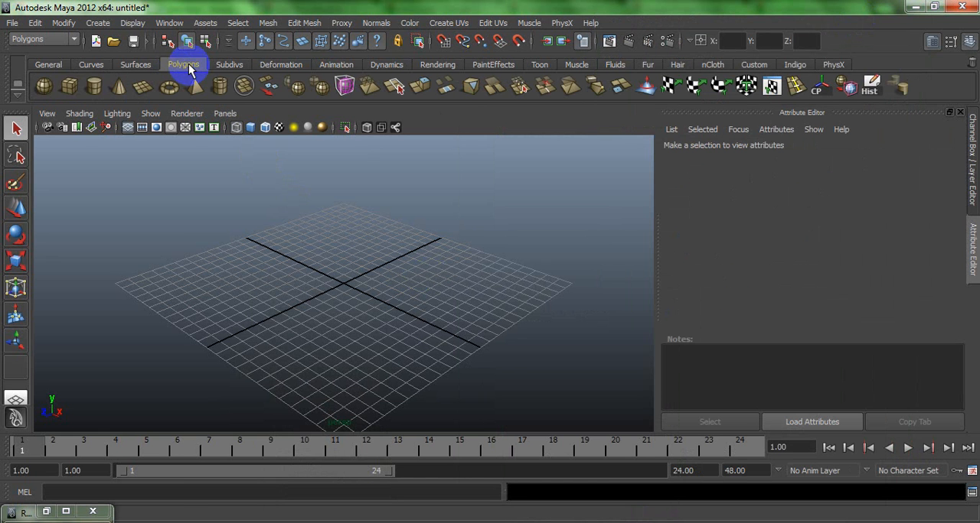
double_click(43, 85)
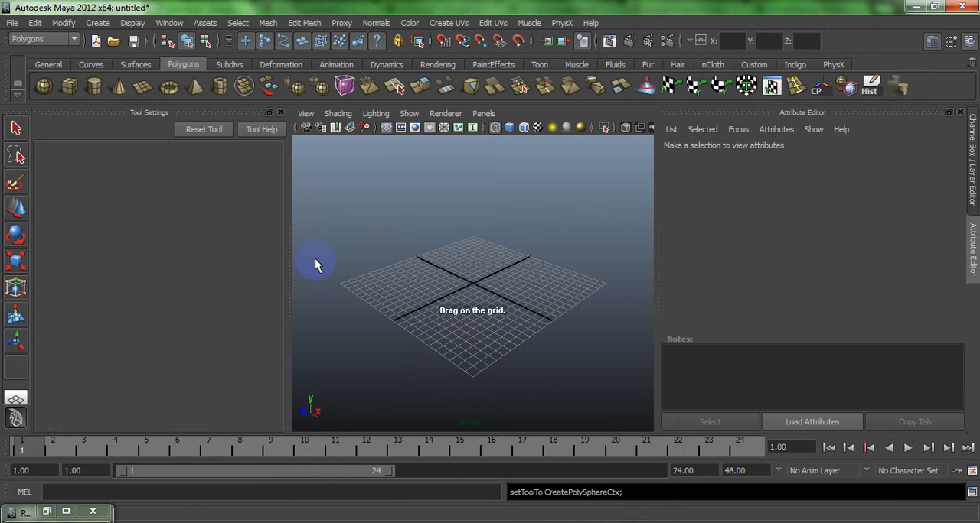
click(280, 112)
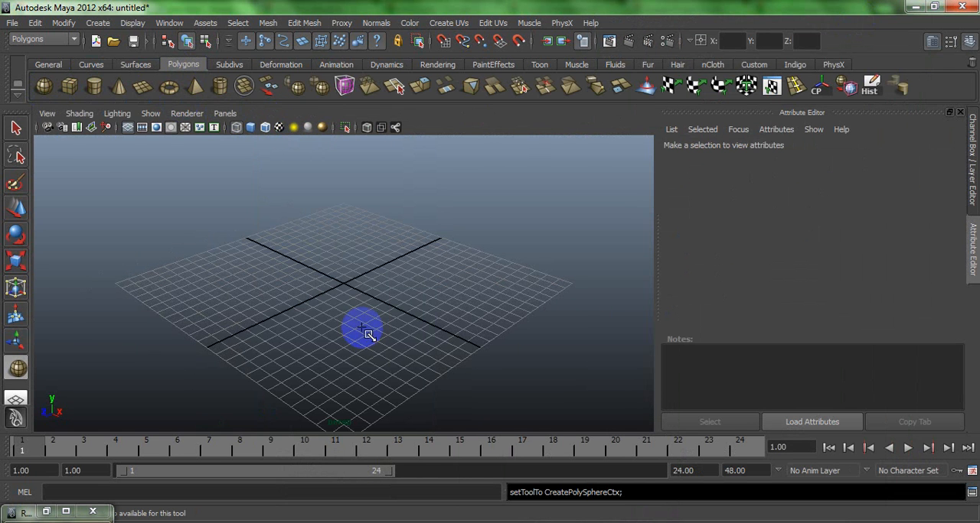
drag(350, 286, 399, 298)
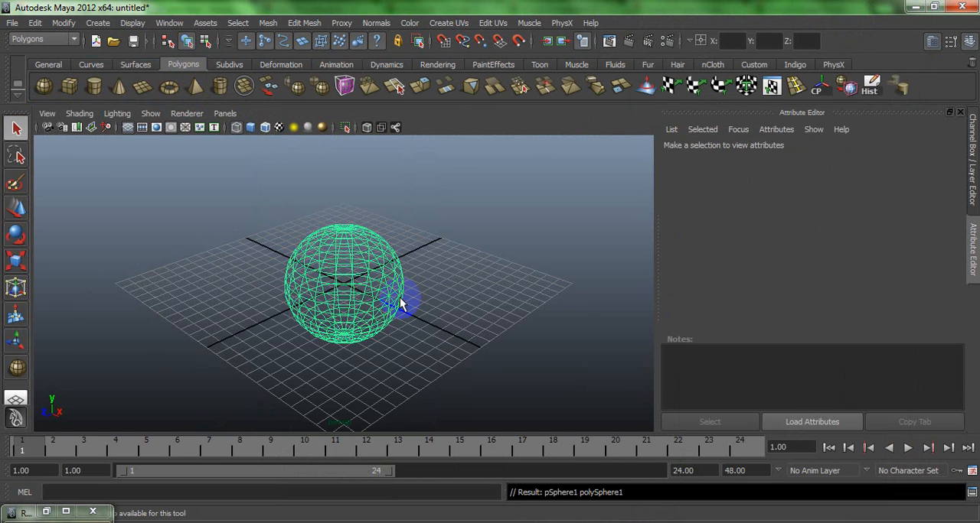
key(Delete)
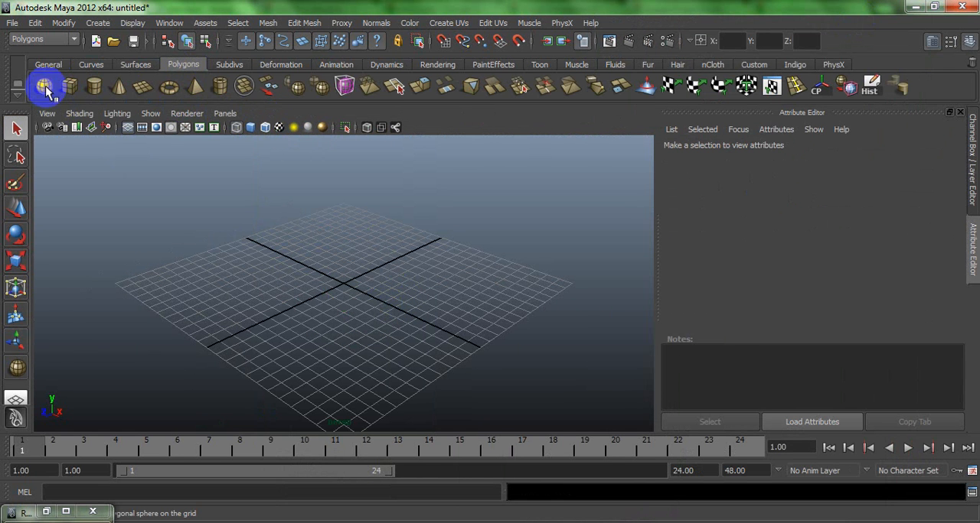
click(69, 87)
mouse_move(360, 270)
mouse_down()
mouse_move(340, 329)
mouse_move(357, 212)
mouse_move(350, 326)
mouse_move(440, 283)
mouse_move(449, 372)
mouse_move(306, 321)
mouse_up()
key(5)
key(3)
click(502, 326)
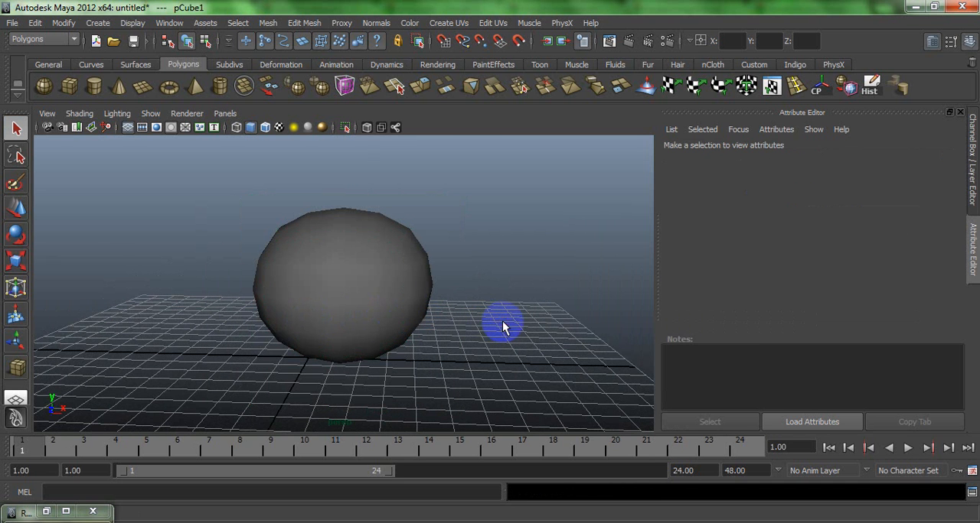
alt+drag(503, 327, 336, 306)
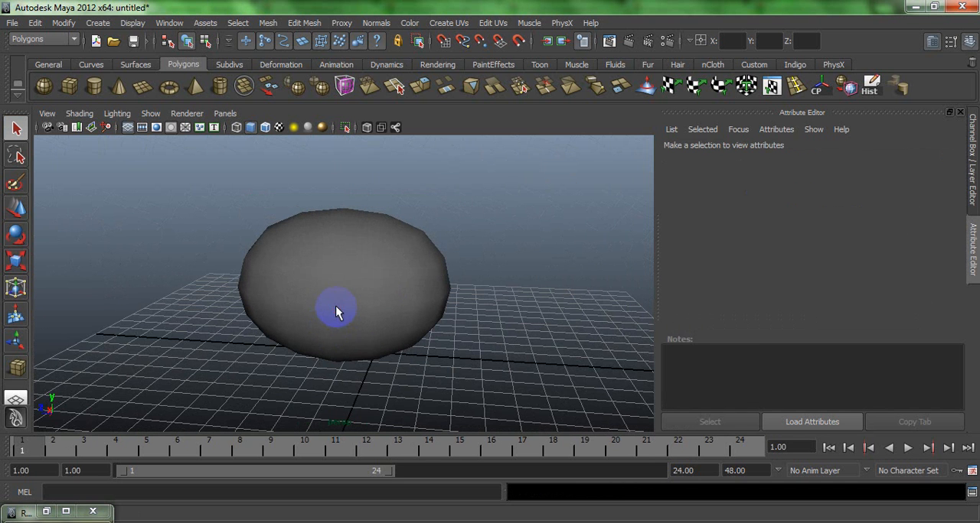
click(336, 306)
key(r)
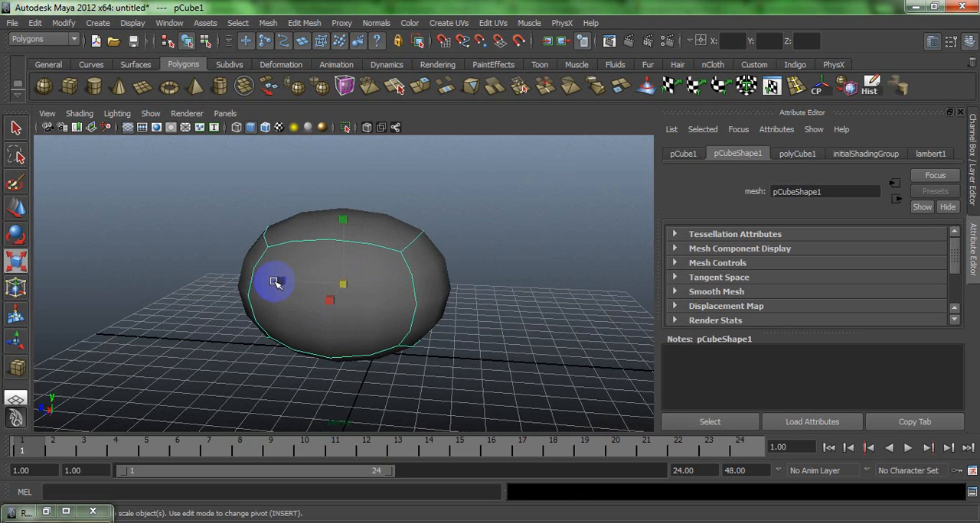
drag(285, 283, 295, 281)
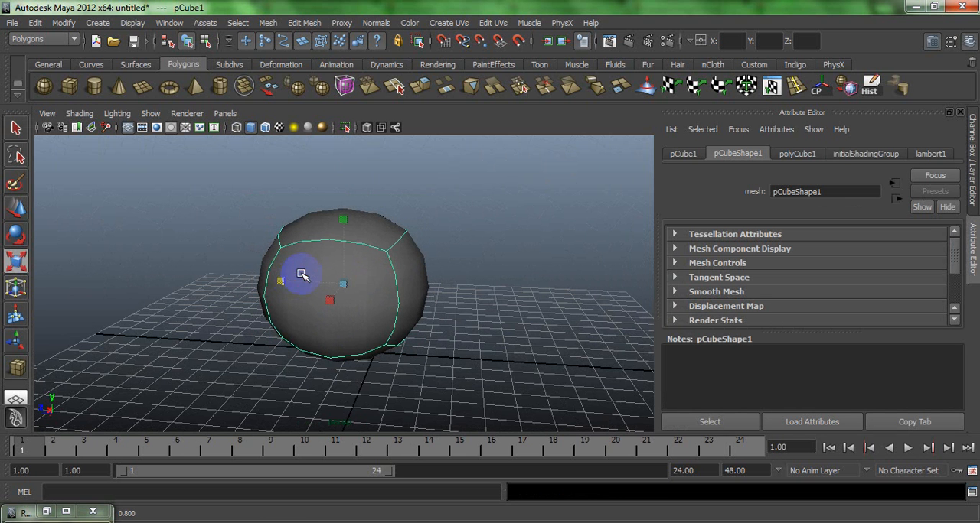
key(w)
alt+drag(278, 247, 351, 258)
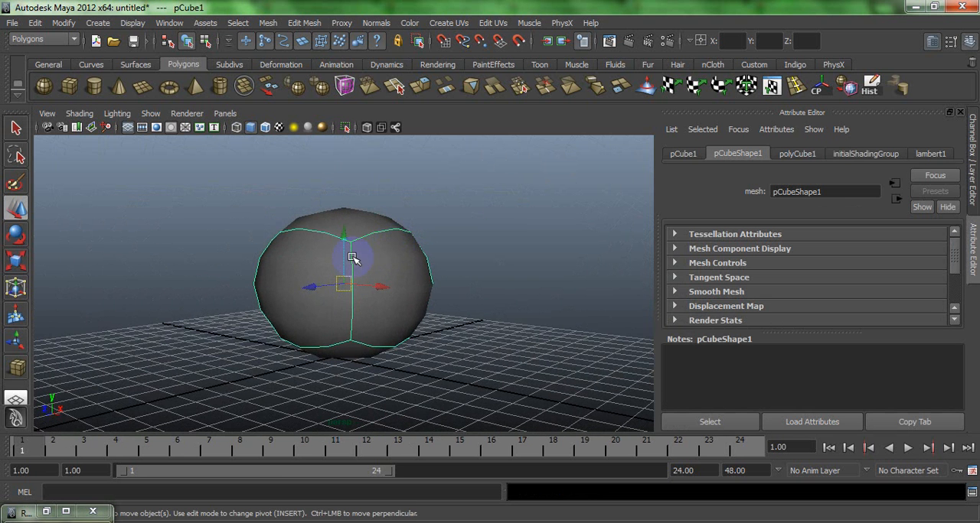
alt+right_drag(433, 241, 426, 339)
alt+drag(342, 290, 245, 314)
key(Delete)
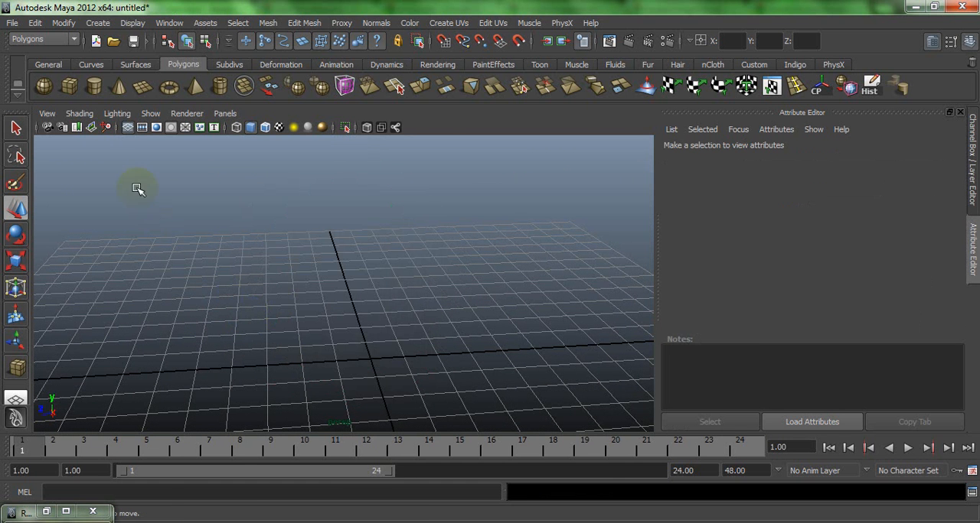
- Create a large polygon sphere at the centre of the grid
click(44, 86)
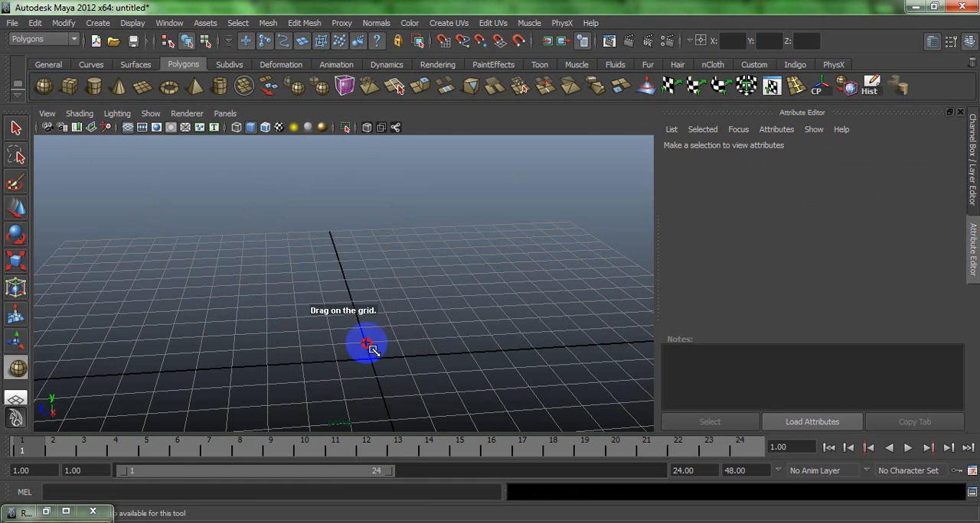
drag(367, 346, 455, 269)
alt+right_drag(455, 270, 500, 328)
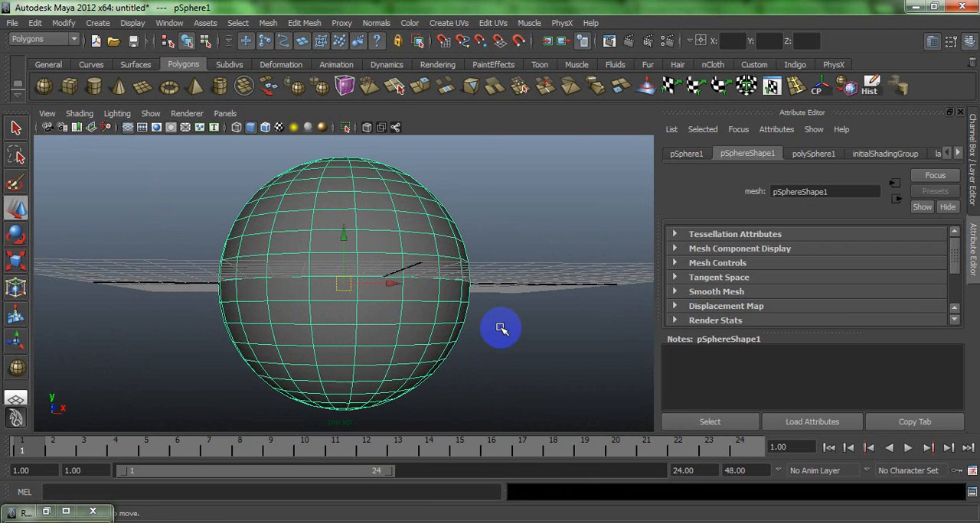
click(500, 328)
- Extrude a block of faces four wide and three high on the sphere's upper front slightly inward
click(407, 258)
right_click(411, 261)
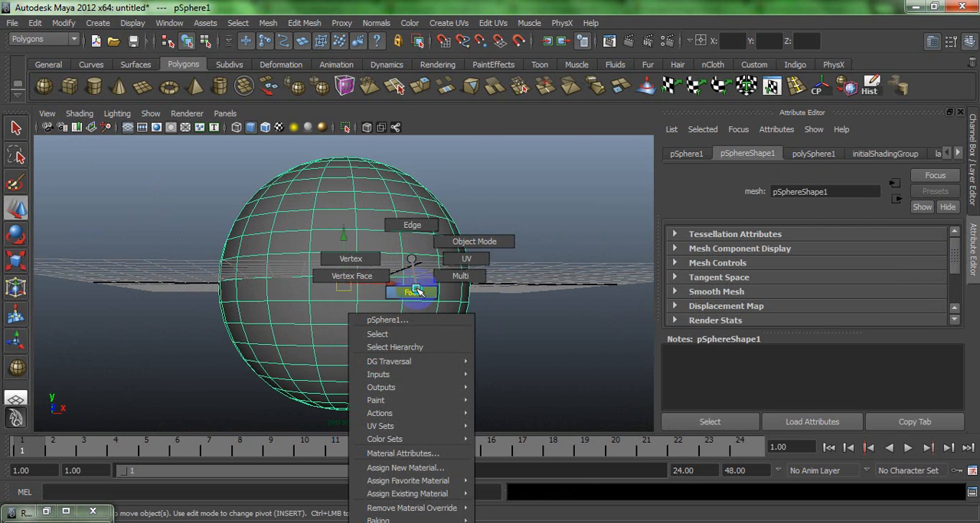
click(414, 292)
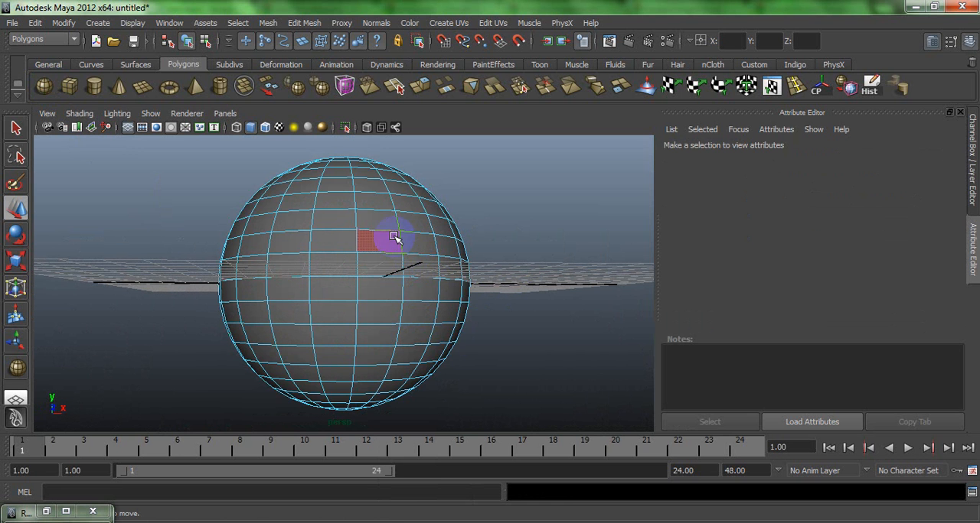
click(409, 241)
click(389, 235)
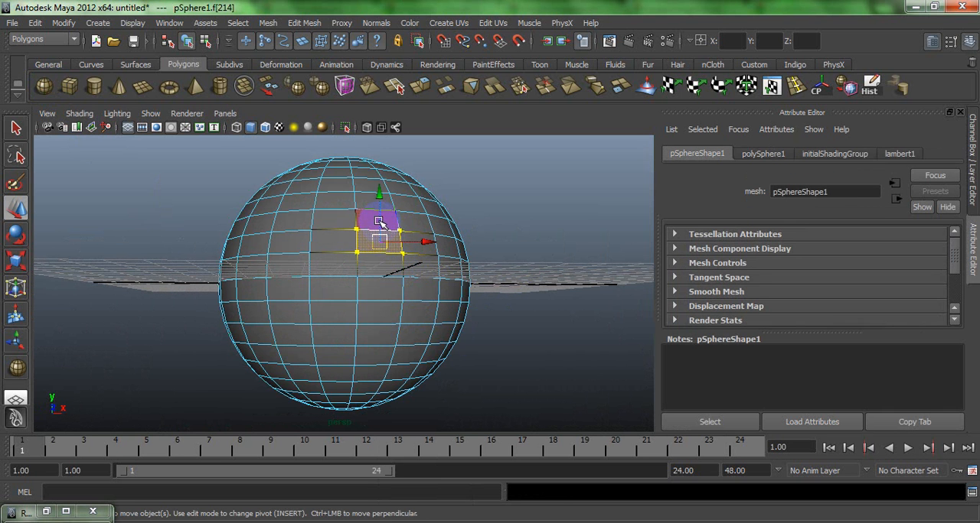
shift+click(350, 216)
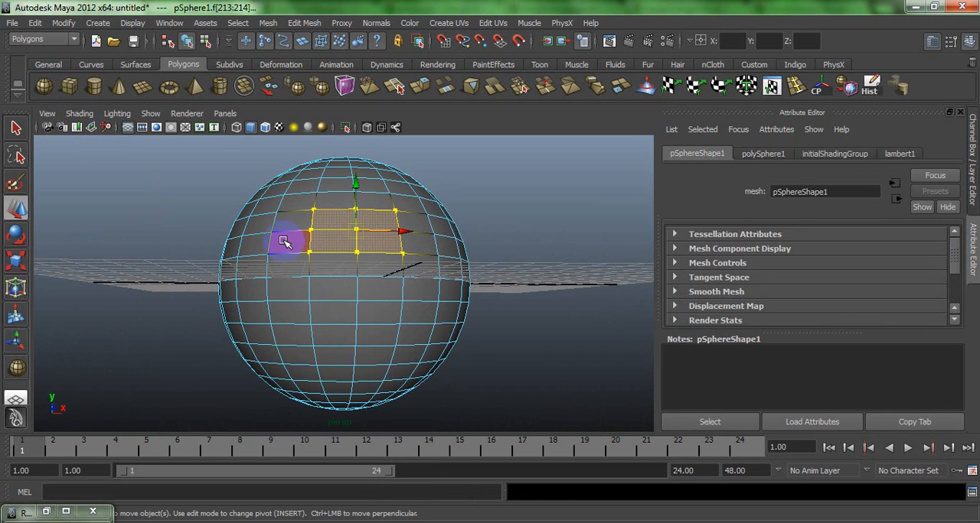
shift+click(260, 241)
shift+click(297, 267)
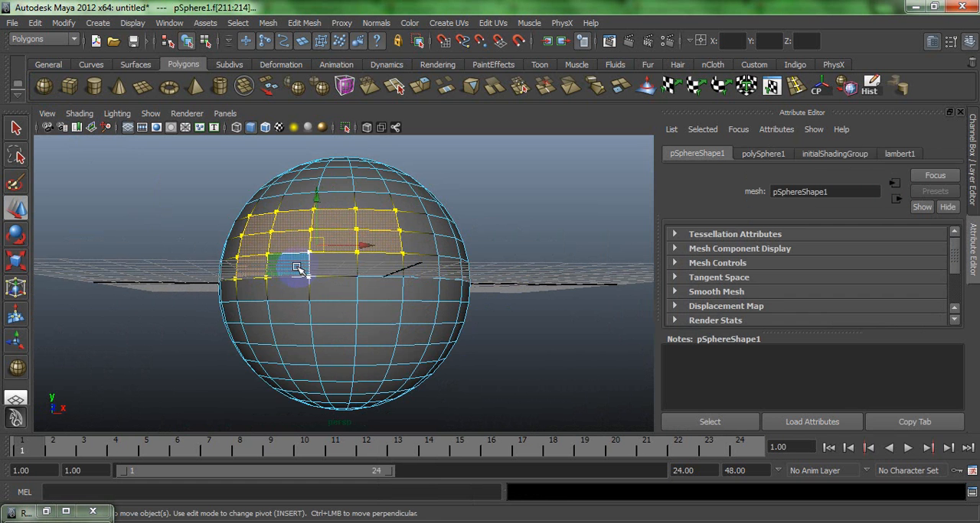
alt+drag(350, 242, 398, 259)
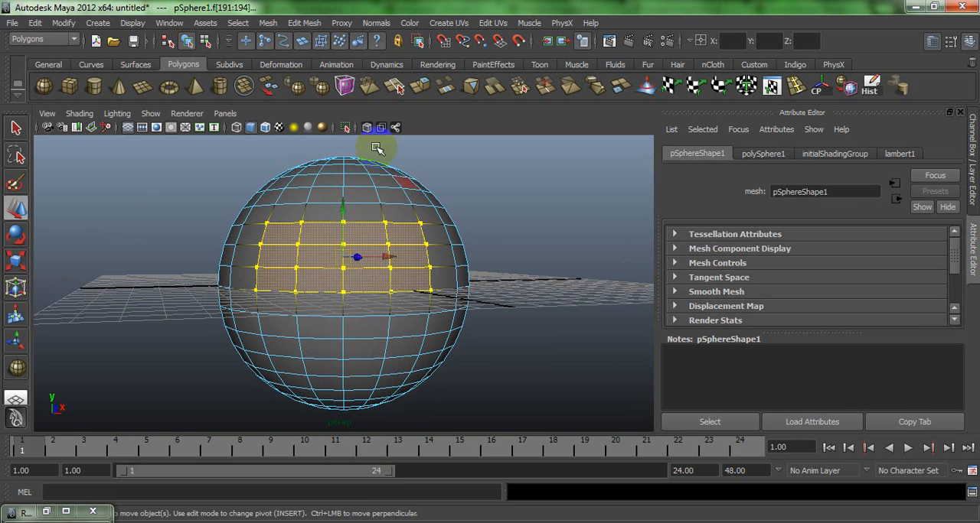
click(417, 84)
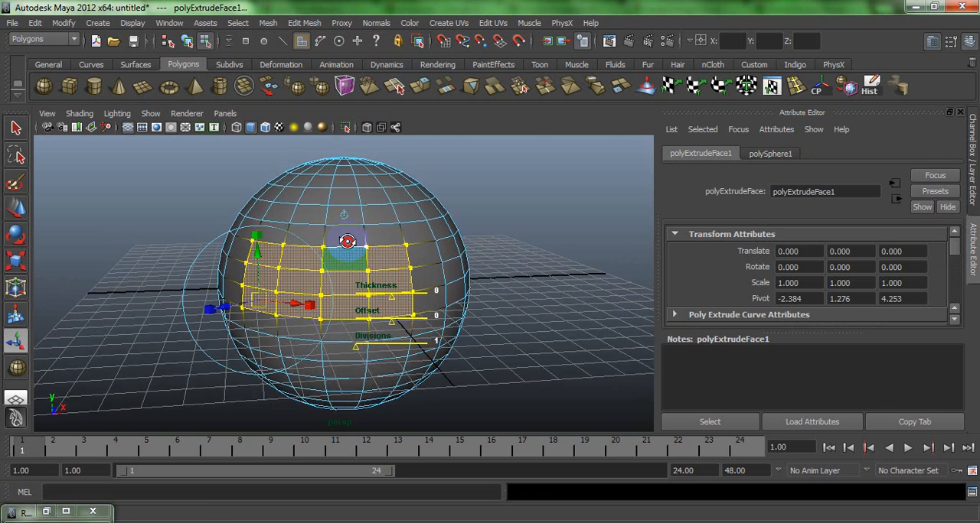
click(343, 217)
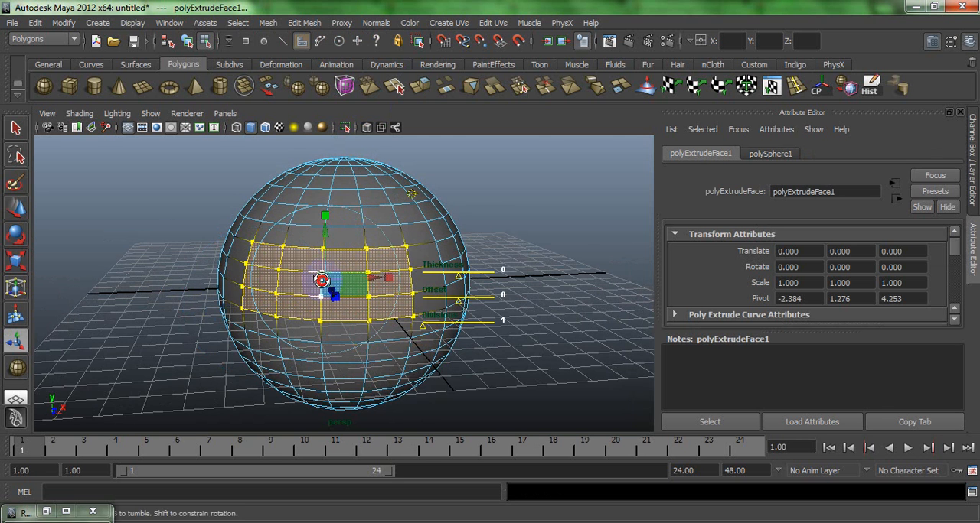
alt+drag(322, 281, 307, 284)
click(386, 215)
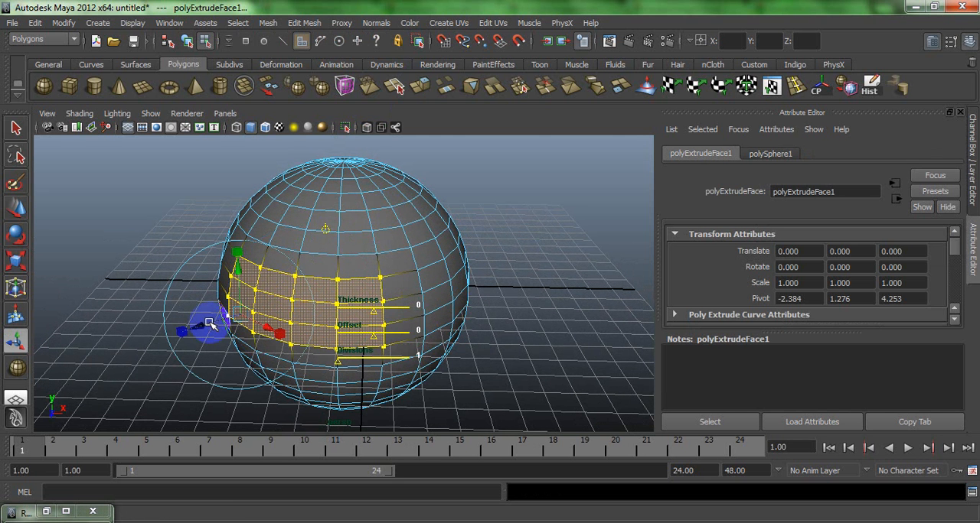
drag(198, 326, 216, 323)
- Repeat the extrusion twice on the recessed faces, preview the sphere smoothed, and clear the selection
key(ctrl+e)
key(ctrl+e)
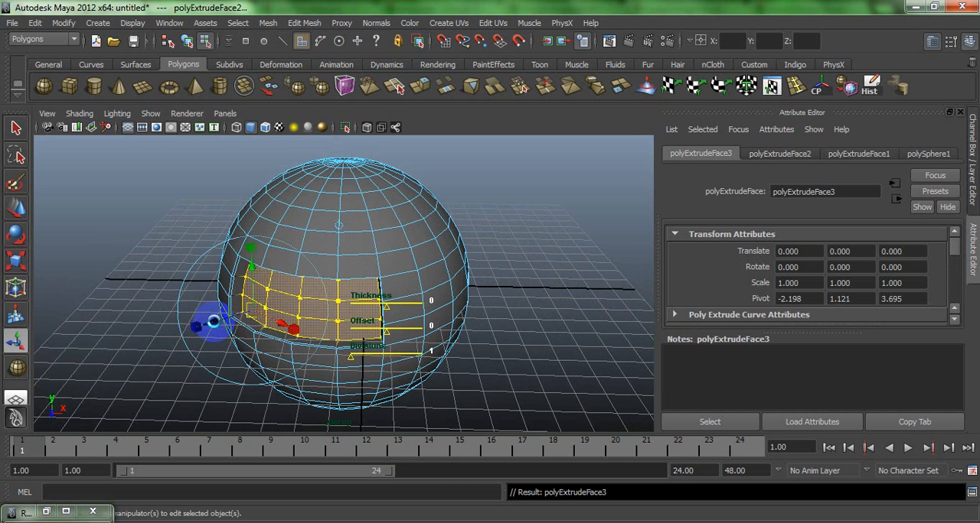
key(3)
alt+drag(311, 258, 353, 241)
key(w)
click(485, 284)
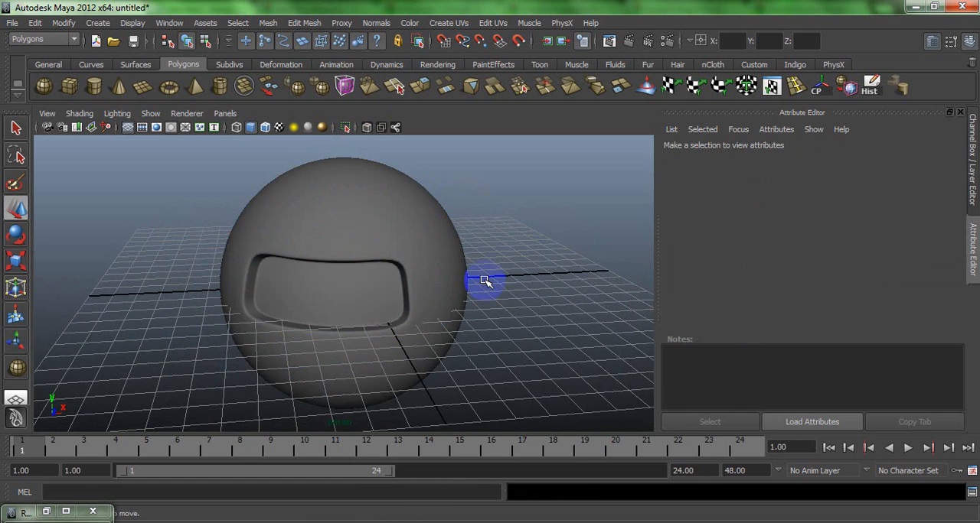
- Try extruding three adjacent faces and the face below them inward, low on the sphere's front, repeating the extrusion twice
alt+drag(485, 284, 440, 231)
alt+drag(462, 261, 385, 291)
click(377, 292)
right_drag(378, 292, 357, 326)
click(346, 330)
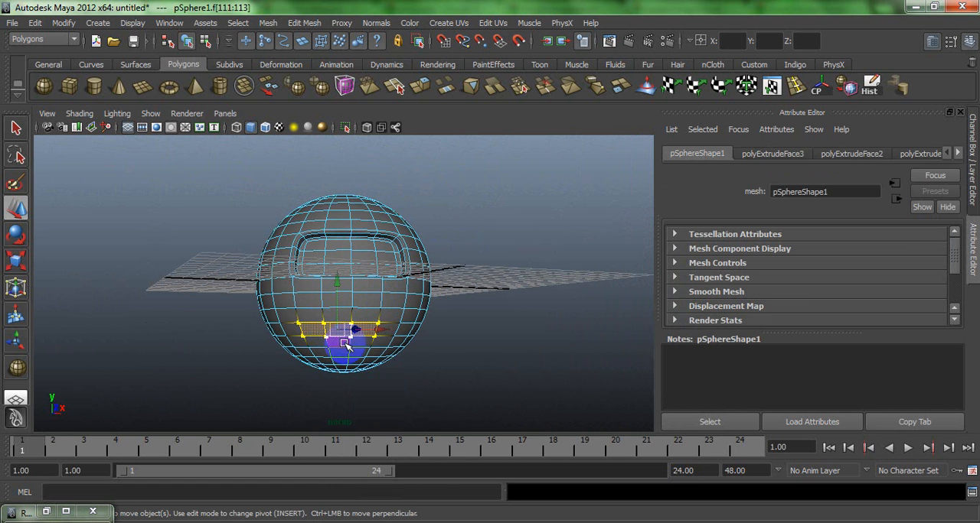
click(418, 87)
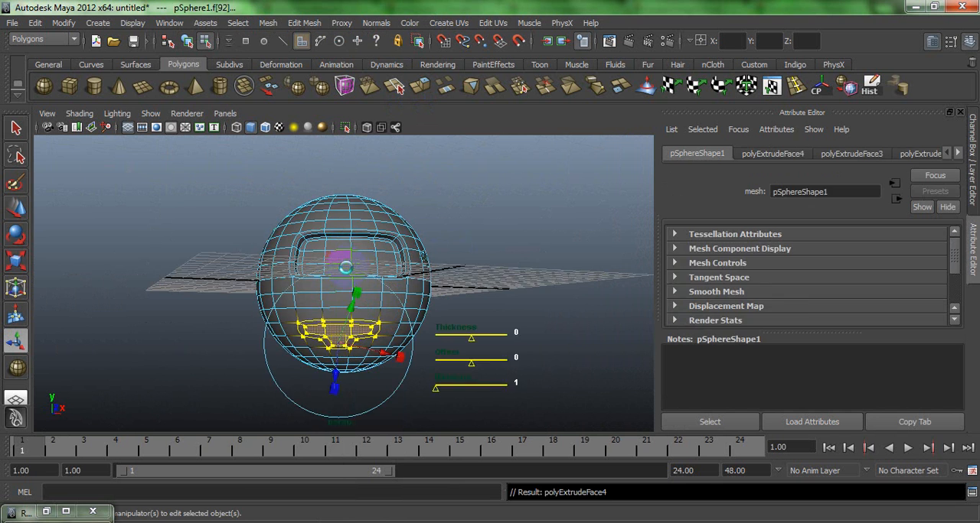
drag(314, 395, 312, 391)
key(g)
key(g)
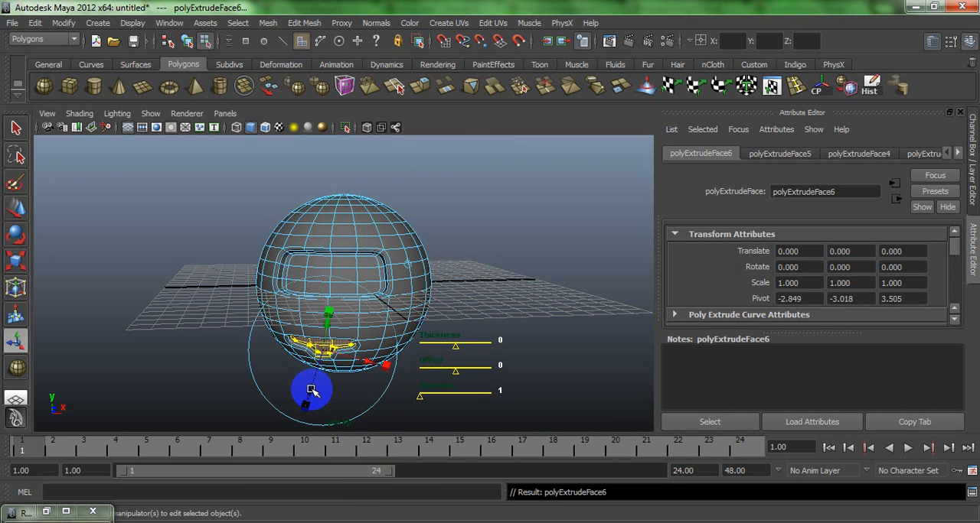
click(227, 318)
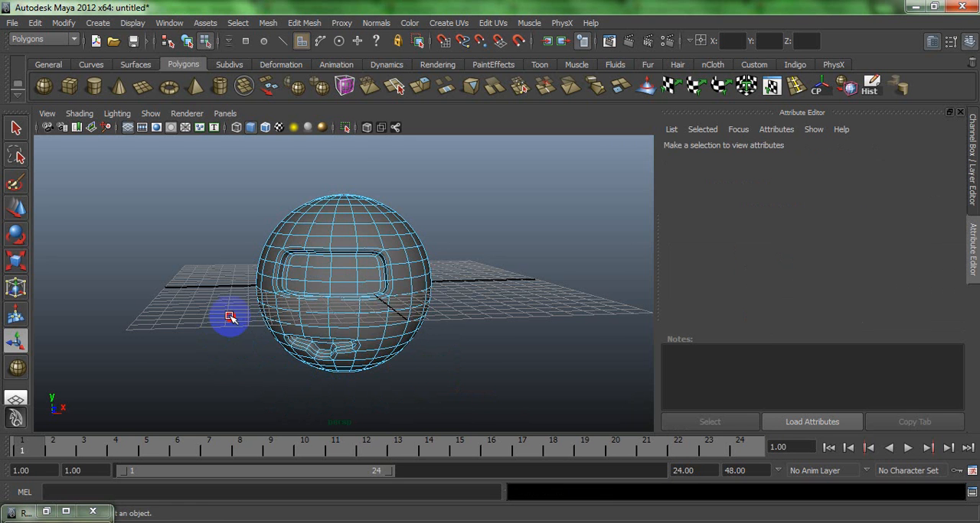
alt+drag(227, 318, 258, 293)
- Undo the extrusions of the lower mouth-shaped group of faces
key(ctrl+z)
key(ctrl+z)
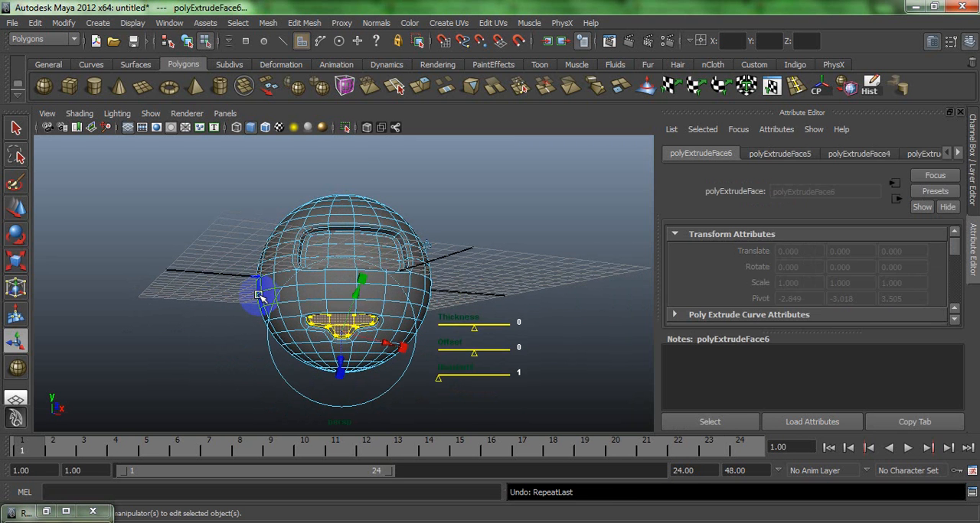
key(ctrl+z)
- Extrude two adjacent faces low on the sphere's front slightly inward and repeat the extrusion
alt+drag(327, 323, 314, 326)
click(320, 327)
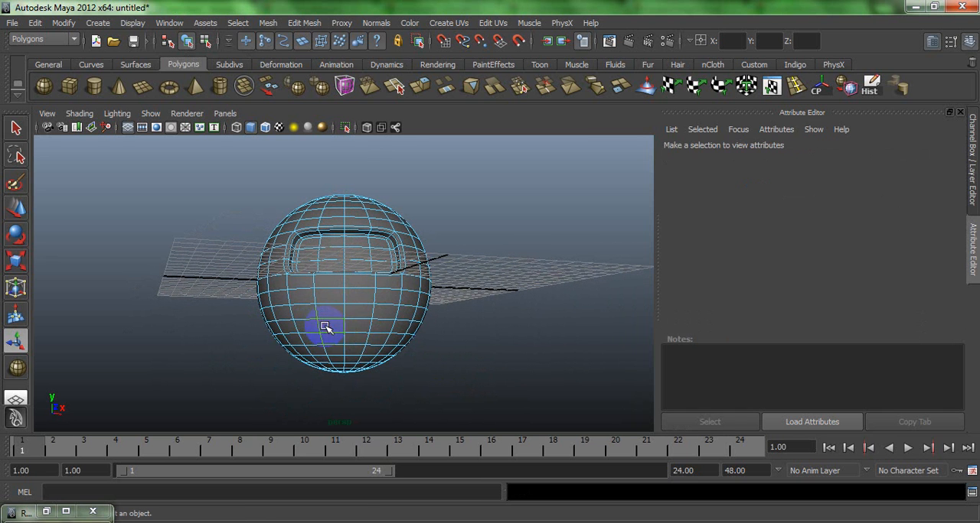
right_drag(335, 329, 344, 325)
click(355, 327)
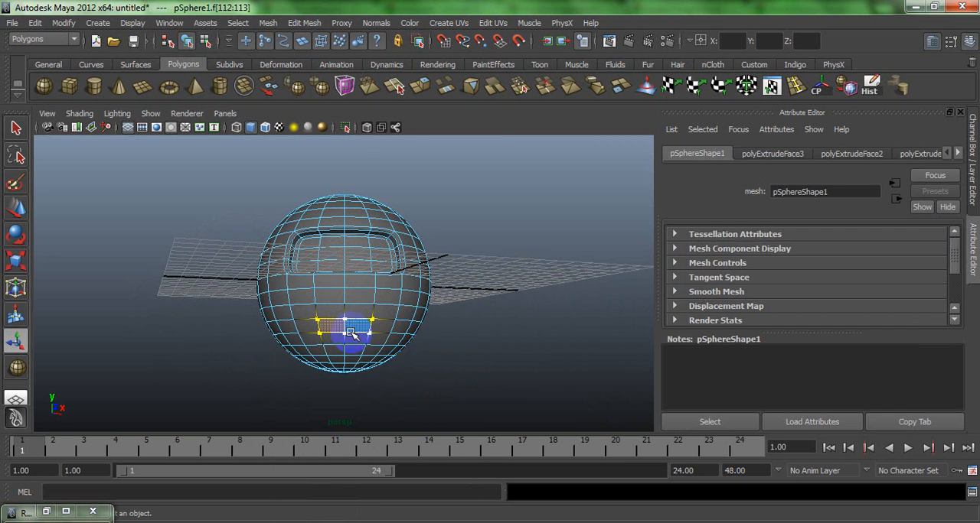
click(420, 85)
alt+drag(343, 274, 332, 284)
key(g)
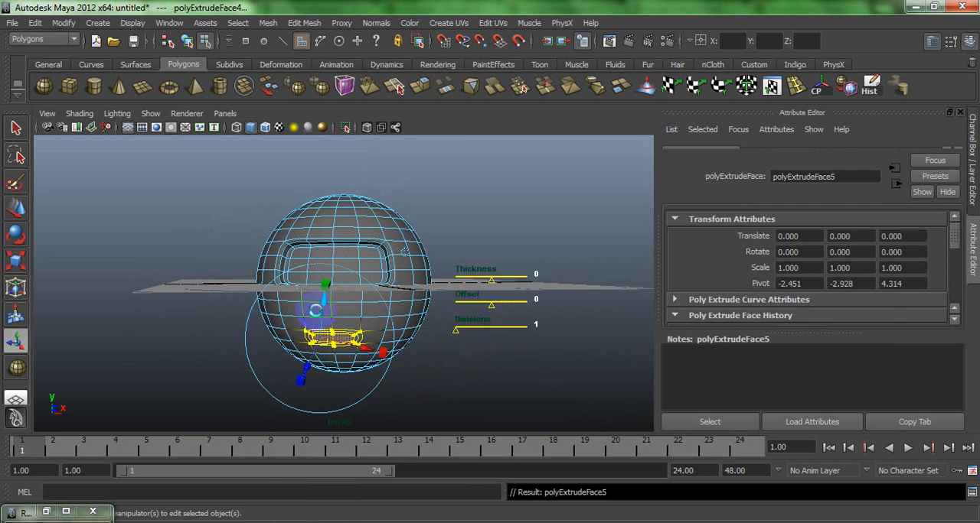
- Push the repeated mouth extrusion further inward, extrude it once more, preview the sphere smoothed in object mode, and reselect it
drag(306, 369, 309, 362)
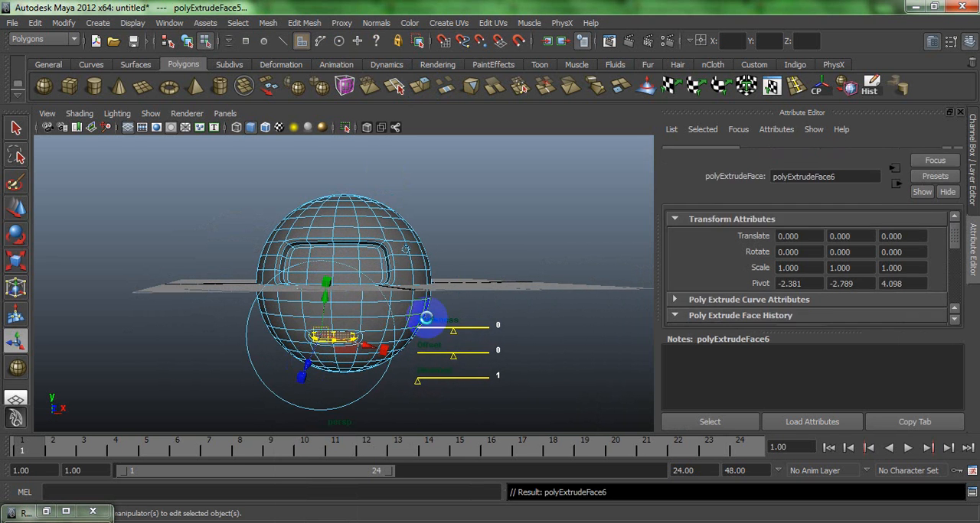
click(527, 244)
right_drag(313, 266, 346, 243)
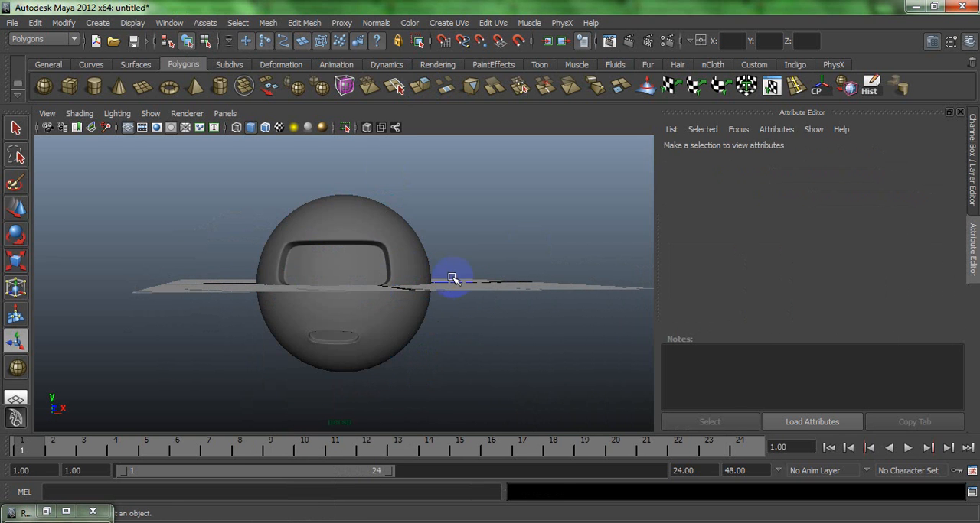
alt+drag(448, 278, 368, 306)
click(368, 307)
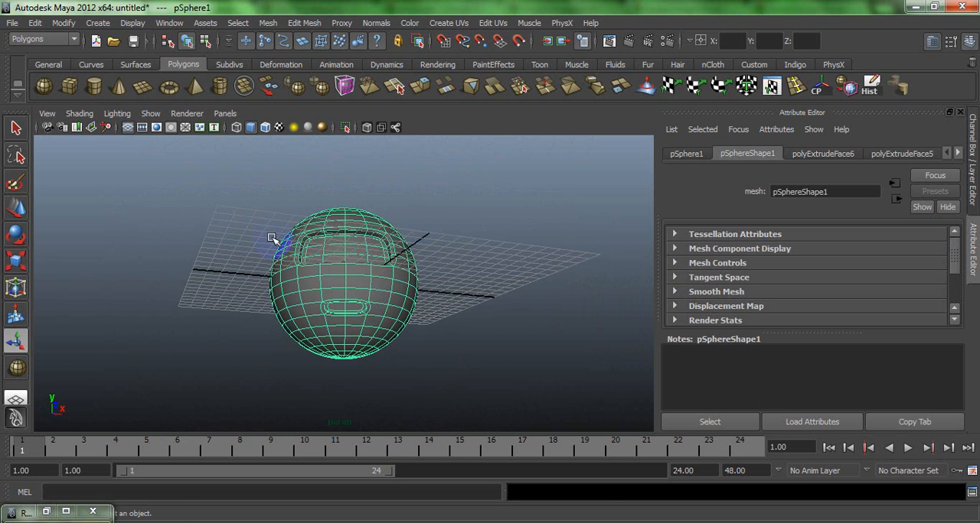
click(69, 86)
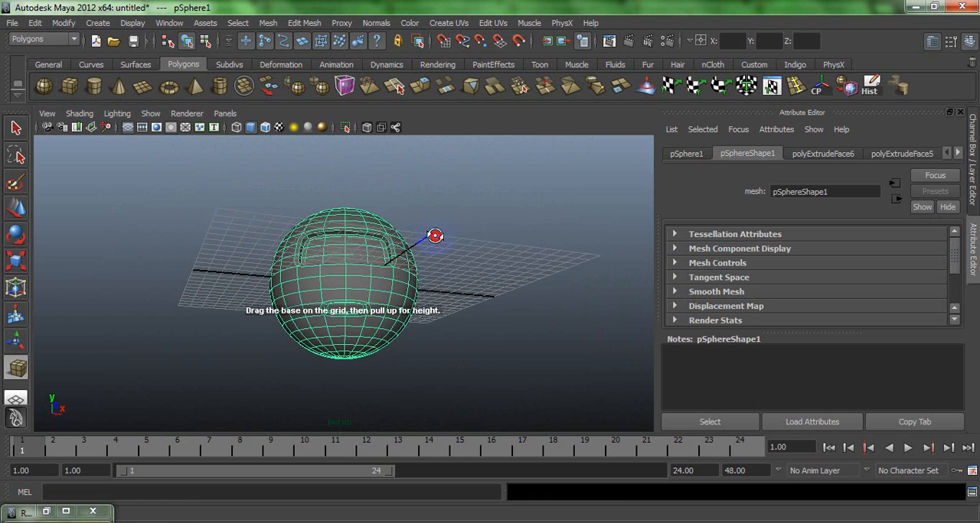
alt+drag(435, 236, 344, 206)
key(w)
- Select six adjacent faces in the second ring around the pole on the sphere's underside
alt+drag(370, 285, 372, 269)
right_drag(373, 269, 372, 304)
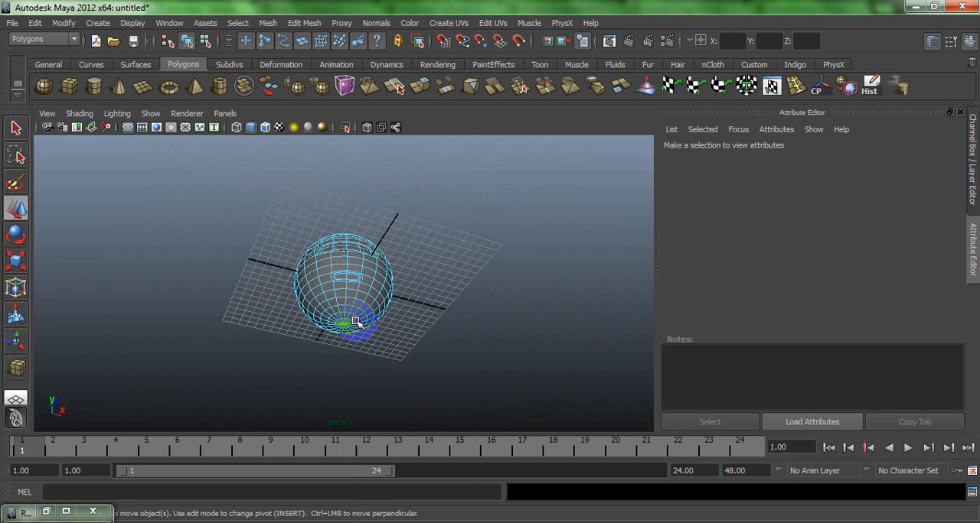
click(356, 321)
key(f)
alt+drag(354, 309, 329, 241)
alt+right_drag(329, 242, 207, 189)
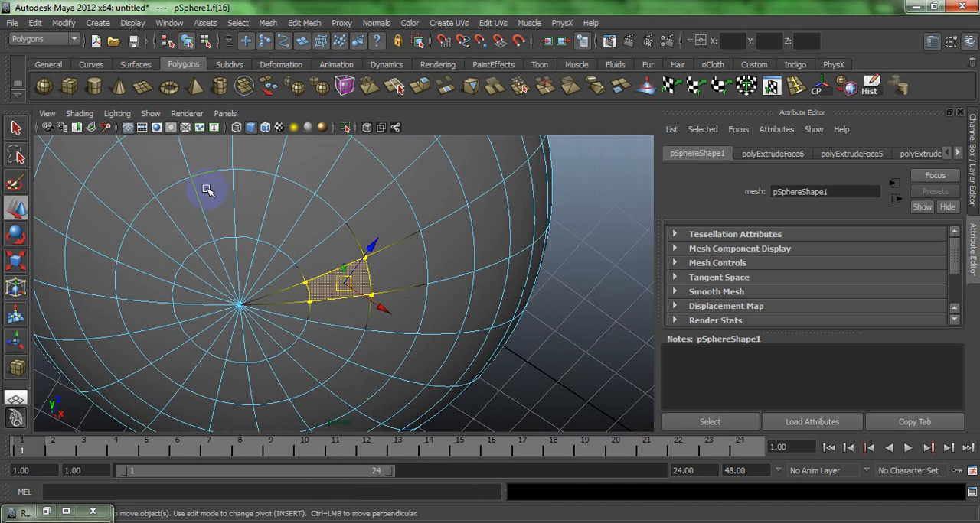
shift+click(300, 239)
click(297, 235)
shift+click(284, 220)
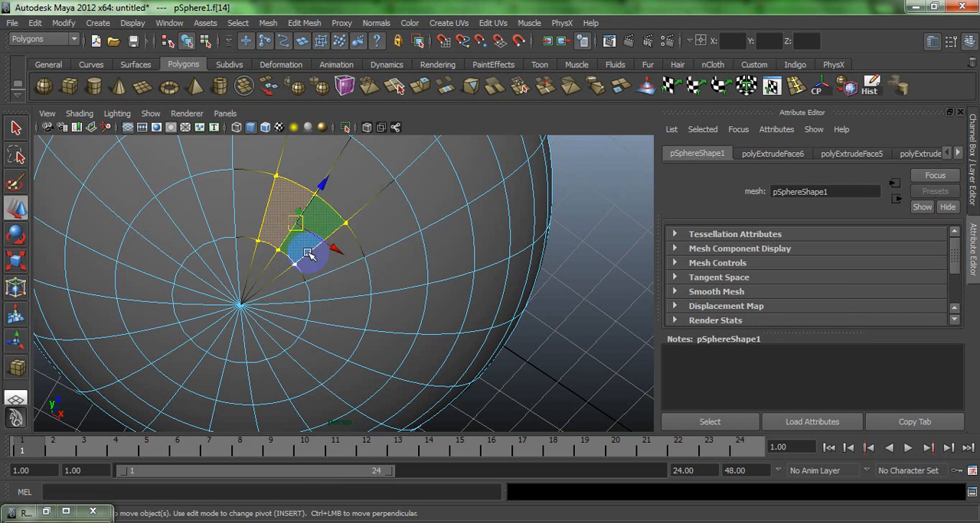
shift+click(315, 265)
shift+click(323, 287)
shift+click(327, 330)
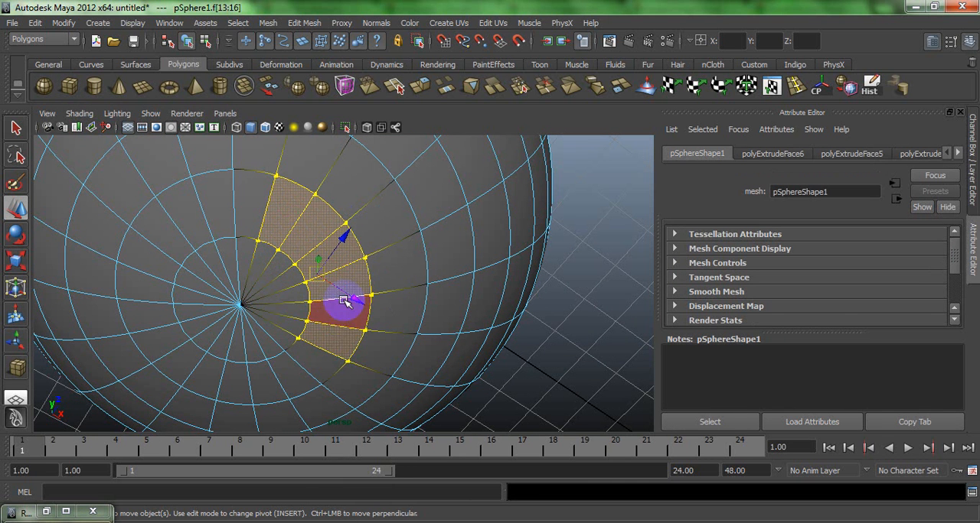
shift+click(245, 253)
- Extend the selection with the Paint Selection tool to all faces in the three rings around the sphere's bottom pole
click(15, 184)
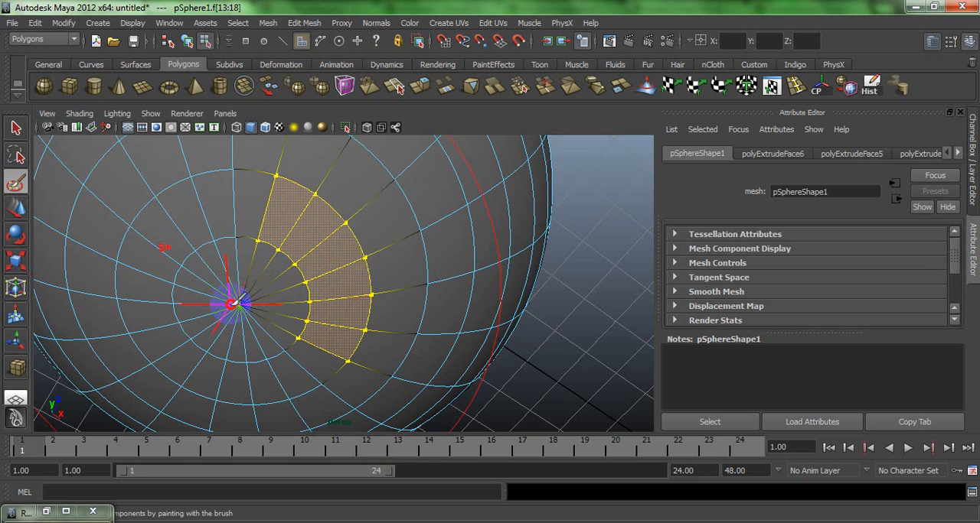
click(237, 303)
key(w)
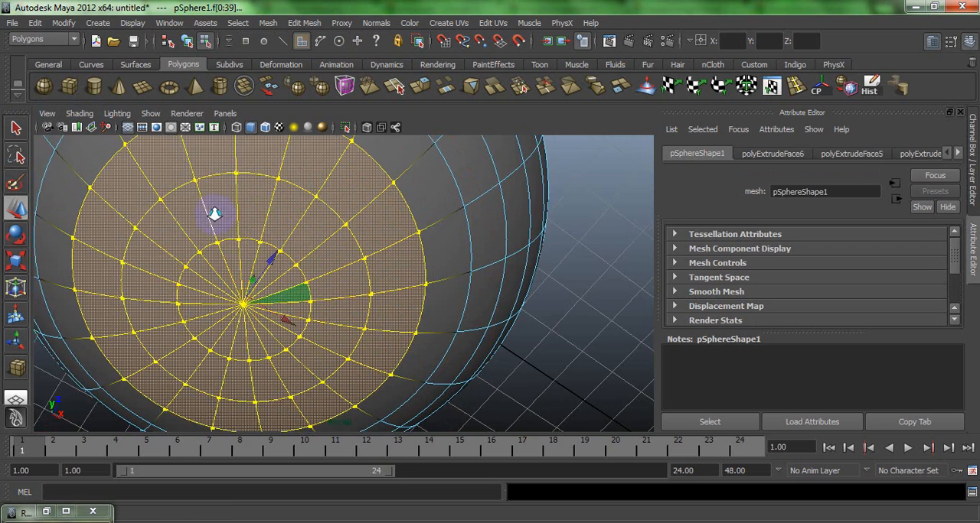
alt+drag(212, 210, 149, 192)
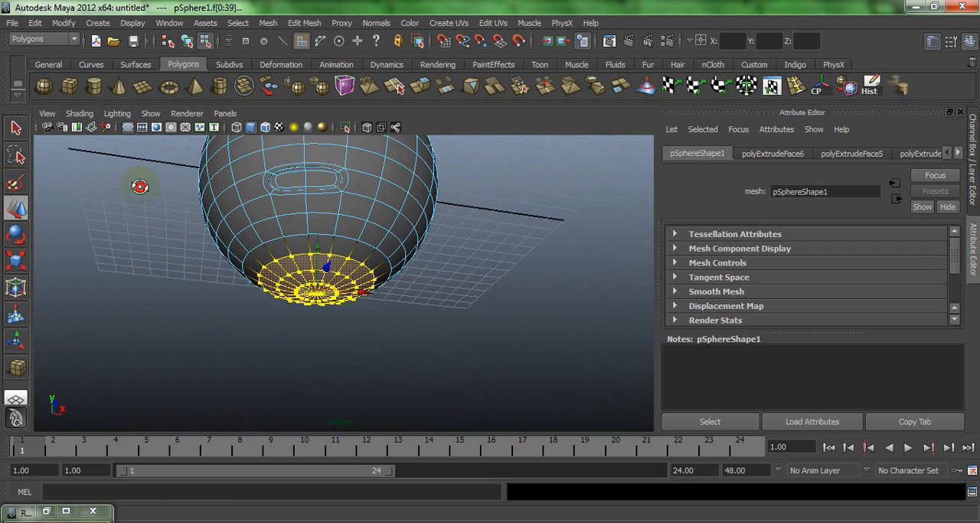
- Extrude the bottom cap faces upward into the sphere, then extrude them again with scale 0.900, 0.935, 0.900
click(411, 99)
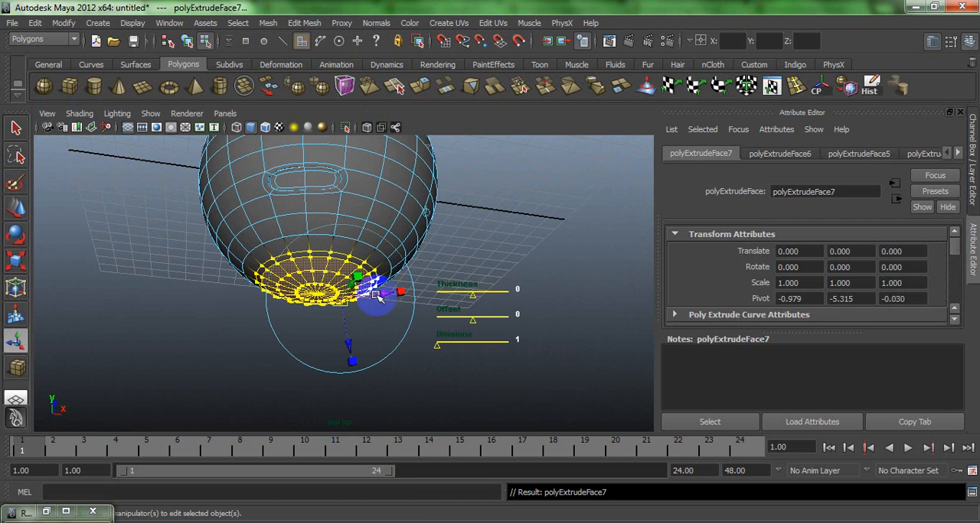
click(422, 212)
drag(312, 253, 302, 234)
key(ctrl+e)
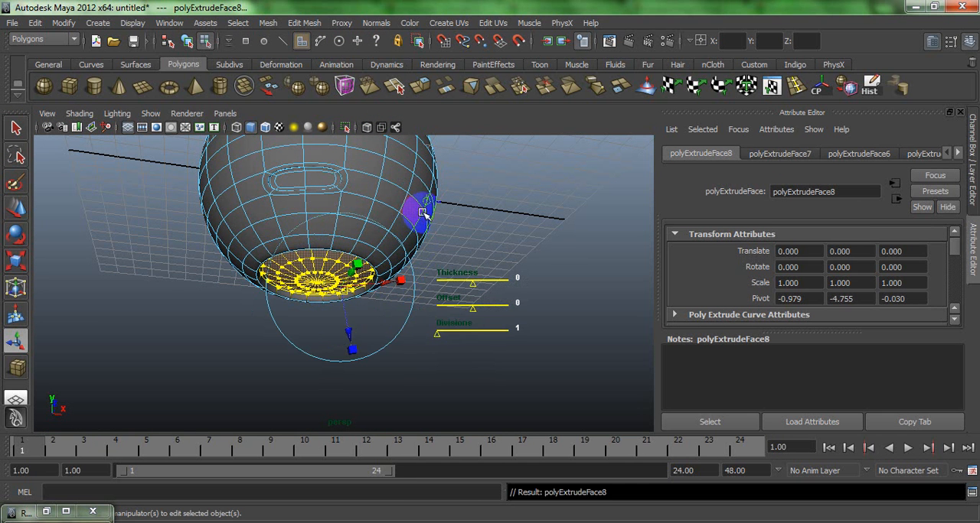
click(427, 202)
click(316, 226)
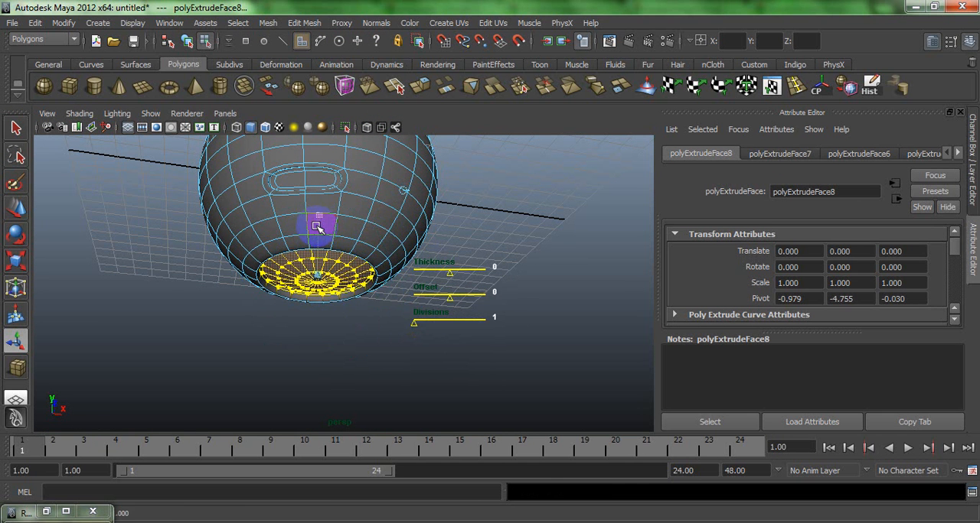
drag(317, 274, 313, 273)
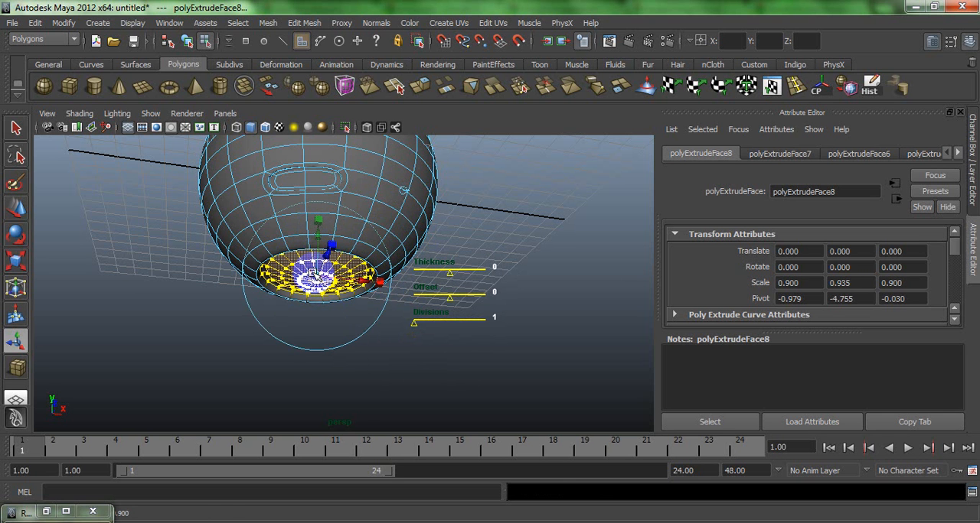
- Extrude the recessed bottom cap downward as a short neck with a Y translation of -0.895
key(ctrl+e)
click(421, 202)
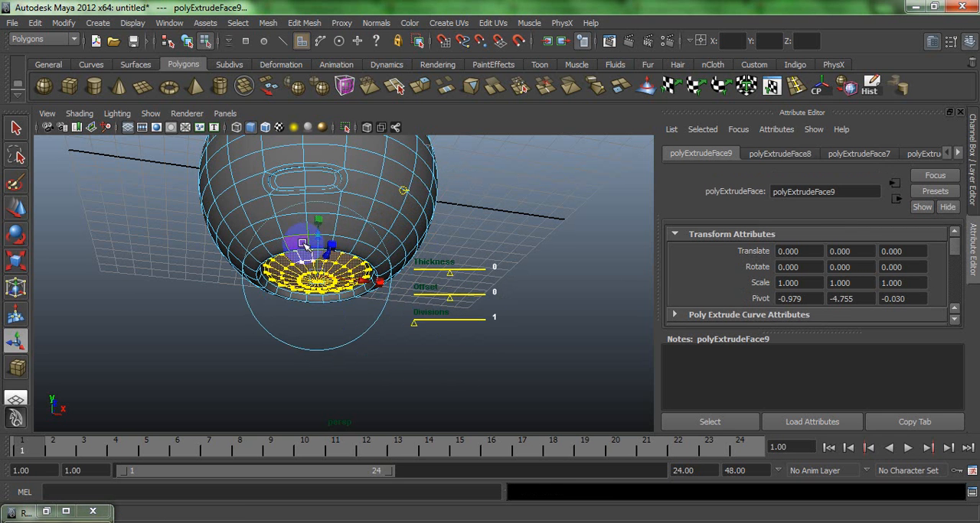
drag(320, 233, 321, 325)
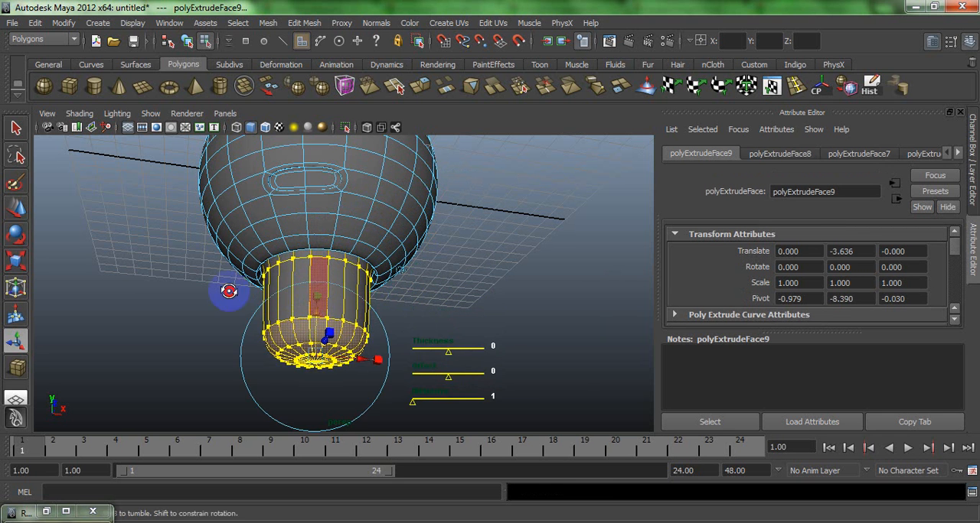
alt+drag(228, 291, 324, 239)
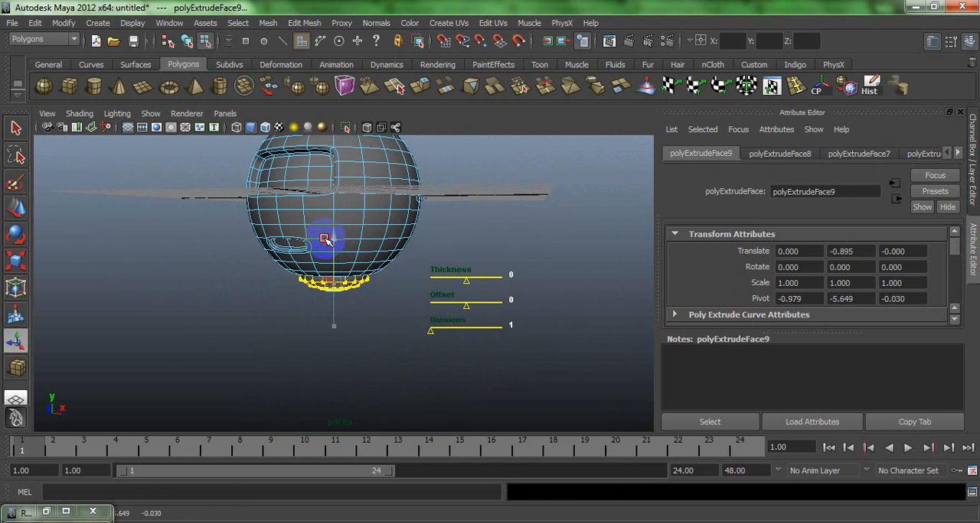
- Extrude the neck's end faces upward by 0.277 in Y, then extrude them again scaled outward to 1.650, 1.622, 1.650
key(ctrl+e)
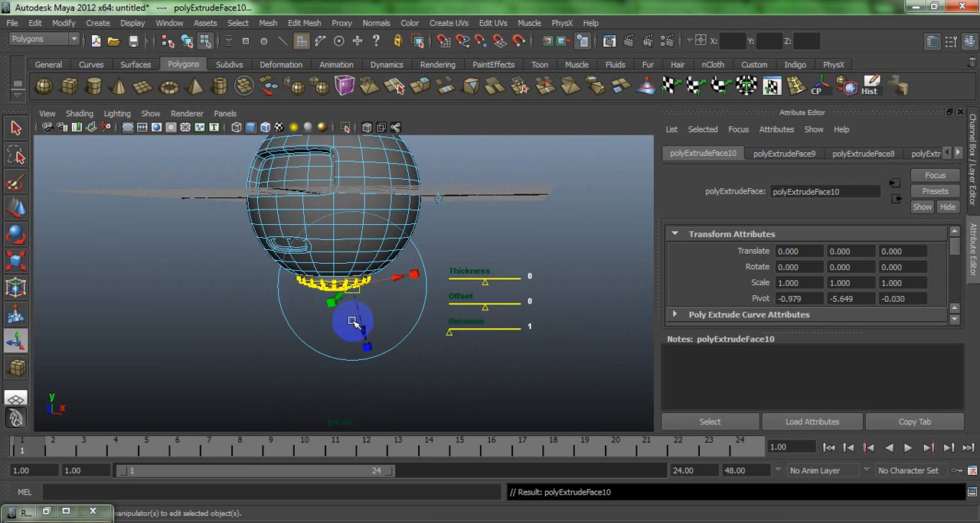
click(439, 199)
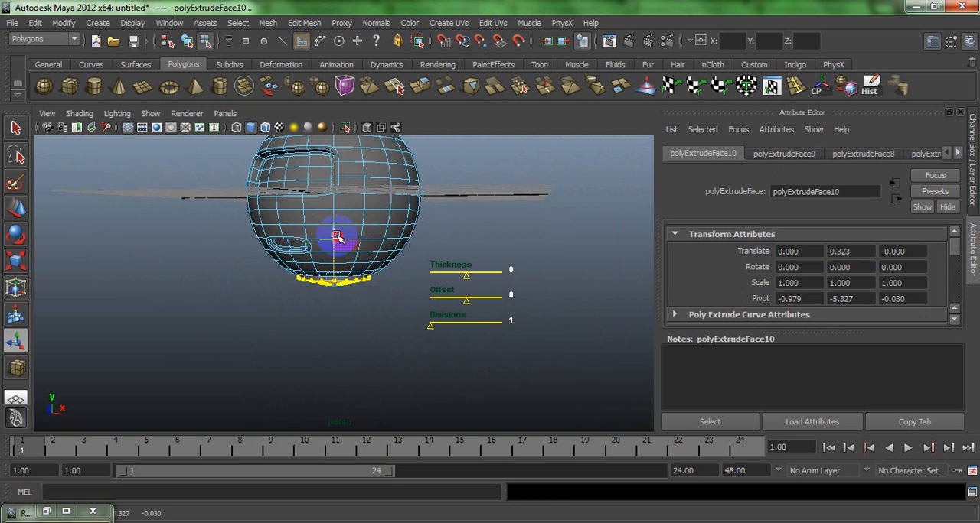
drag(336, 239, 335, 238)
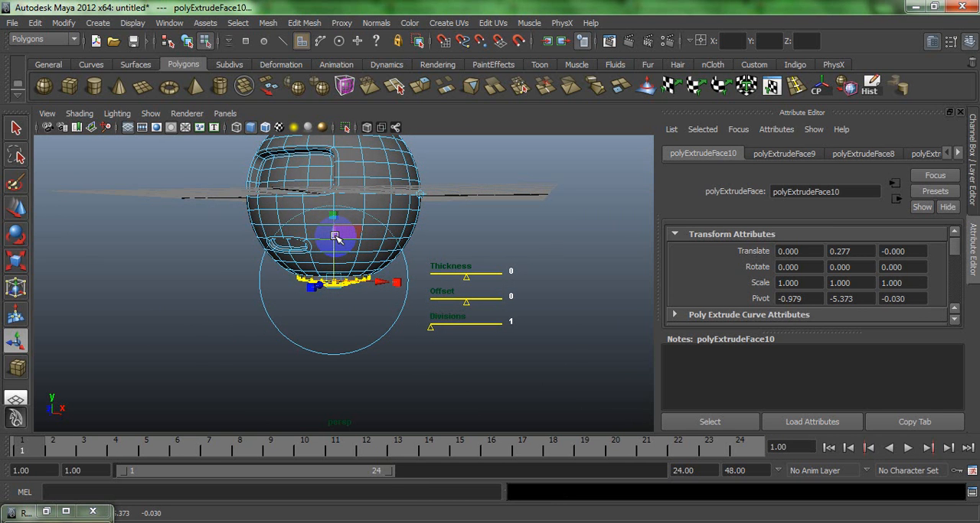
key(ctrl+e)
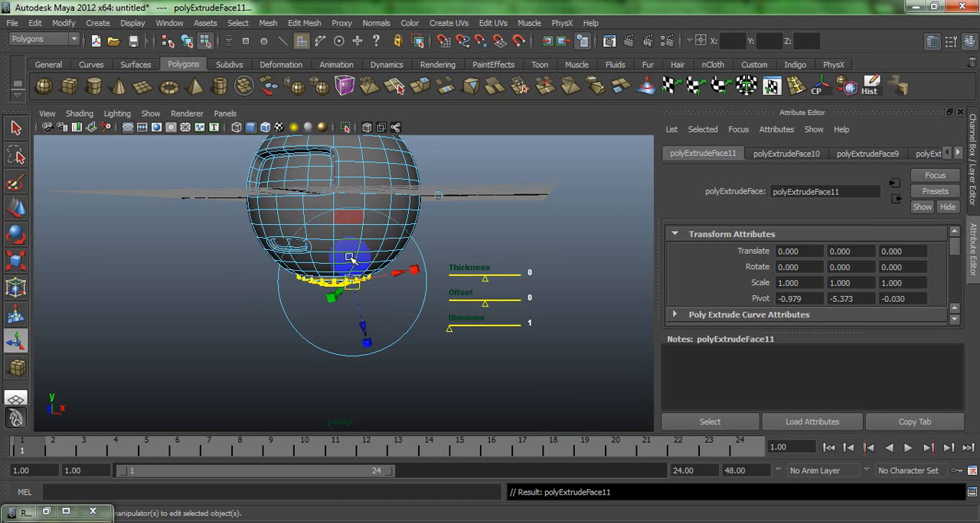
click(434, 196)
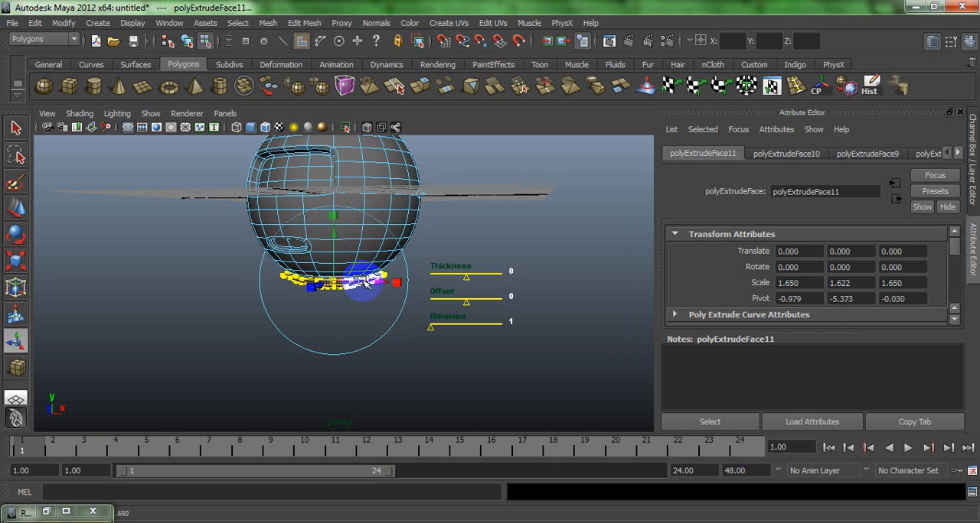
- Extrude the widened faces below the neck downward with a Y translation of -1.501 to form the top of the body
key(ctrl+e)
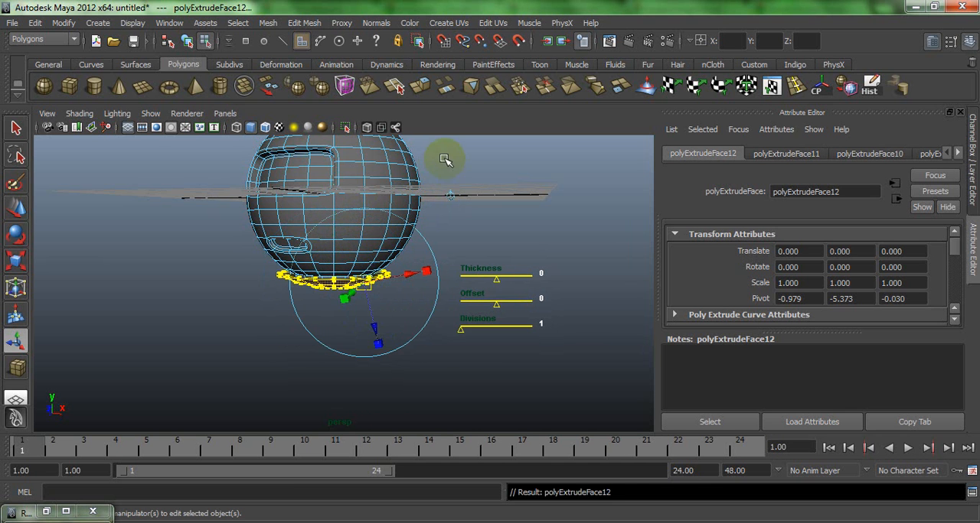
click(451, 196)
drag(335, 235, 350, 335)
alt+drag(275, 270, 326, 260)
click(329, 337)
drag(329, 338, 328, 368)
alt+right_drag(328, 368, 302, 314)
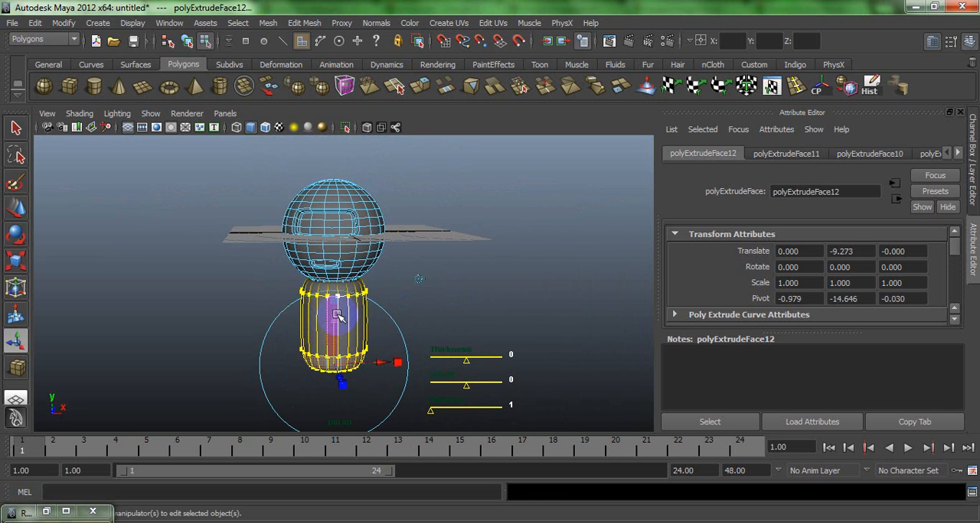
drag(337, 314, 318, 245)
- Extrude the body's bottom faces downward twice more, giving the last extrusion a Y translation of -4.914
key(ctrl+e)
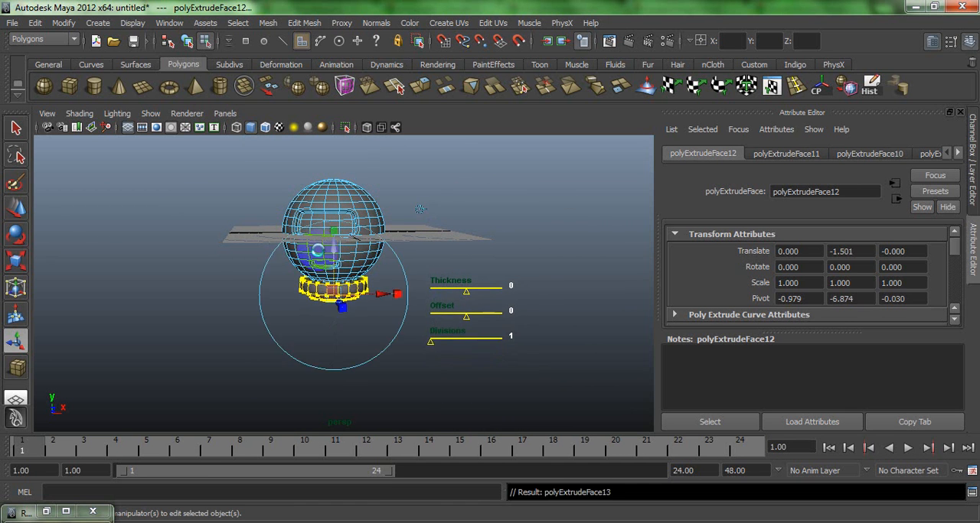
click(433, 207)
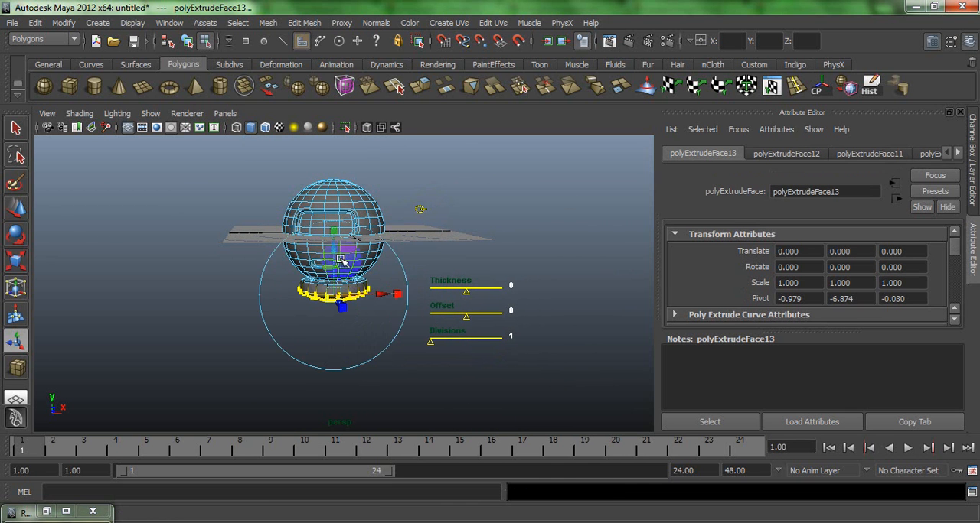
drag(335, 261, 335, 271)
key(ctrl+e)
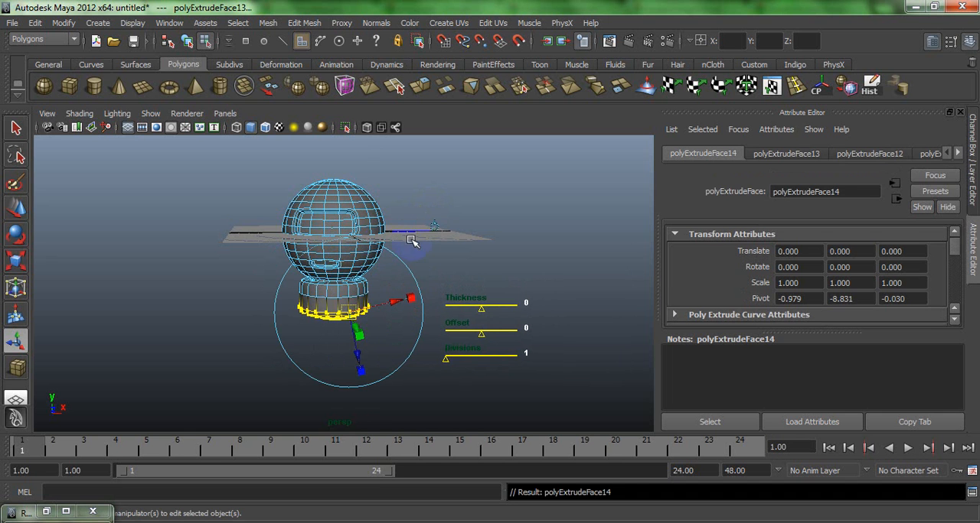
drag(333, 273, 332, 301)
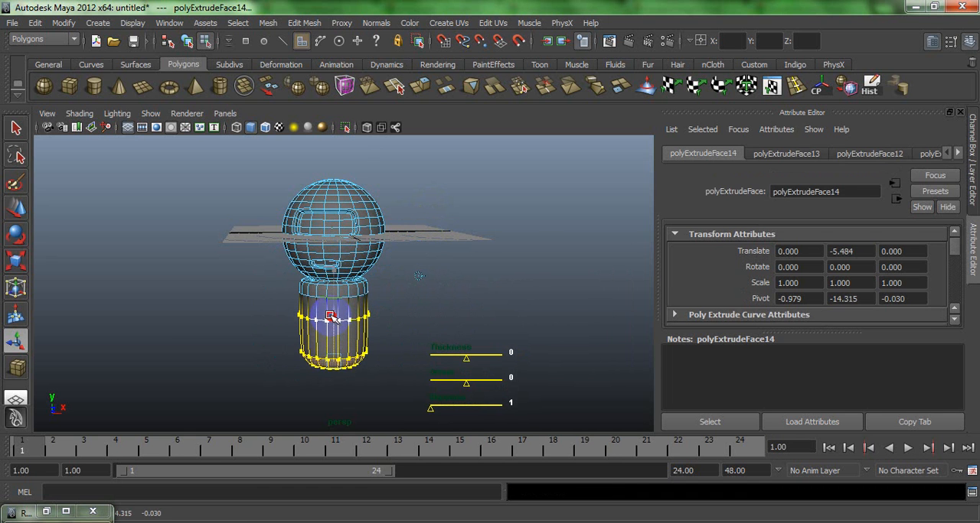
- Return to object mode, clear the selection, and inspect the head and body with smooth preview
click(452, 287)
alt+drag(372, 329, 315, 276)
right_drag(314, 276, 419, 263)
alt+drag(475, 291, 337, 297)
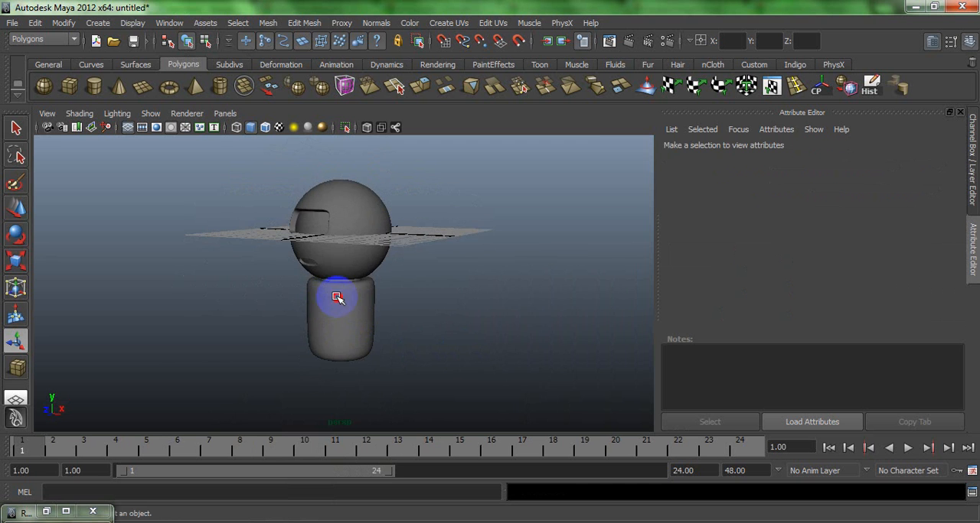
- Select two adjacent faces on one side of the body, just below its rounded upper edge
click(337, 297)
scroll(365, 297, up, 3)
alt+drag(421, 326, 284, 260)
right_drag(335, 276, 336, 310)
click(355, 315)
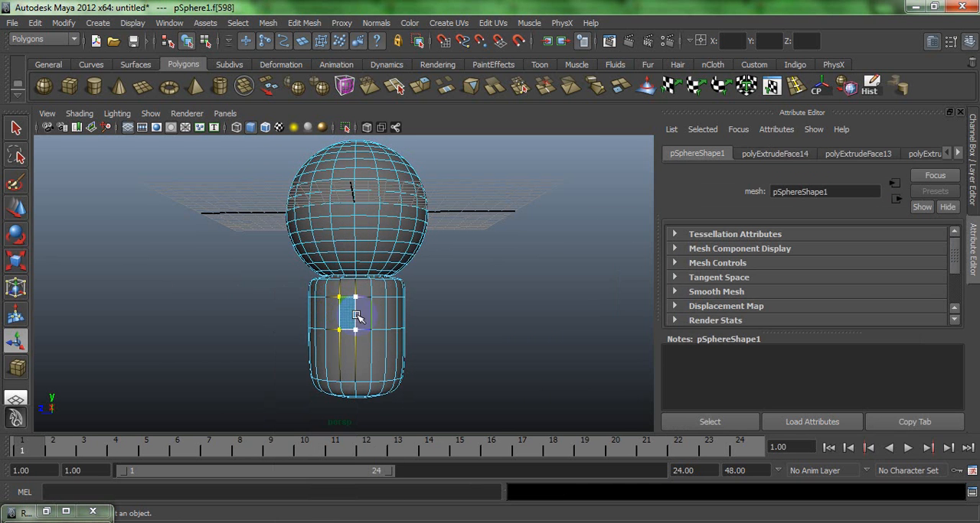
alt+drag(309, 307, 361, 245)
right_click(361, 245)
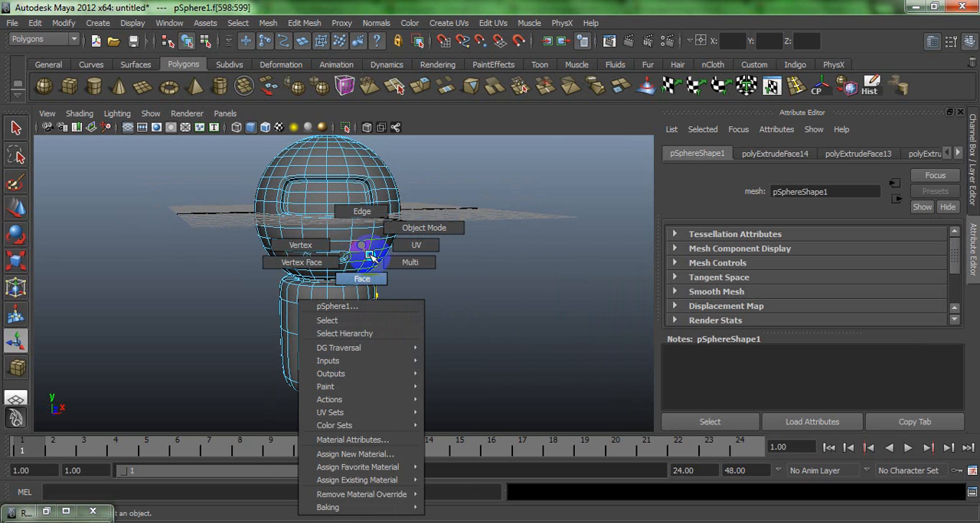
scroll(309, 191, down, 4)
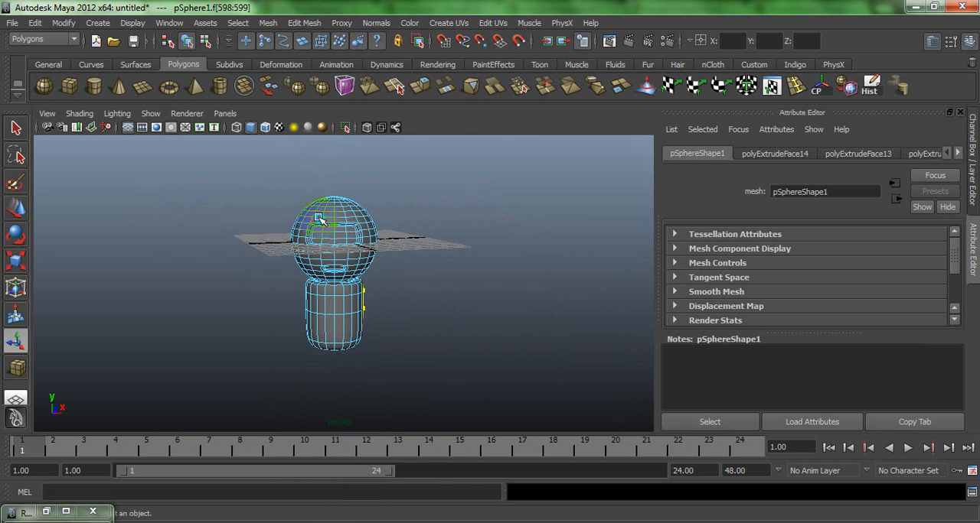
right_drag(319, 217, 322, 235)
key(space)
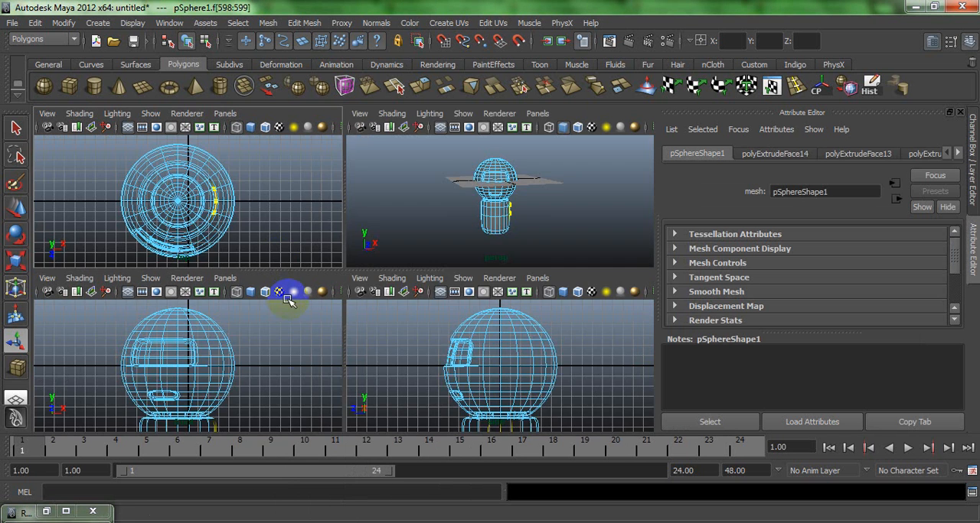
key(space)
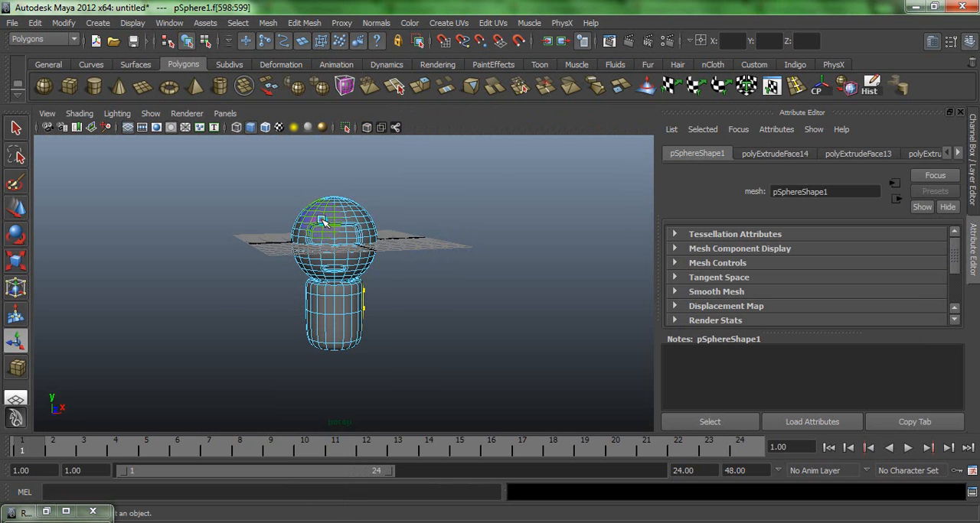
- In object mode, rotate the model about its vertical axis until the face points forward, and centre it on the front view's vertical axis
right_drag(322, 221, 338, 214)
click(339, 214)
key(e)
key(space)
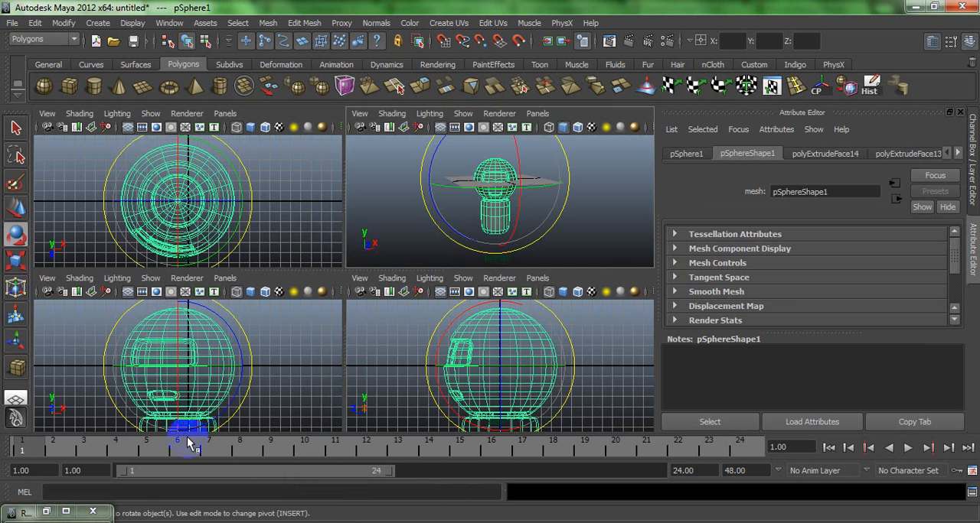
key(space)
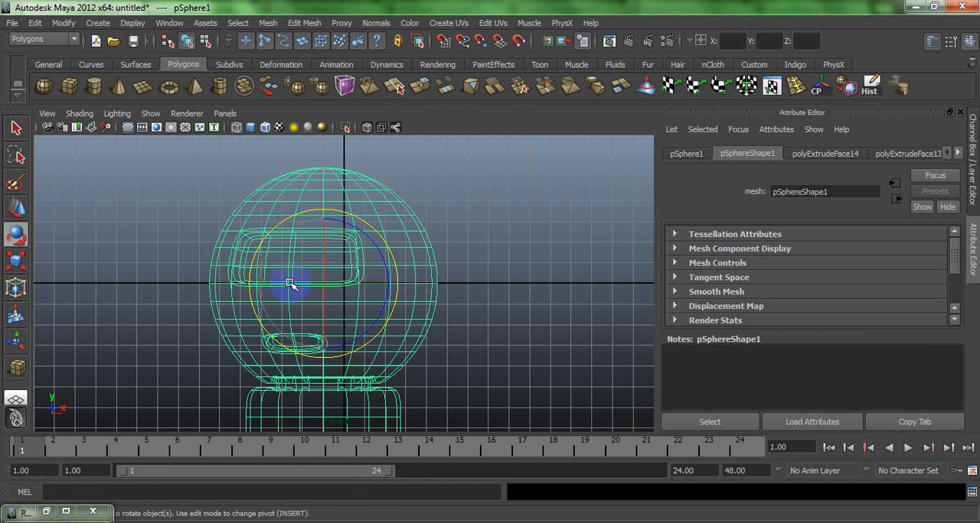
drag(291, 284, 388, 286)
key(w)
scroll(280, 203, down, 3)
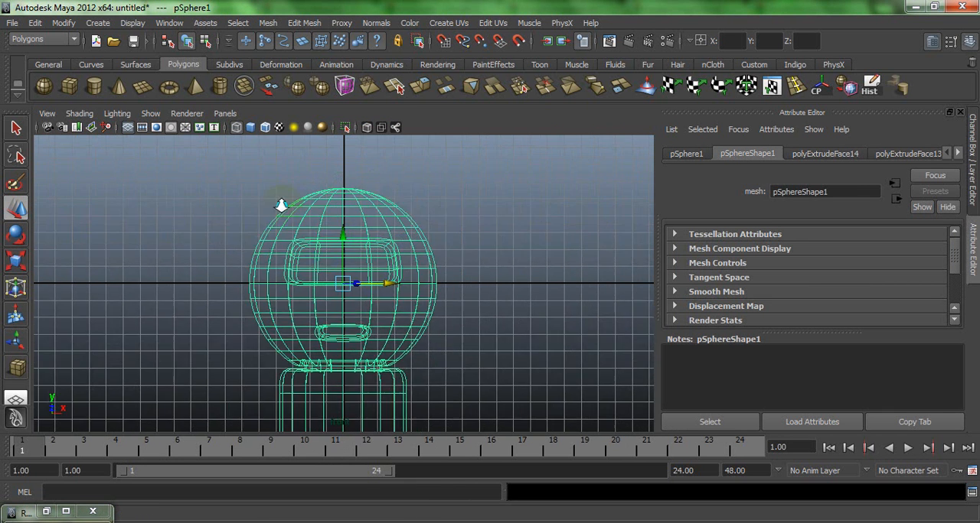
- Delete the faces on the negative X half of the head and body, and return to object mode
right_drag(304, 240, 308, 270)
scroll(293, 237, down, 3)
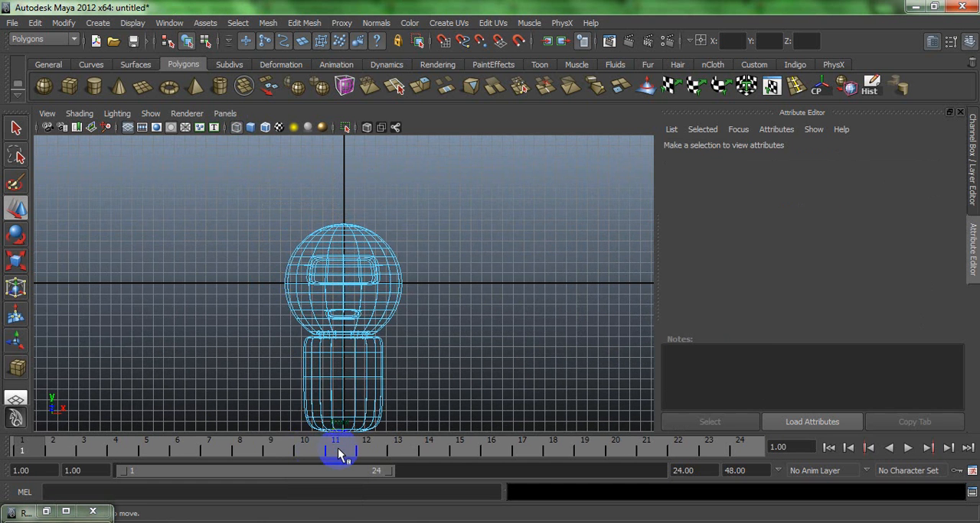
drag(338, 450, 339, 449)
key(Delete)
right_drag(369, 285, 404, 255)
click(390, 248)
- Inspect the halved model and its cut edge in the perspective view
key(space)
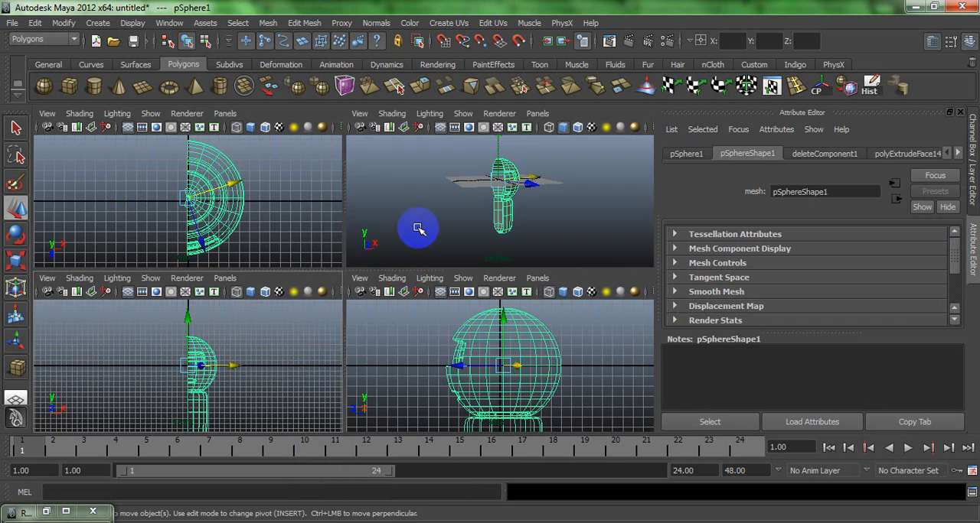
key(space)
alt+drag(385, 246, 357, 232)
click(285, 210)
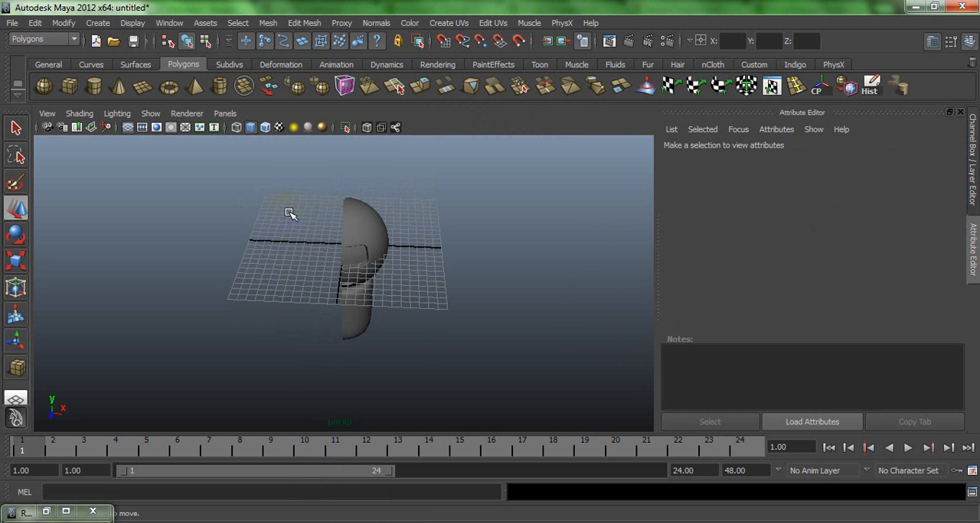
alt+drag(289, 213, 270, 196)
click(344, 255)
click(288, 236)
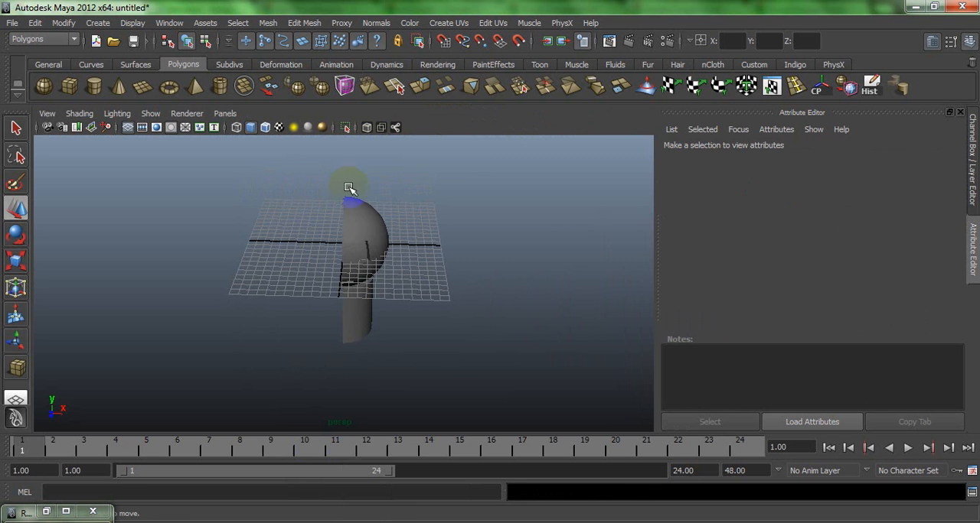
- Delete the leftover sliver faces at the top of the head's cut edge, and return to object mode
click(352, 215)
right_drag(319, 210, 320, 228)
click(345, 203)
key(f)
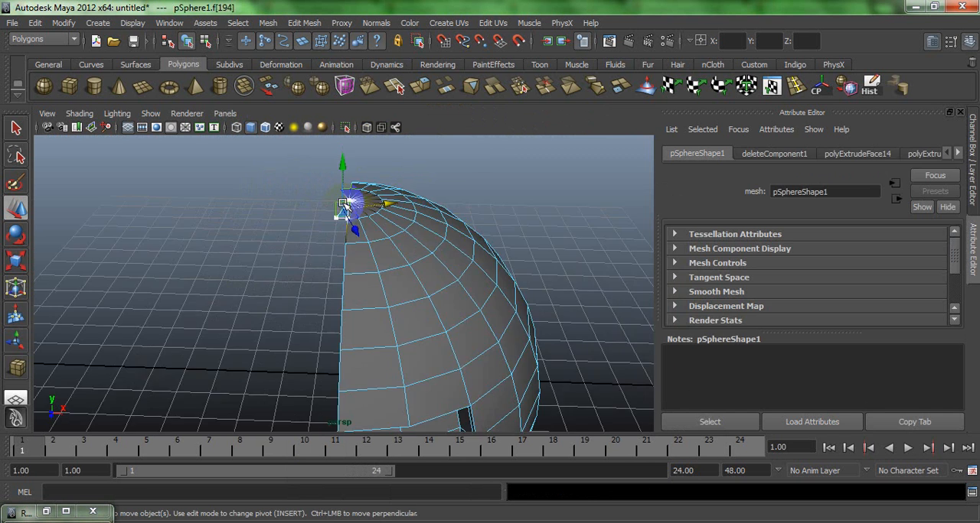
key(Delete)
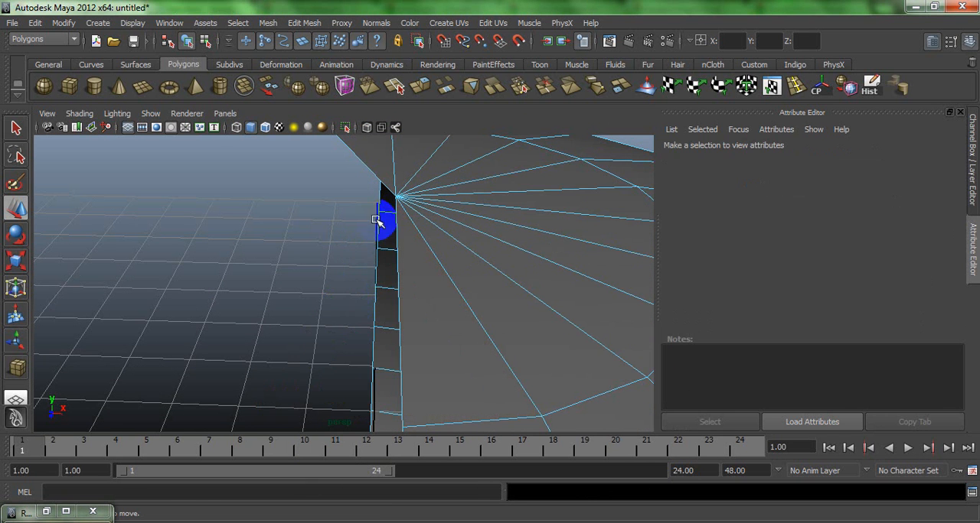
click(381, 158)
key(Delete)
alt+drag(383, 277, 327, 242)
alt+right_drag(327, 242, 299, 320)
mouse_move(299, 320)
alt+mouse_down()
mouse_move(282, 337)
mouse_move(333, 258)
mouse_move(350, 256)
mouse_move(309, 334)
alt+mouse_up()
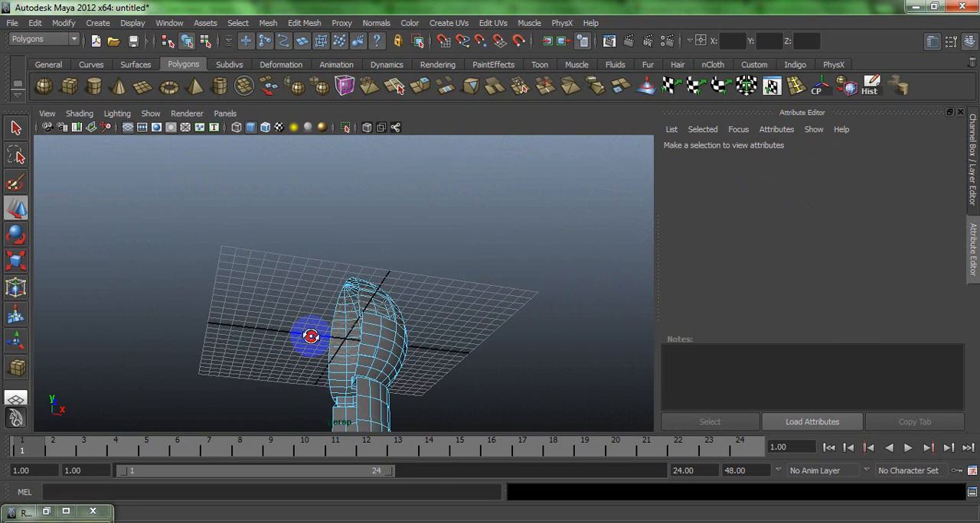
right_drag(382, 277, 428, 285)
right_drag(432, 250, 432, 250)
click(371, 314)
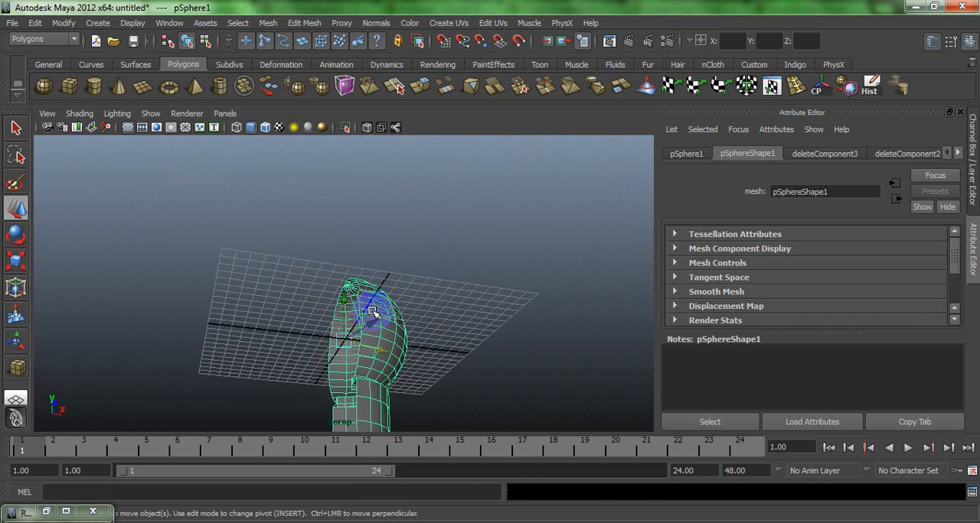
- Select two adjacent faces on the outer side of the half body, just below its rounded upper edge
click(486, 358)
alt+drag(486, 357, 367, 413)
click(344, 372)
right_click(365, 415)
right_drag(364, 415, 369, 314)
click(359, 423)
key(f)
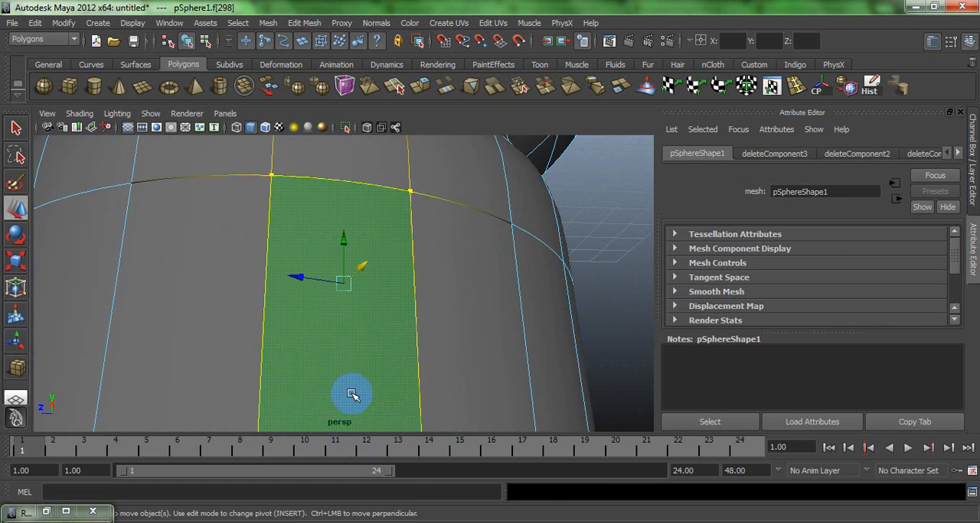
scroll(352, 394, down, 3)
shift+click(281, 309)
scroll(229, 219, down, 3)
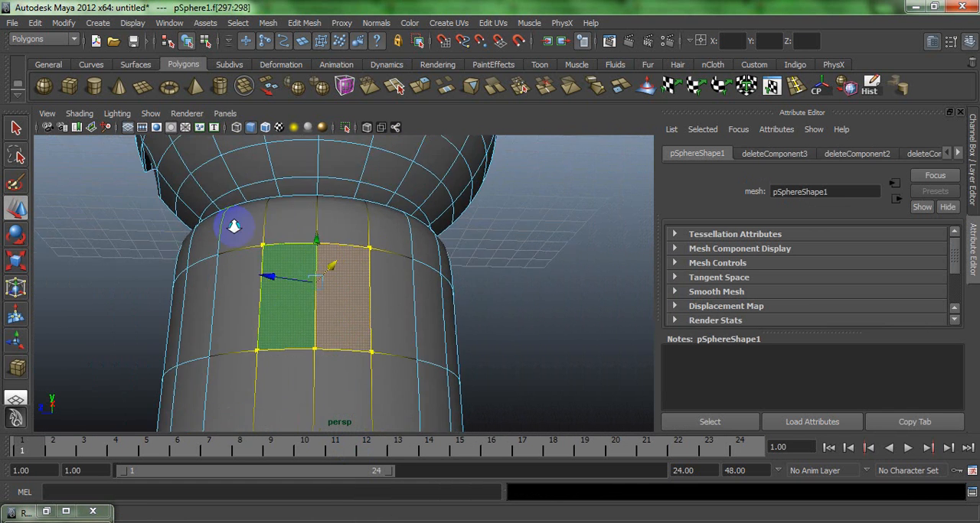
- Extrude the two selected faces as a smaller inset, and extrude them again outward to form an arm stub
click(419, 92)
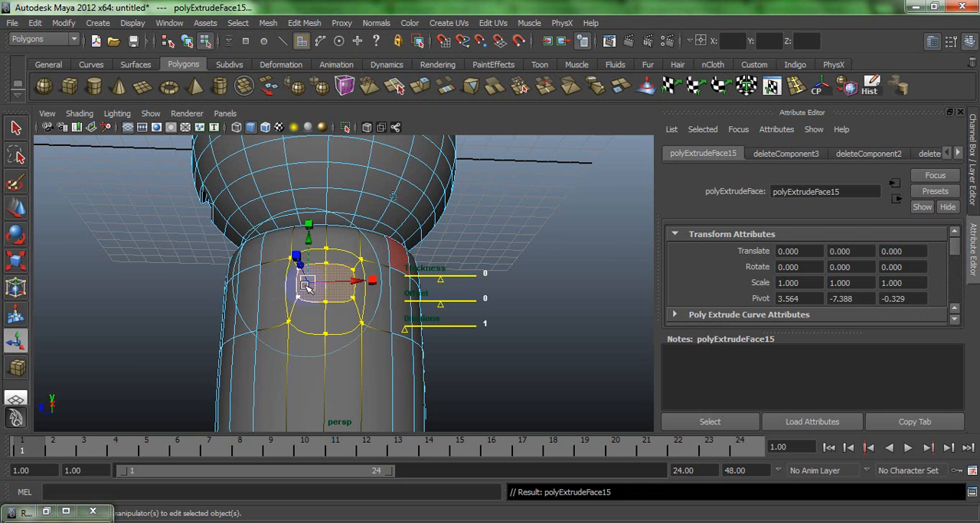
alt+drag(306, 280, 465, 320)
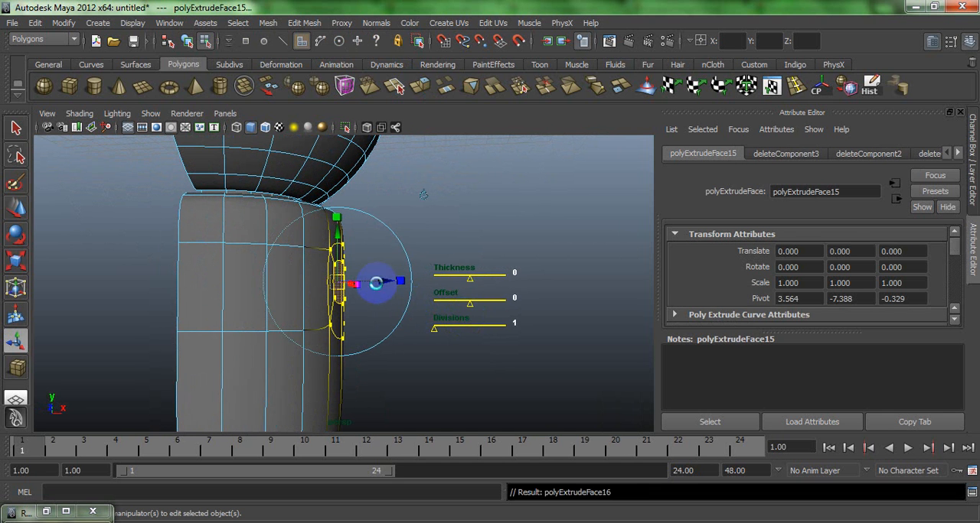
drag(387, 284, 454, 291)
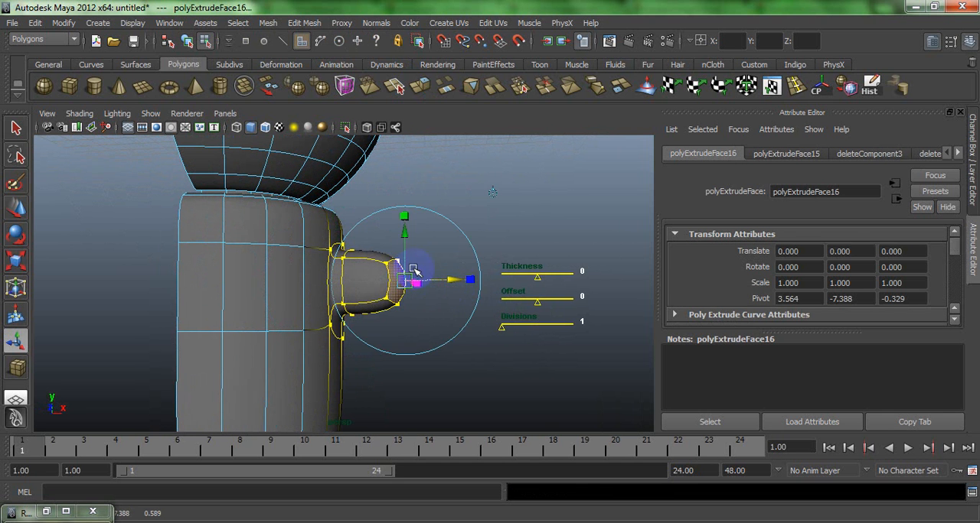
- Lower the arm stub's end faces along the world Y axis with a Y translation of -0.981
click(406, 240)
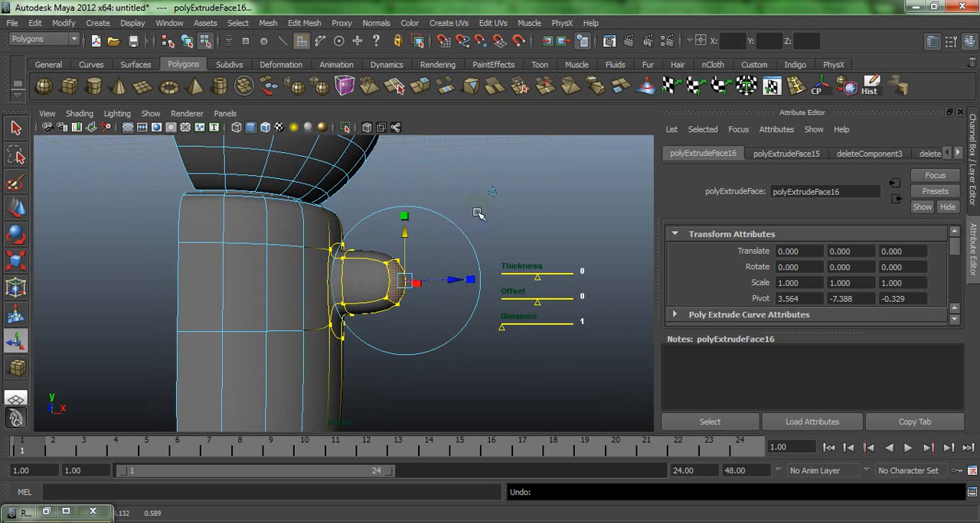
click(490, 193)
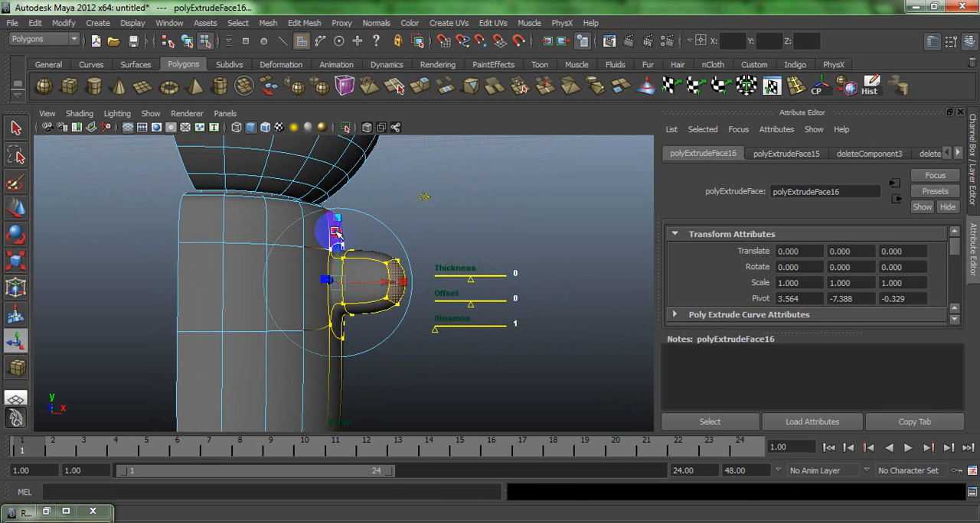
drag(336, 232, 339, 261)
alt+right_drag(339, 260, 248, 191)
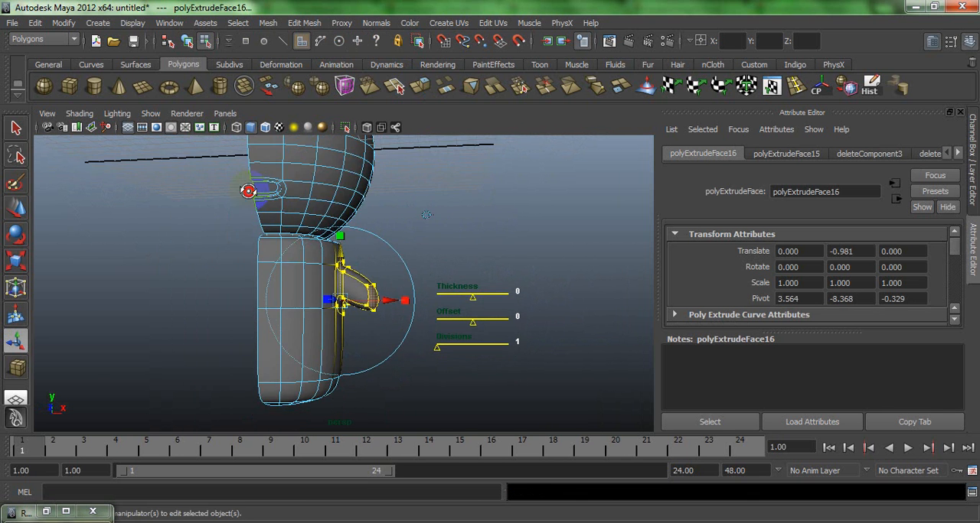
mouse_move(247, 191)
alt+mouse_down()
mouse_move(271, 192)
mouse_move(261, 193)
alt+mouse_up()
- Extrude the arm's end faces again in world space, with an X translation of 2.984 and a Y translation of -3.131
key(g)
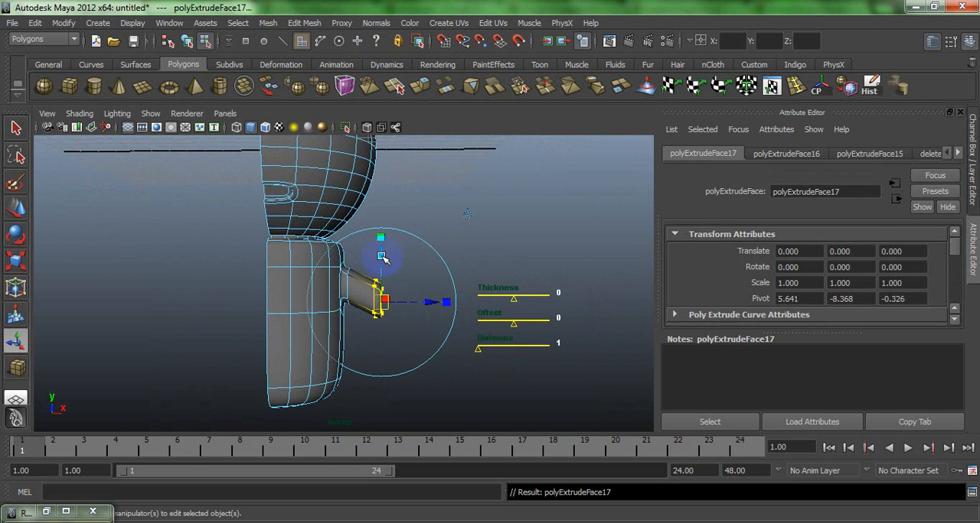
drag(383, 258, 455, 333)
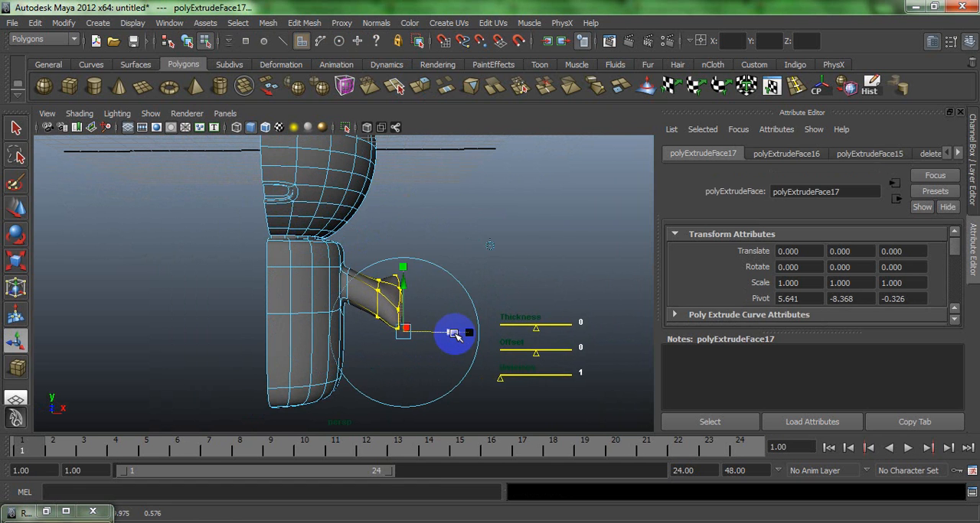
key(ctrl+z)
key(ctrl+z)
click(467, 215)
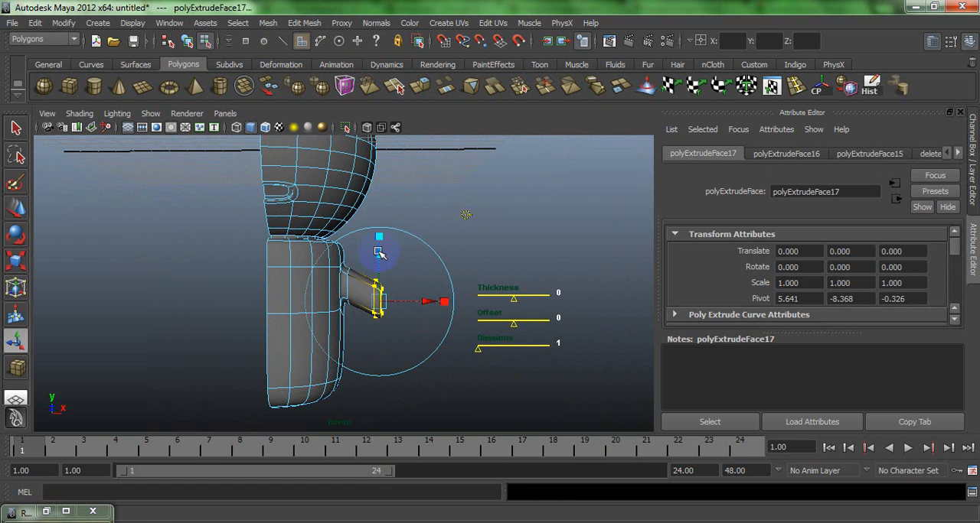
drag(381, 254, 498, 349)
drag(447, 299, 445, 314)
drag(487, 356, 463, 344)
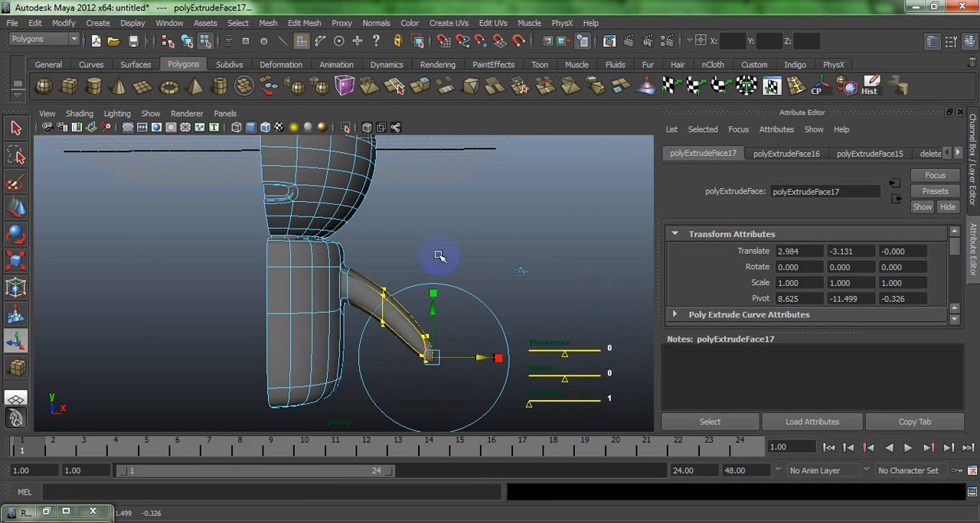
- Return to object mode, clear the selection, and inspect the arm on the half body
alt+drag(439, 256, 306, 303)
click(400, 243)
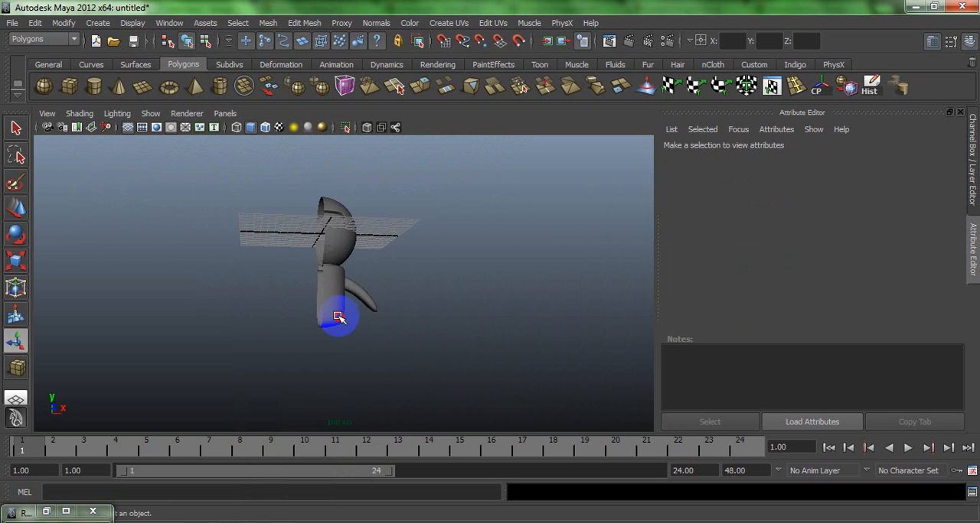
click(339, 317)
click(230, 269)
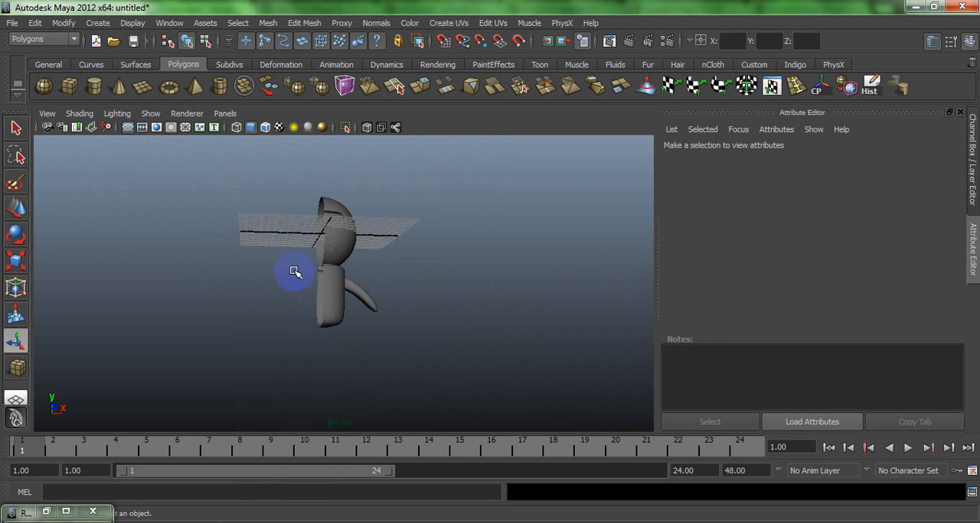
- Create a tall, narrow polygon cube in the front view, beside the half body's centre line, as the leg
key(space)
key(space)
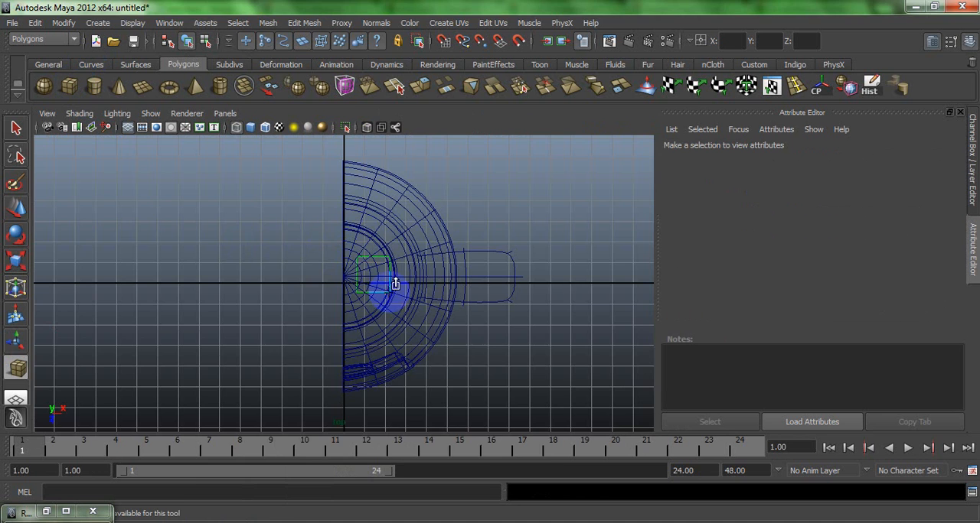
key(space)
key(space)
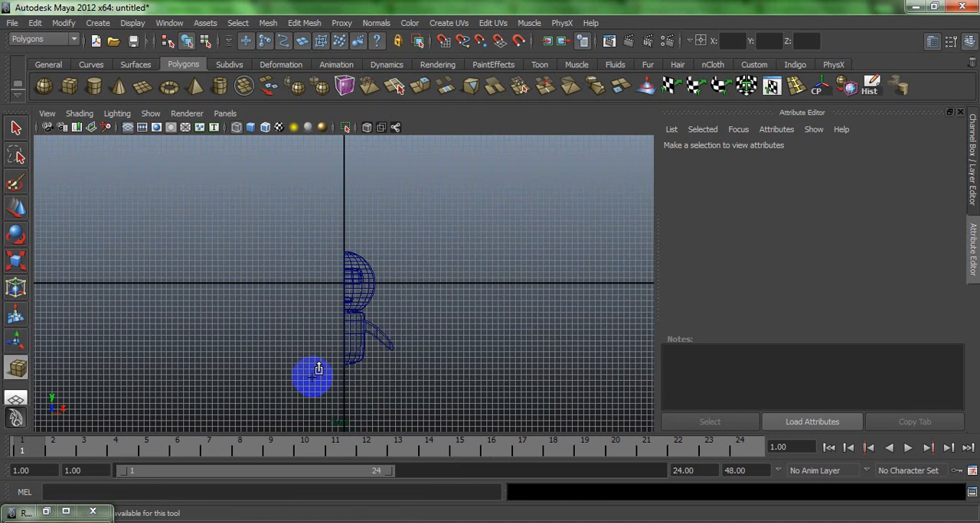
drag(356, 385, 348, 381)
drag(352, 315, 353, 287)
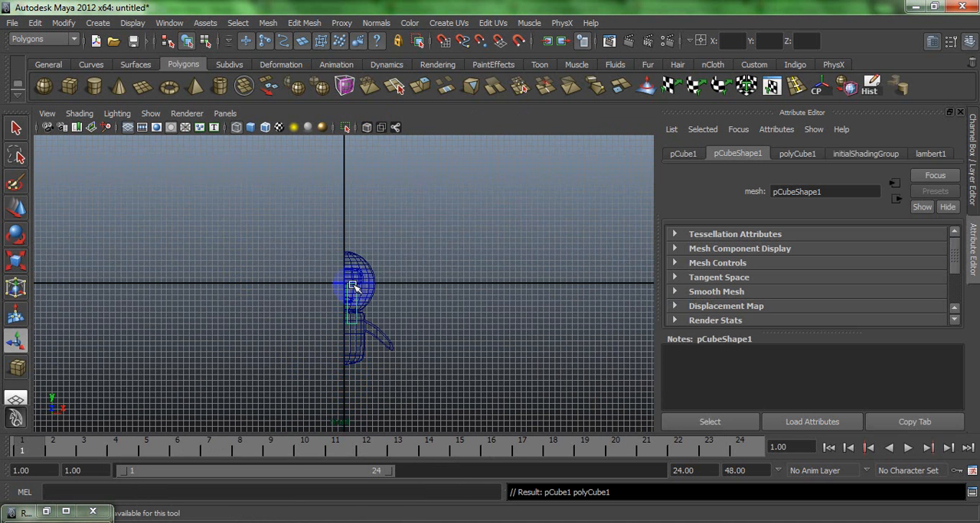
- Move the leg cube below the body to about Y -15.75 and forward to about Z 0.79
key(w)
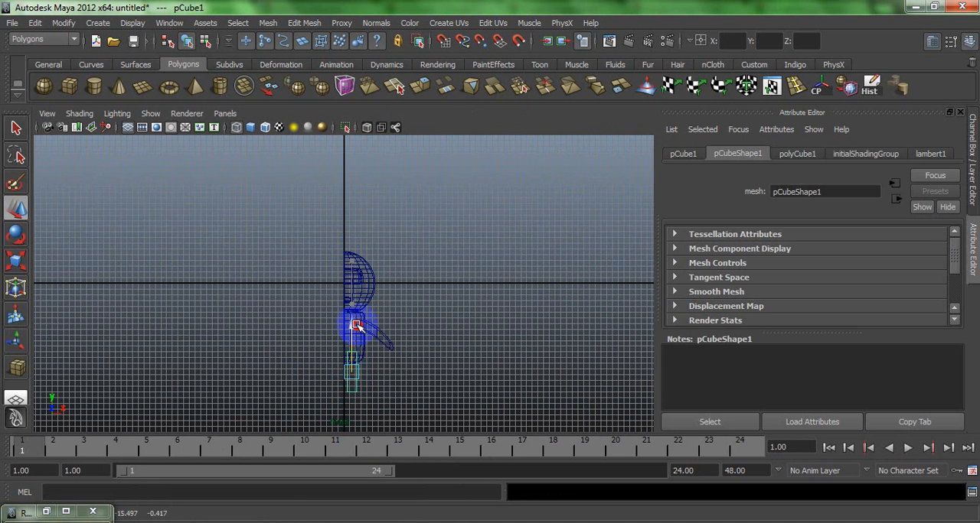
key(space)
key(space)
key(f)
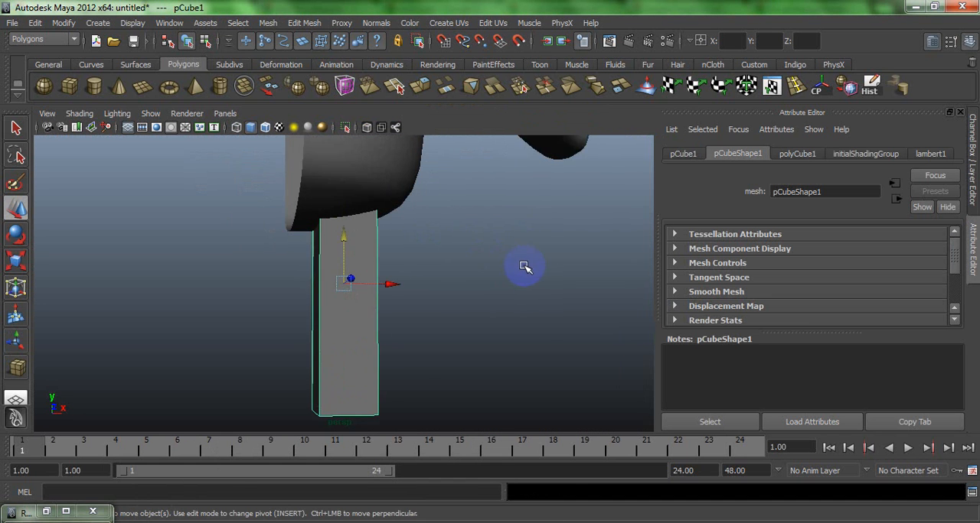
alt+drag(524, 266, 449, 269)
alt+drag(319, 281, 291, 282)
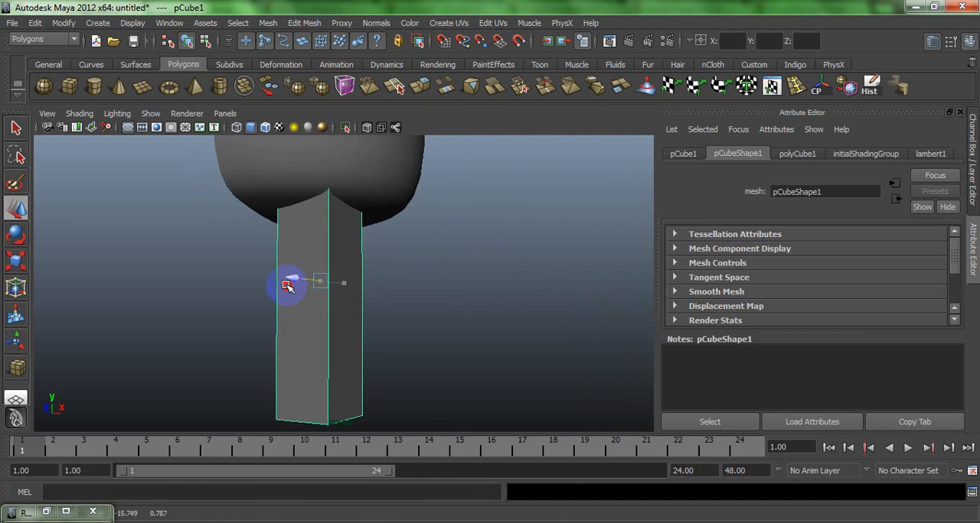
- Show the leg in smooth preview, insert one edge loop near its bottom and one near its top, and clear the selection
key(3)
click(796, 84)
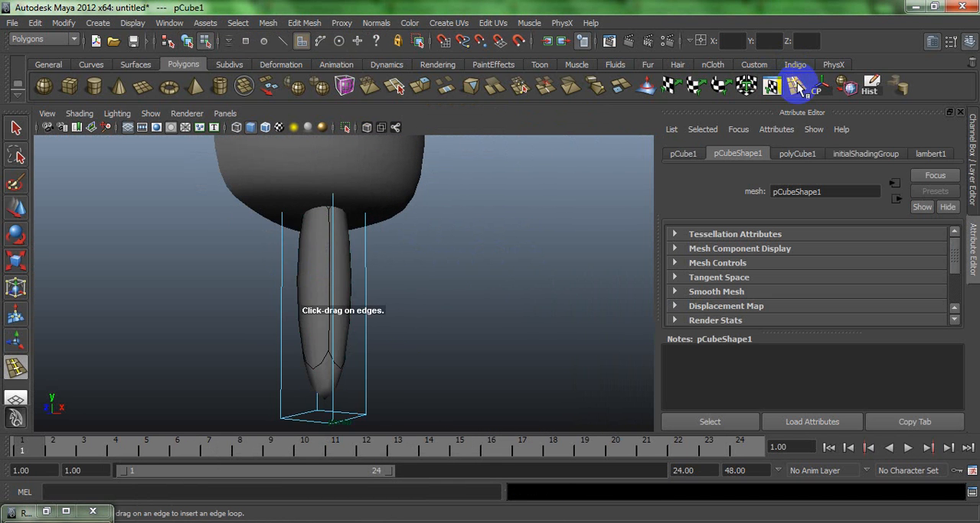
drag(332, 404, 310, 359)
alt+drag(348, 325, 404, 327)
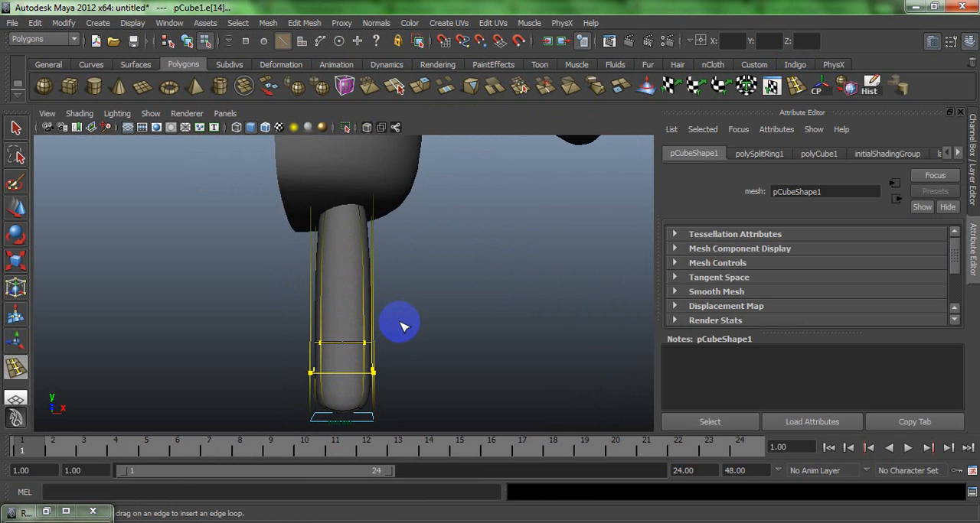
drag(375, 227, 373, 206)
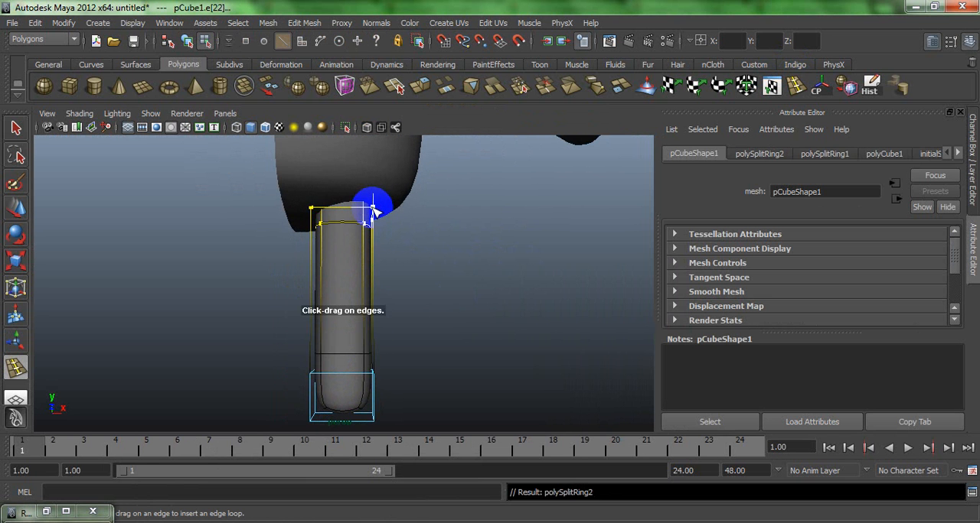
key(w)
click(409, 291)
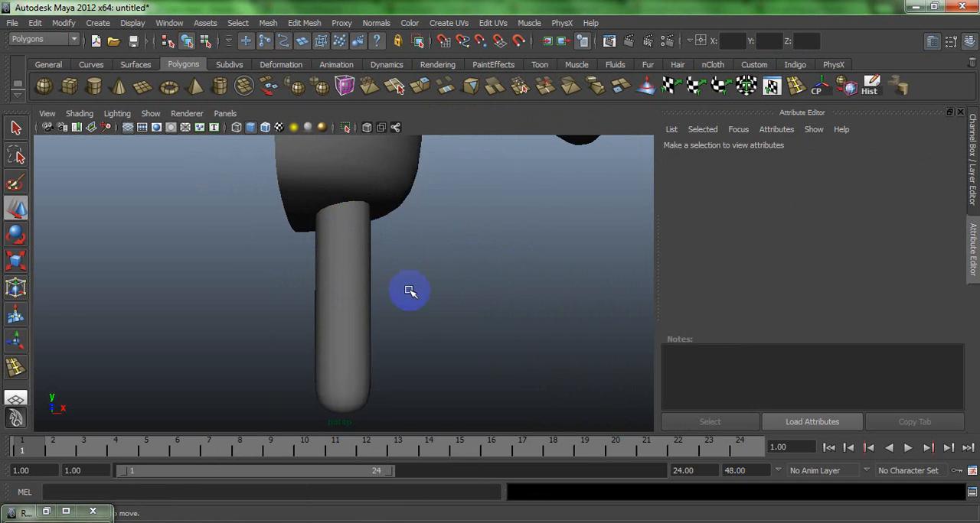
- Extrude the two large adjacent faces on the arm's upper outer side and shift them slightly down
alt+drag(409, 290, 275, 187)
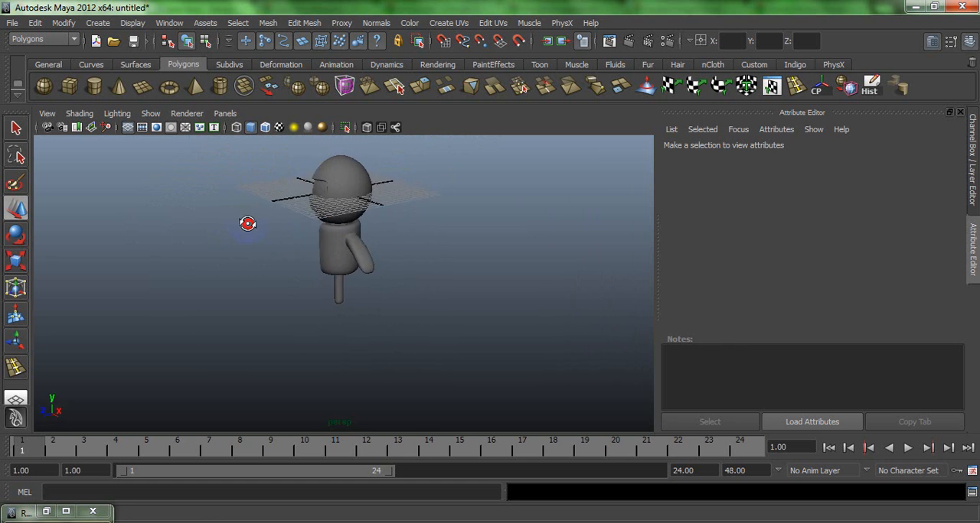
click(370, 248)
alt+drag(372, 247, 340, 310)
right_drag(359, 330, 356, 315)
click(346, 325)
key(f)
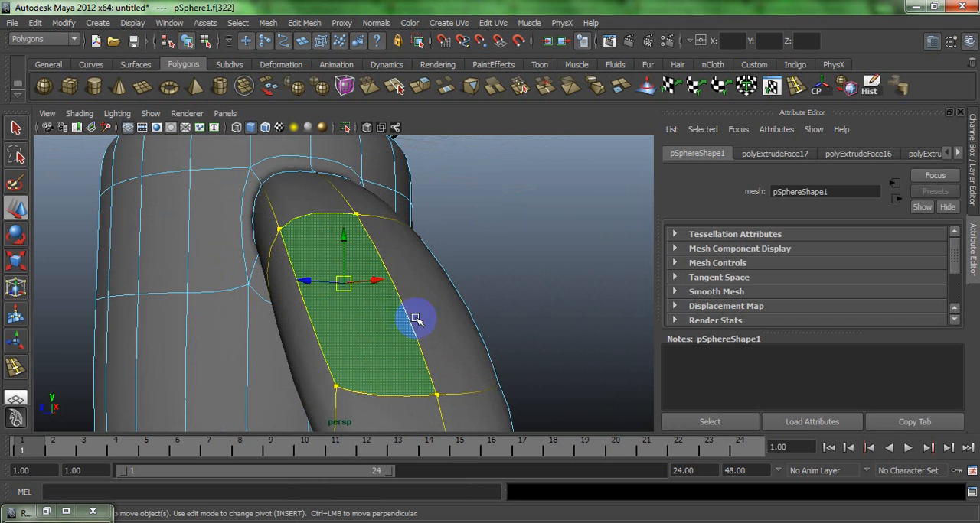
shift+click(422, 317)
click(417, 92)
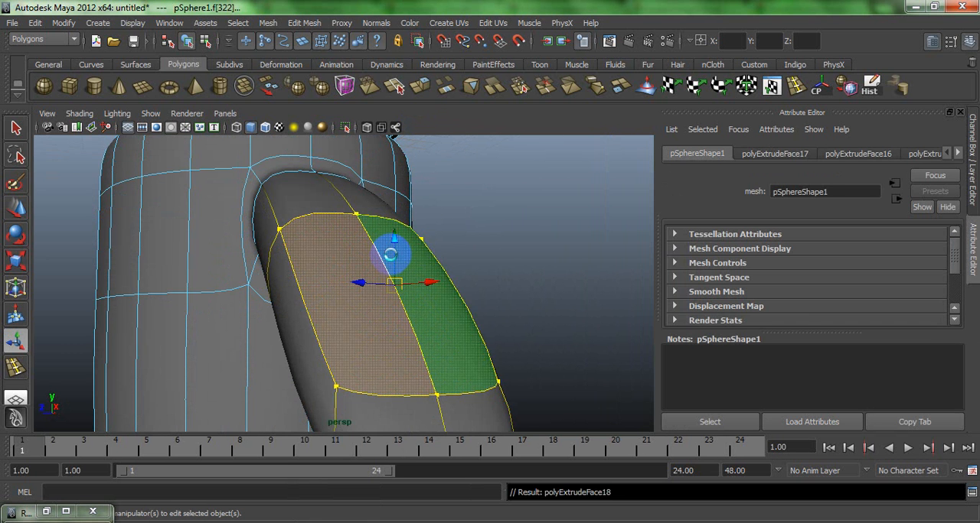
click(427, 196)
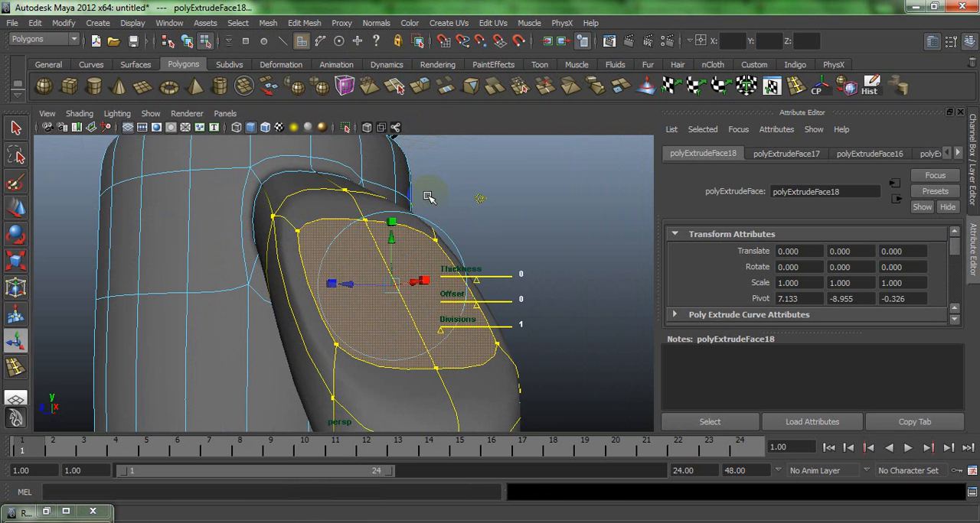
drag(392, 248, 362, 252)
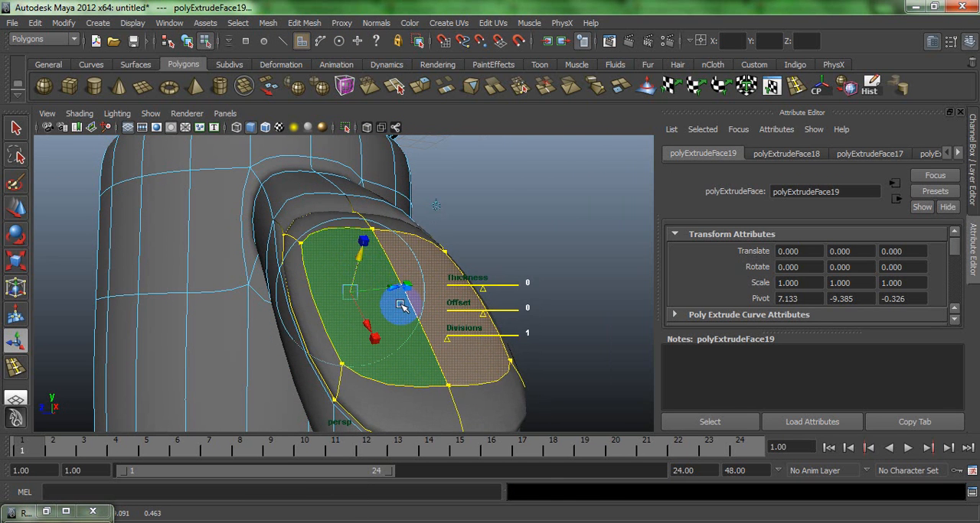
- Extrude the same arm faces again and scale them smaller, extrude them once more, shift them down, and clear the selection
alt+drag(404, 306, 400, 305)
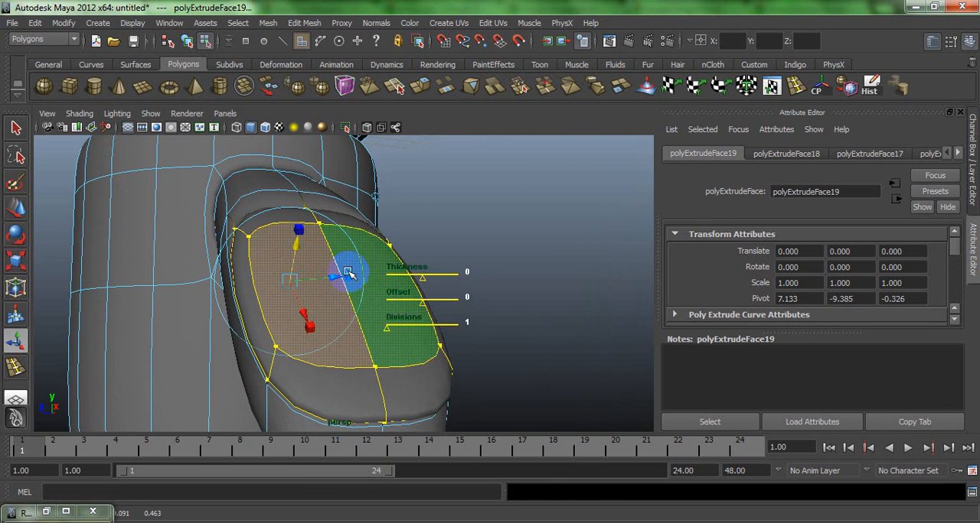
drag(289, 283, 282, 282)
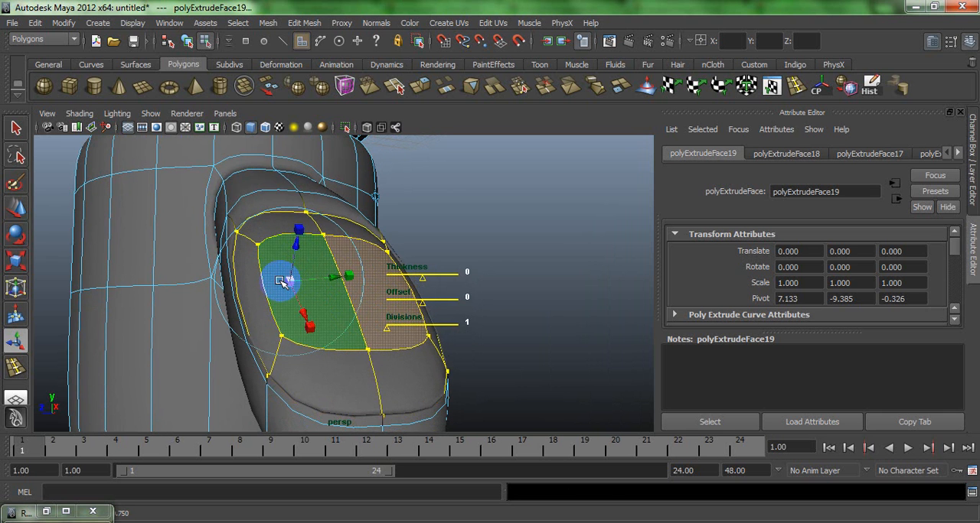
key(ctrl+e)
drag(303, 247, 301, 264)
click(518, 205)
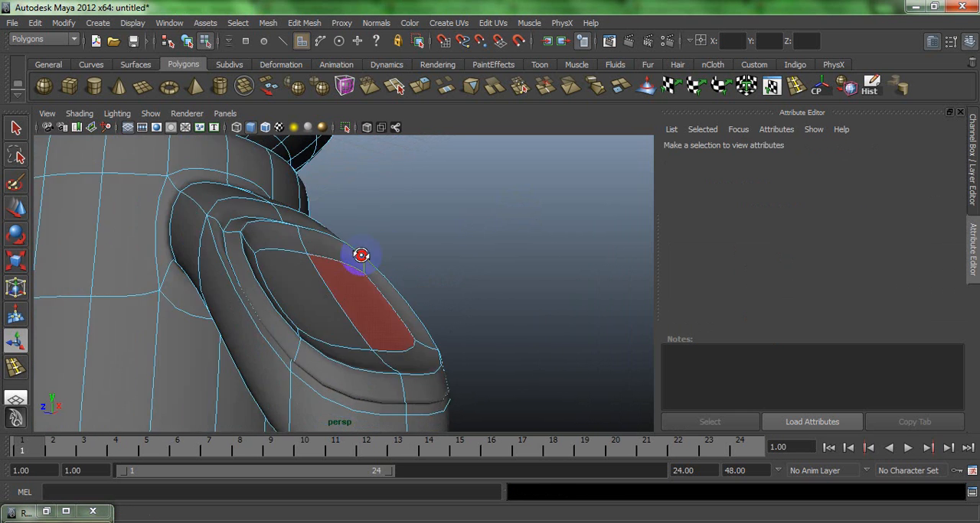
- Select the two adjacent faces across the lower end of the arm
alt+drag(365, 252, 433, 254)
right_drag(310, 271, 332, 258)
alt+drag(355, 269, 320, 304)
click(344, 301)
right_drag(326, 318, 329, 341)
click(330, 321)
key(f)
alt+drag(382, 322, 446, 322)
shift+click(446, 320)
click(446, 320)
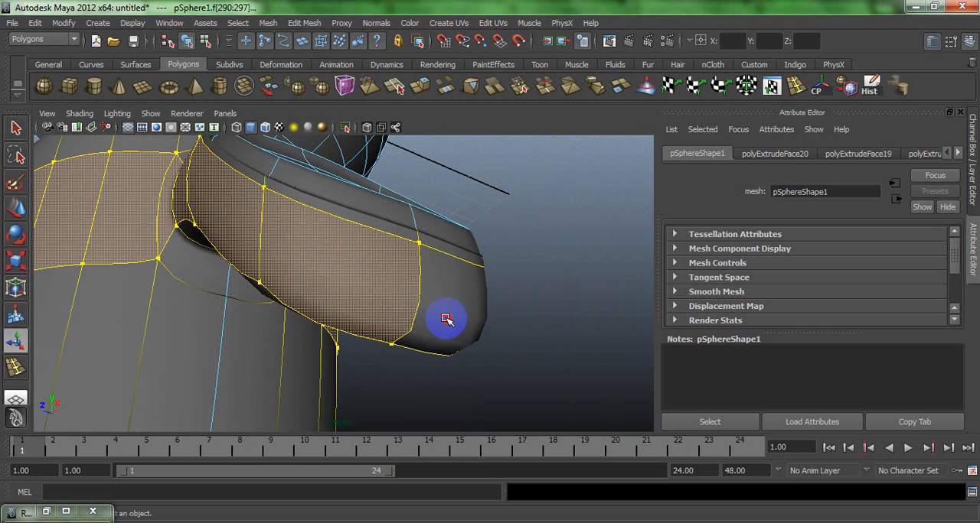
click(370, 290)
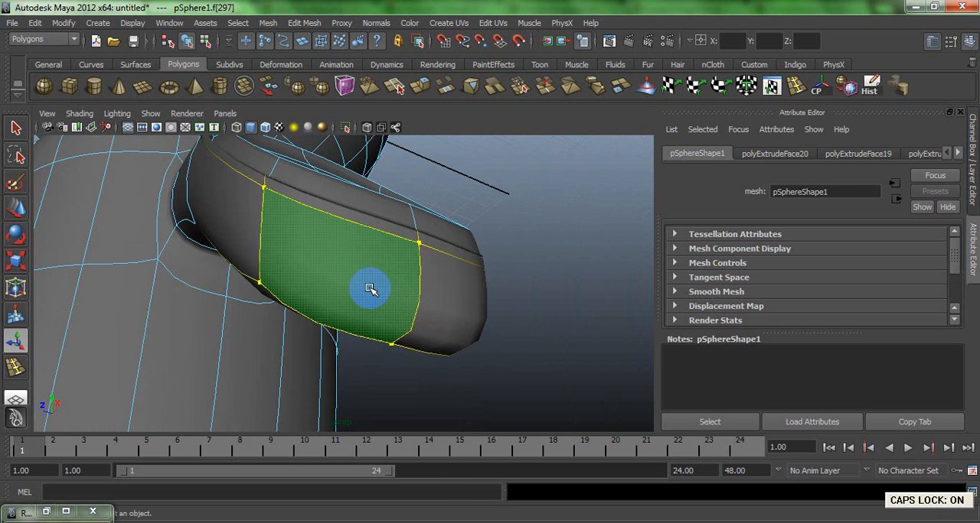
shift+click(434, 286)
- Turn off Keep Faces Together and try extruding the two arm-end faces separately twice, scaling each extrusion smaller
click(310, 24)
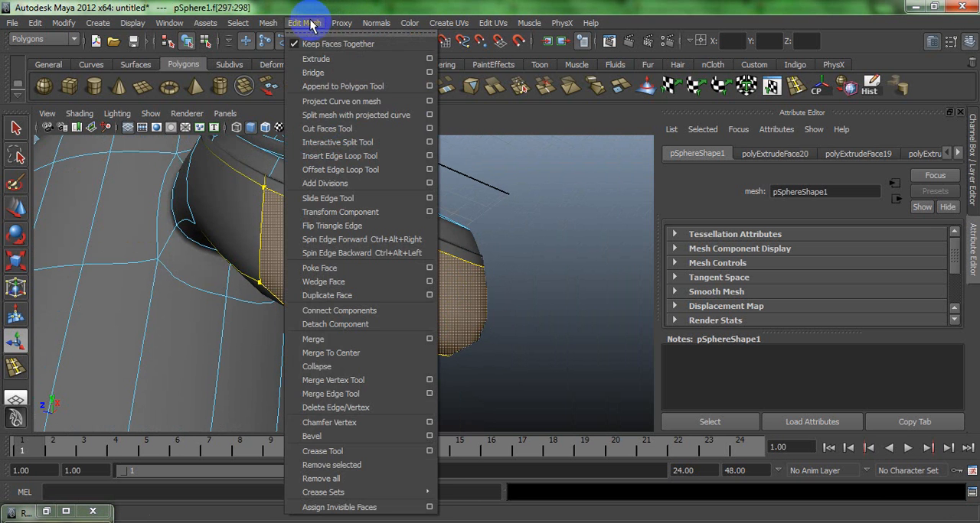
click(314, 44)
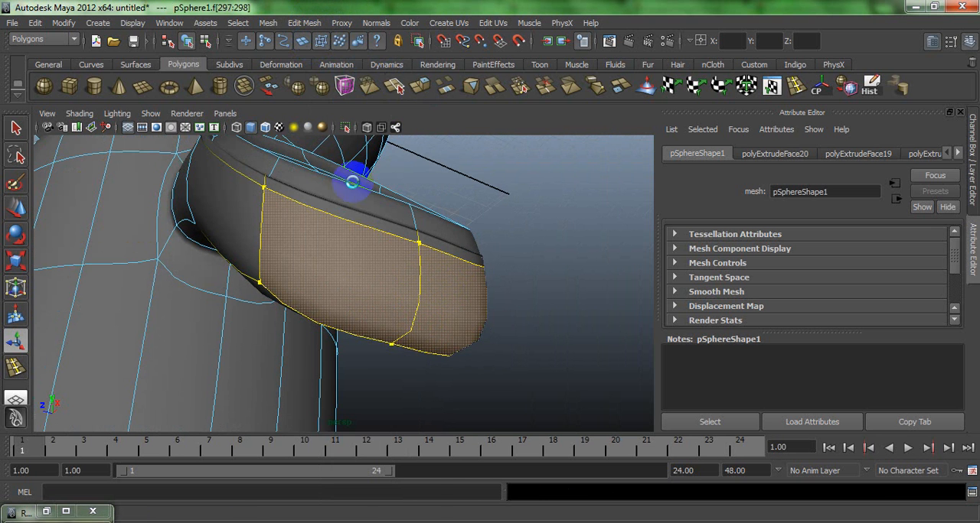
key(g)
alt+drag(321, 240, 420, 263)
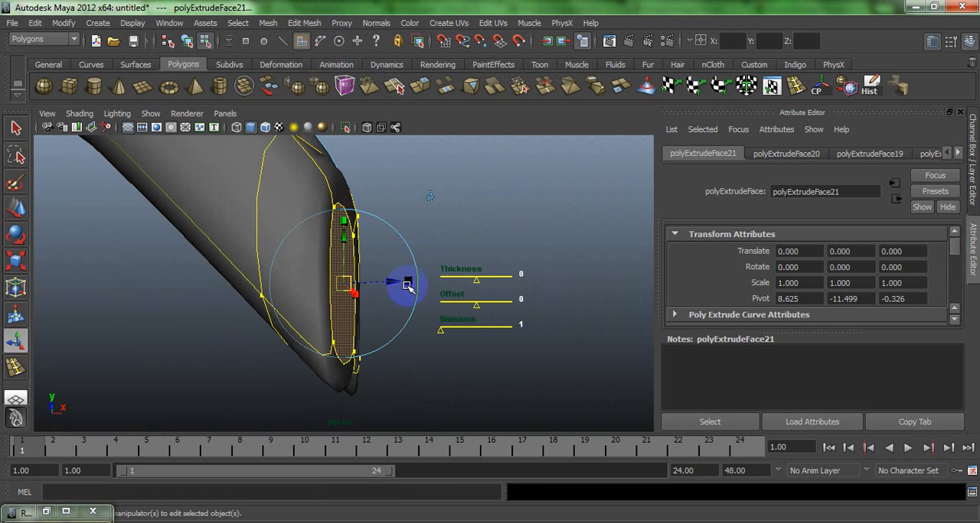
click(429, 197)
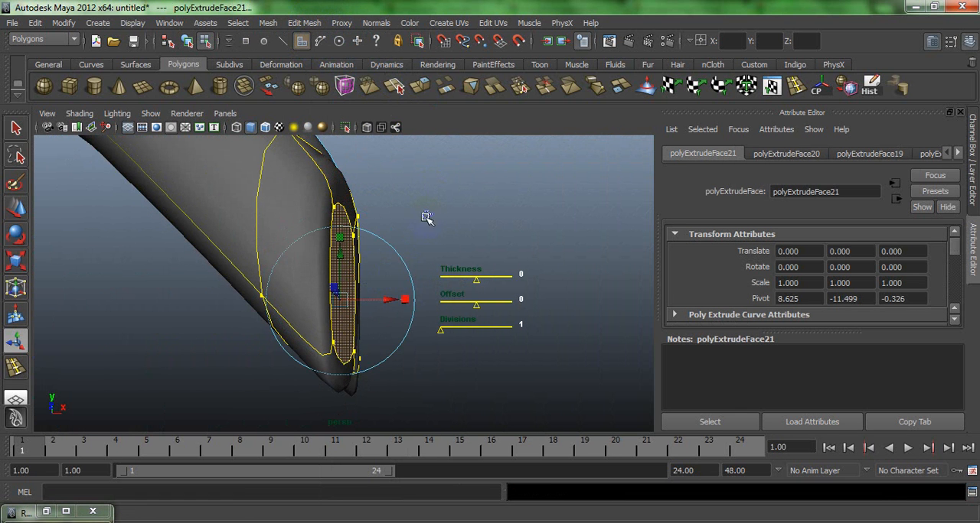
click(388, 304)
key(ctrl+z)
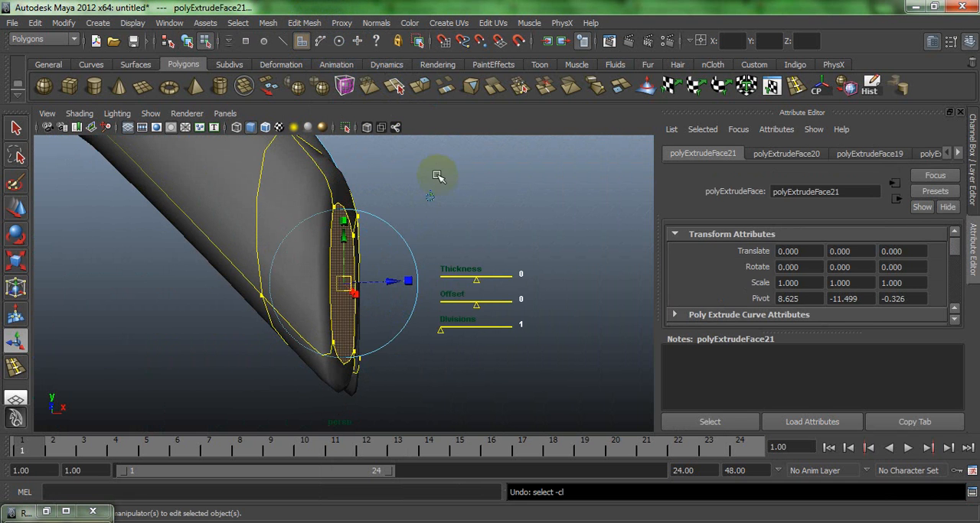
click(430, 196)
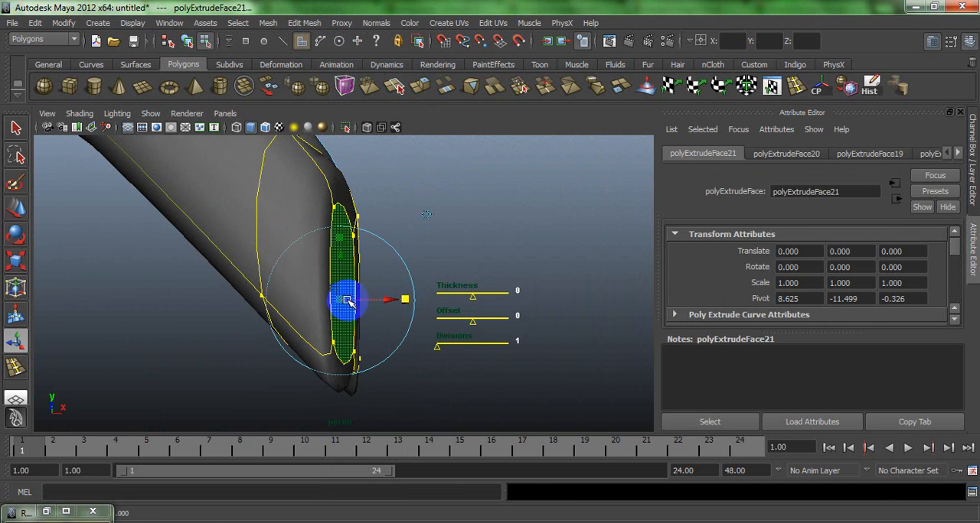
drag(346, 301, 192, 297)
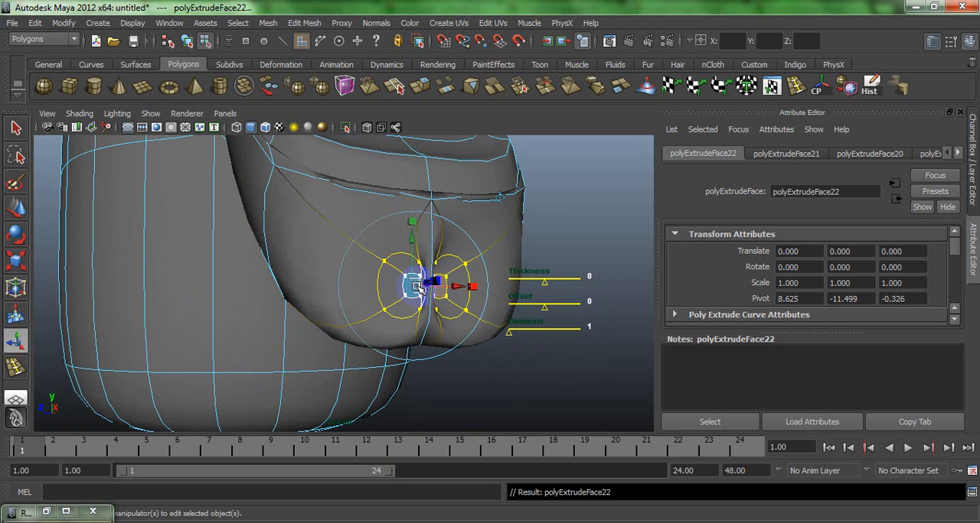
mouse_move(420, 289)
alt+mouse_down()
mouse_move(453, 299)
mouse_move(542, 289)
mouse_move(503, 294)
mouse_move(414, 242)
mouse_move(345, 280)
mouse_move(429, 282)
mouse_move(459, 326)
mouse_move(405, 285)
alt+mouse_up()
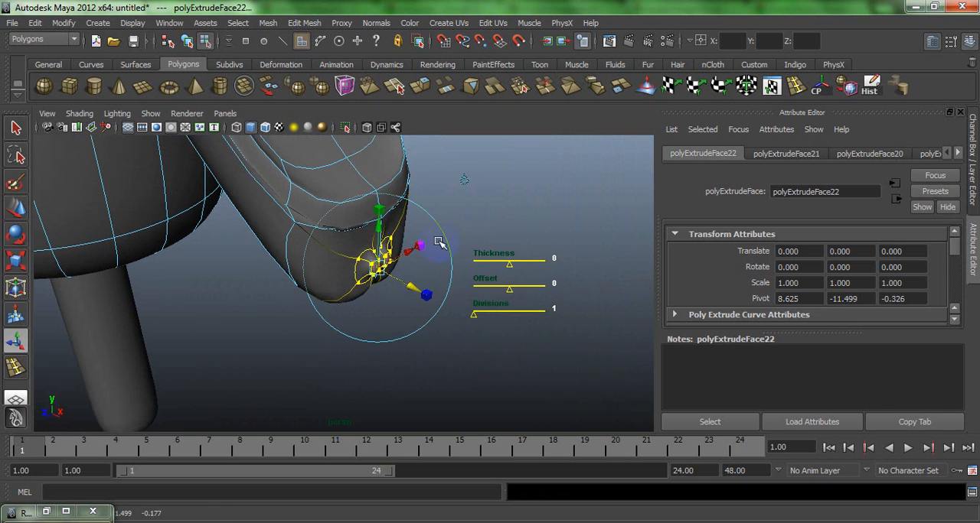
- Return to object mode to check the arm, and undo the separate extrusions and the selection of the arm-end faces
click(460, 218)
right_click(272, 166)
mouse_move(271, 167)
alt+mouse_down()
mouse_move(527, 267)
mouse_move(354, 232)
mouse_move(298, 157)
mouse_move(328, 153)
mouse_move(267, 166)
alt+mouse_up()
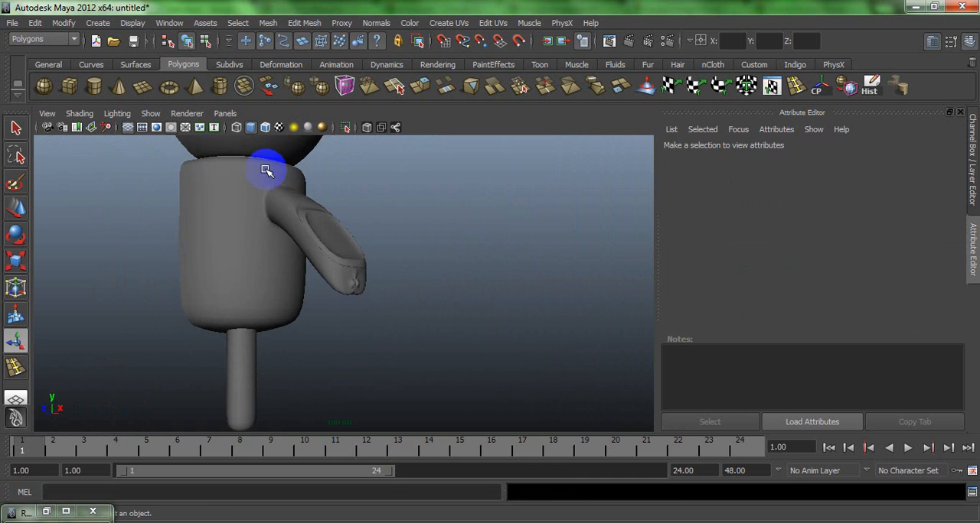
click(272, 167)
key(g)
key(ctrl+z)
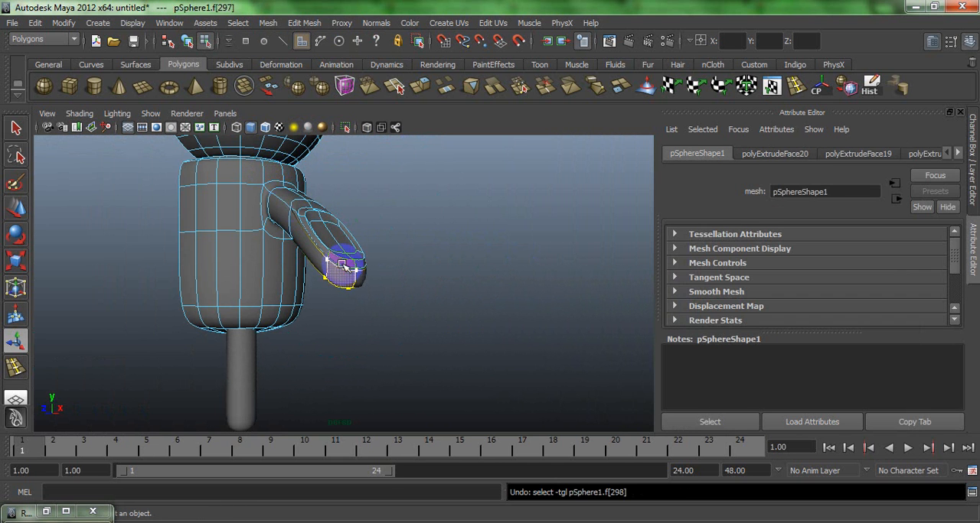
key(ctrl+z)
- Insert one edge loop close to each side of the centre edge on the arm's lower end
click(403, 287)
alt+drag(380, 289, 306, 282)
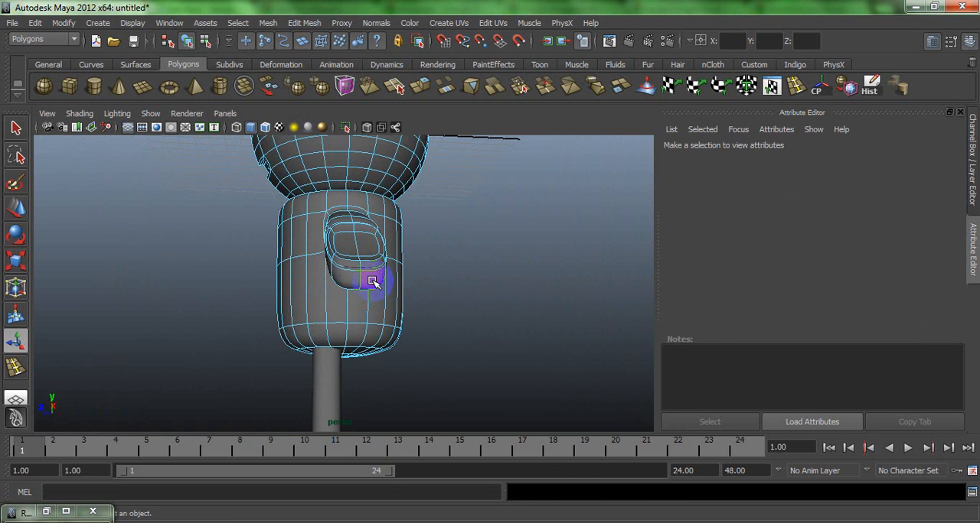
click(372, 283)
key(f)
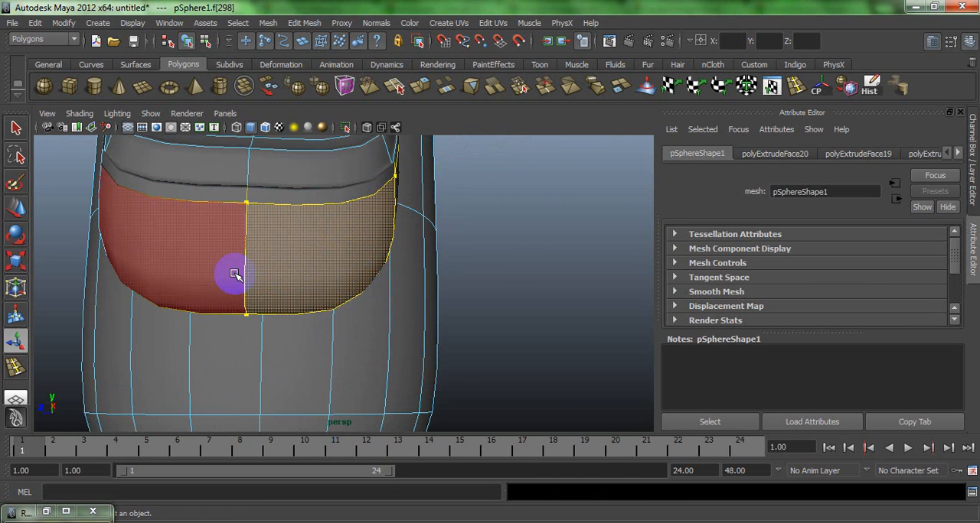
shift+click(235, 274)
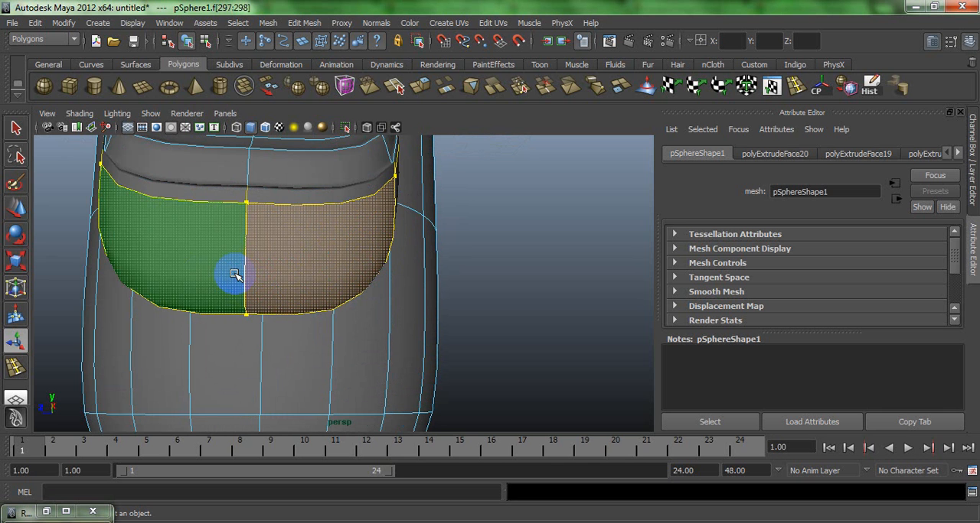
click(772, 86)
drag(226, 207, 265, 212)
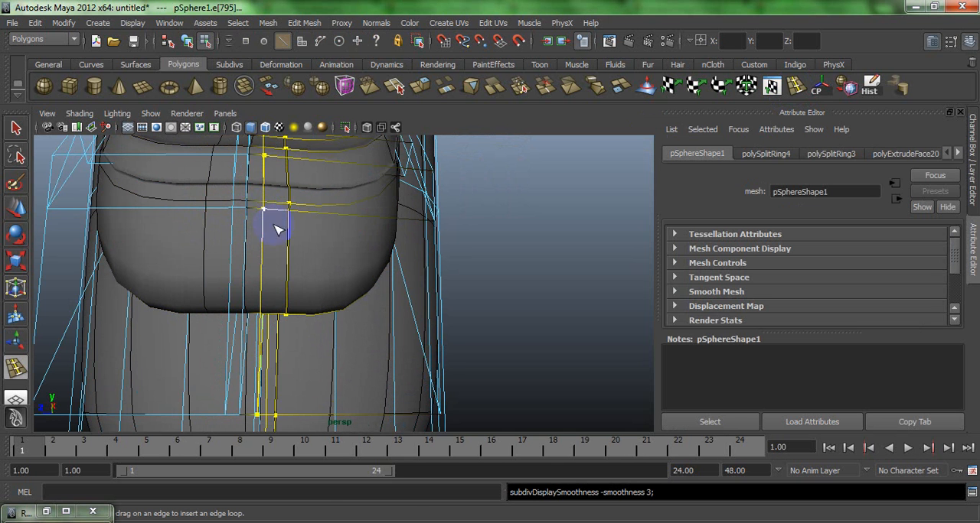
- Select the two narrow faces on either side of the arm end's centre edge
key(w)
right_drag(273, 224, 272, 235)
click(270, 232)
shift+click(227, 229)
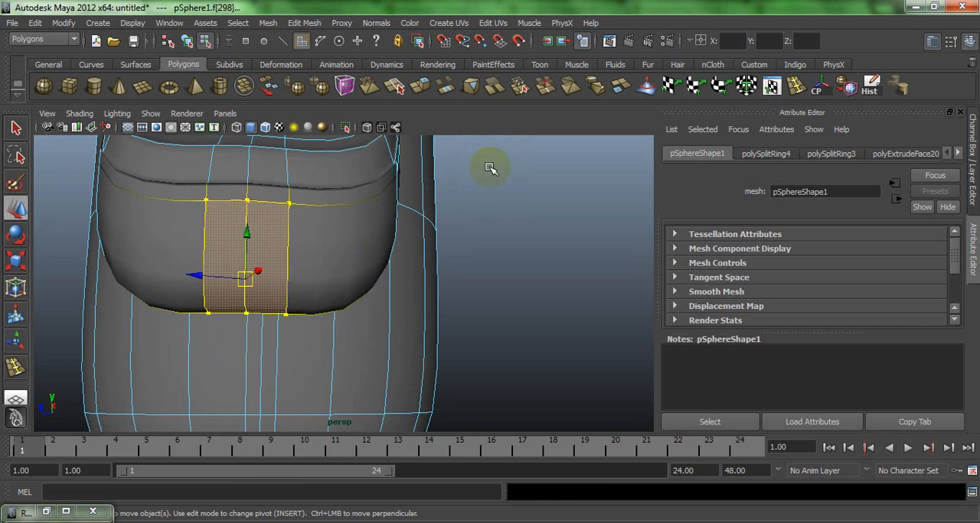
- Try extruding the two narrow arm-end faces with Keep Faces Together off, and undo the extrusion
click(418, 87)
alt+drag(255, 278, 322, 284)
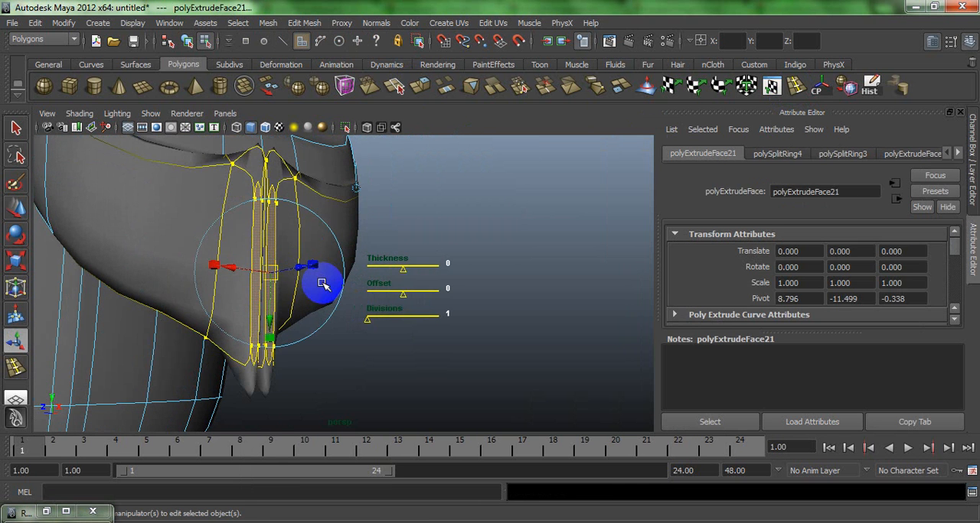
key(ctrl+z)
- Turn on Keep Faces Together, extrude the two narrow arm-end faces outward as one piece, and reduce their height
click(304, 23)
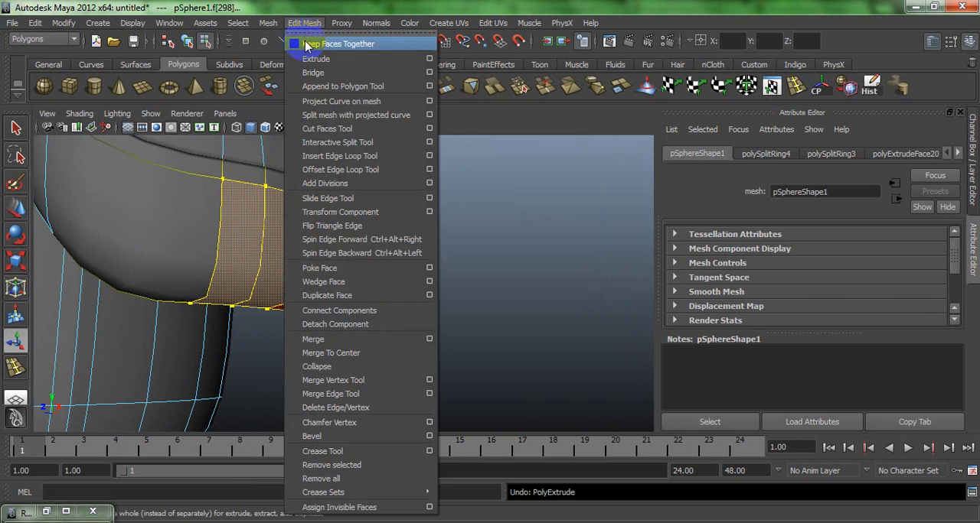
click(305, 44)
click(419, 88)
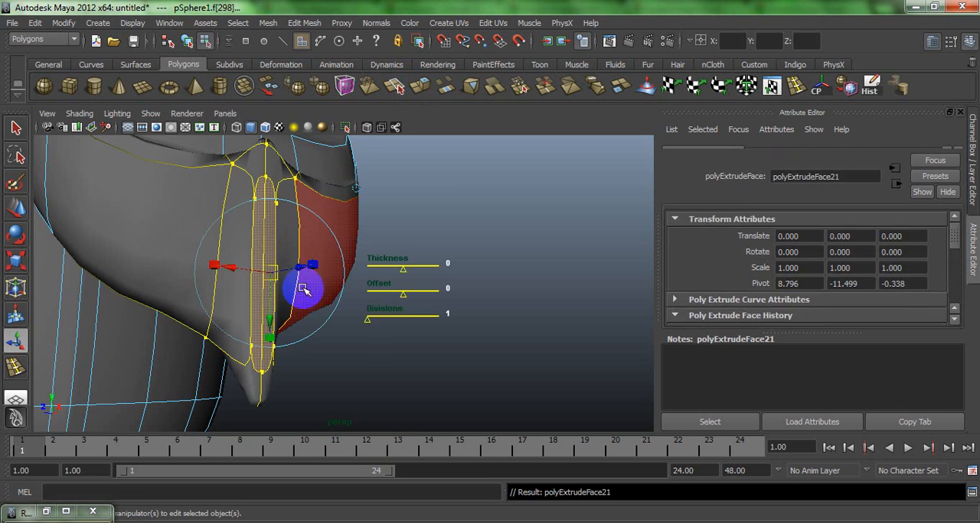
alt+drag(303, 290, 313, 162)
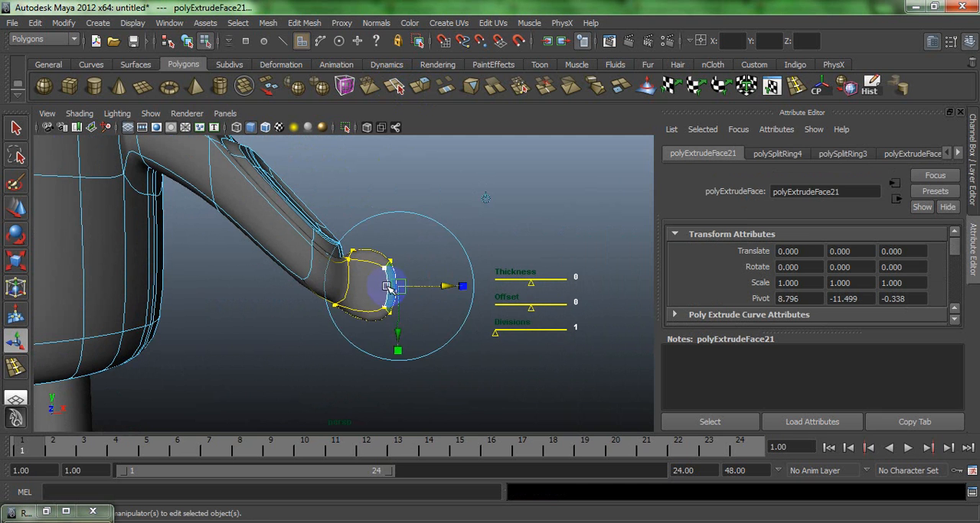
click(398, 351)
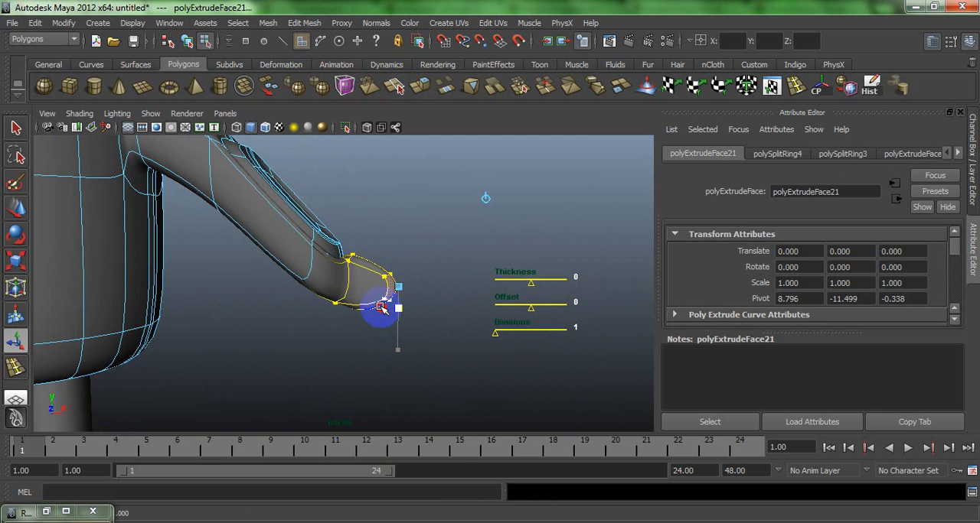
drag(381, 326, 383, 324)
- Clear the selection, return to object mode, and inspect the reshaped arm on the half body
click(445, 215)
right_drag(274, 246, 349, 220)
click(461, 281)
scroll(457, 297, down, 5)
alt+drag(332, 183, 322, 232)
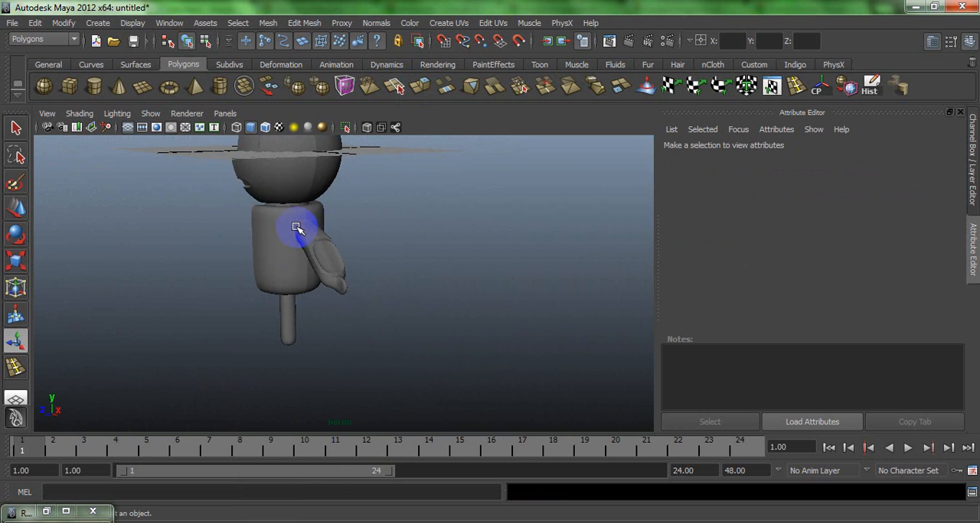
- Select the ring of torso faces surrounding the base of the arm
click(297, 228)
right_drag(285, 221, 288, 219)
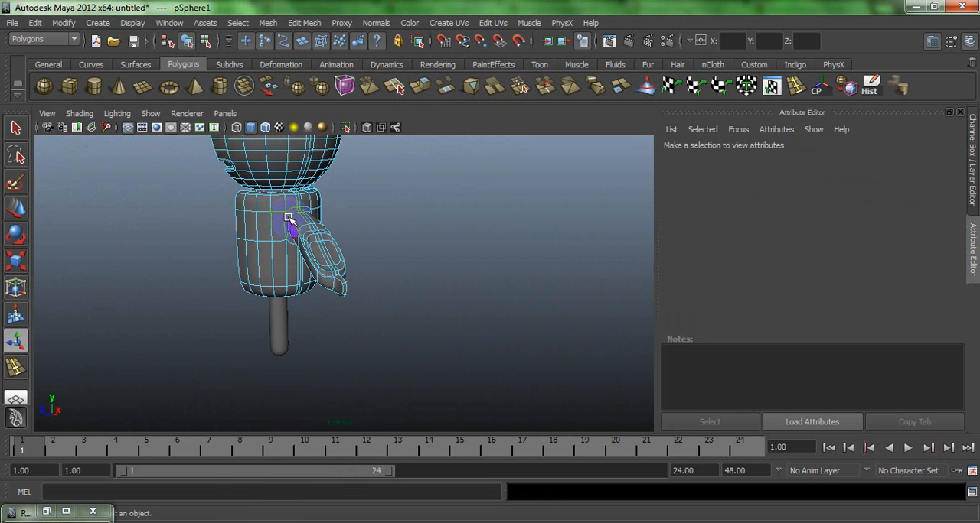
click(289, 219)
key(f)
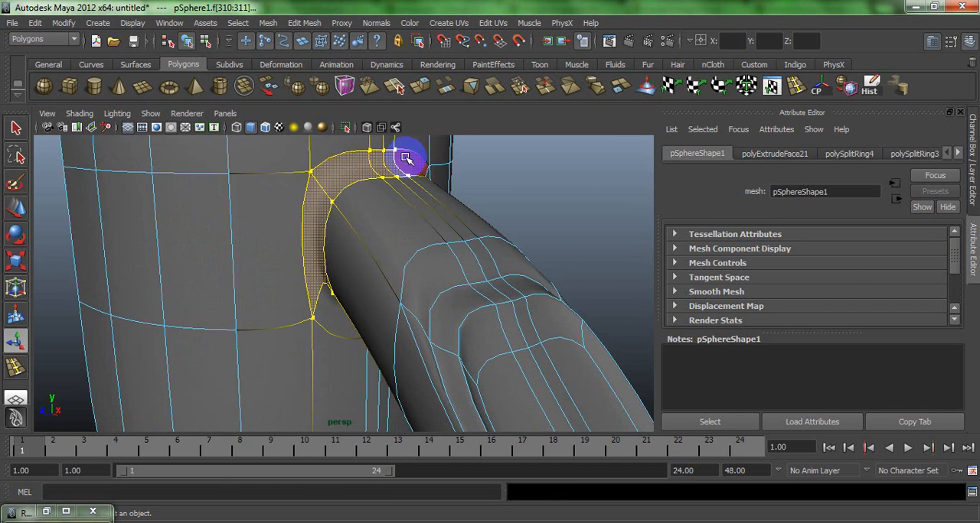
alt+drag(342, 237, 345, 247)
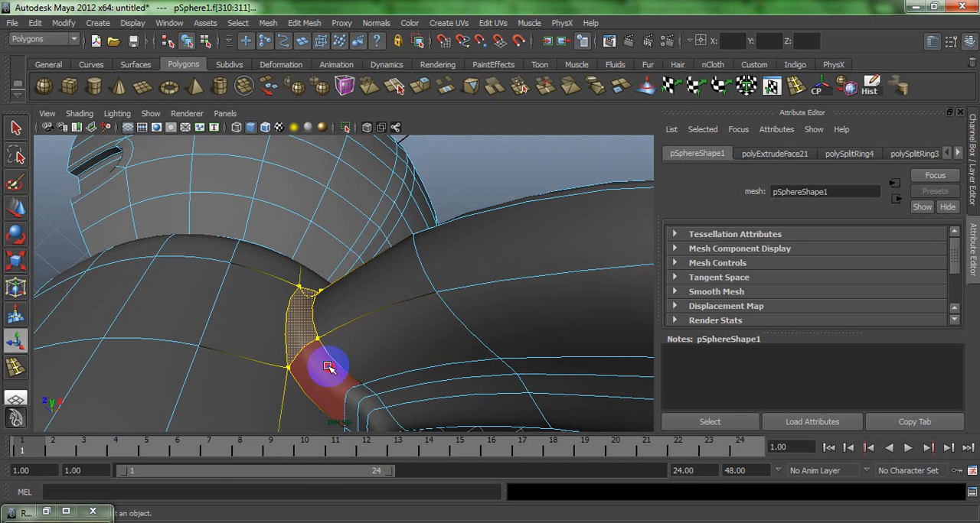
mouse_move(328, 367)
mouse_down()
mouse_move(359, 405)
mouse_move(351, 394)
mouse_up()
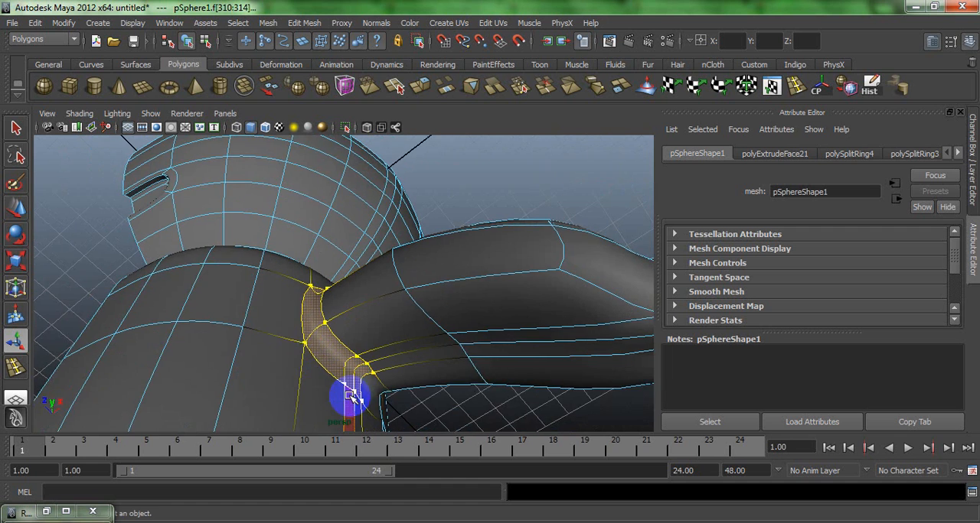
alt+drag(367, 360, 349, 306)
shift+click(480, 237)
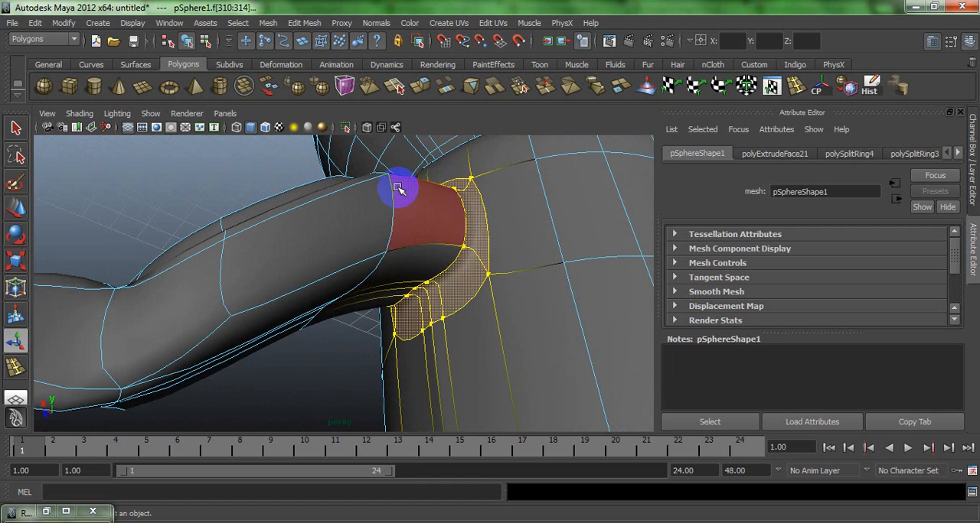
key(space)
key(space)
alt+drag(375, 219, 470, 235)
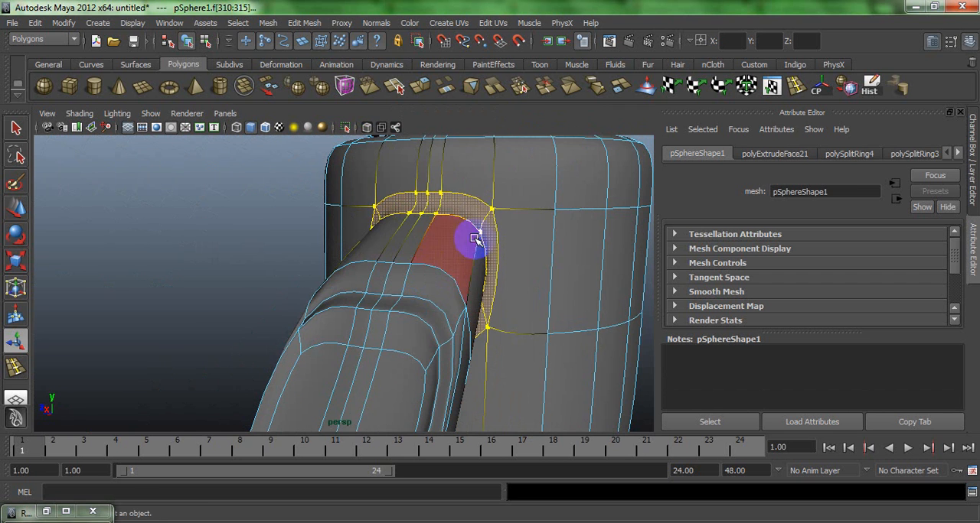
- Extrude the ring of faces around the base of the arm
click(419, 86)
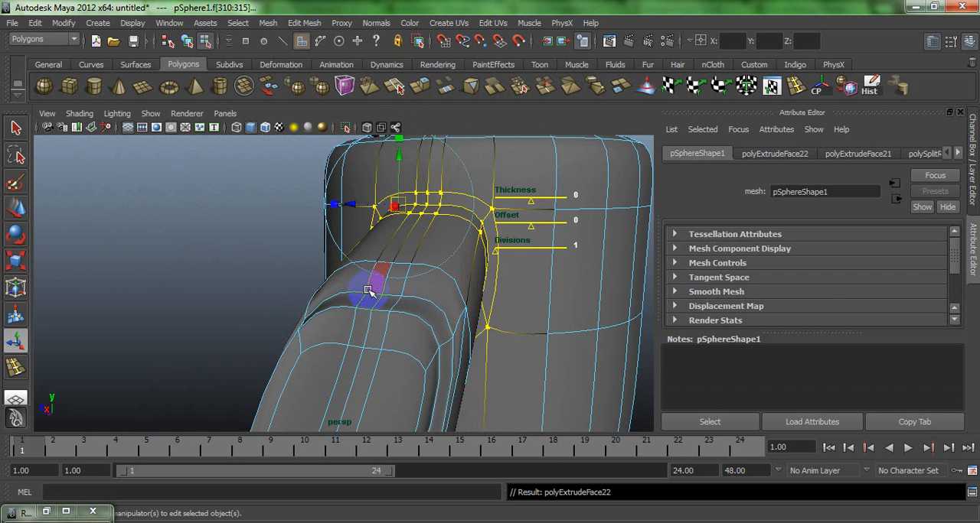
alt+drag(366, 289, 518, 288)
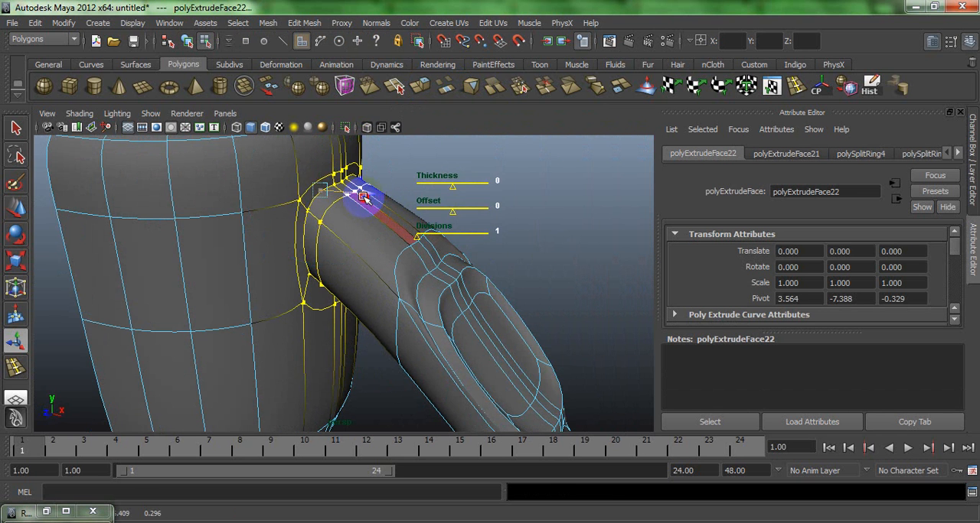
drag(385, 201, 312, 227)
scroll(305, 168, up, 5)
click(385, 182)
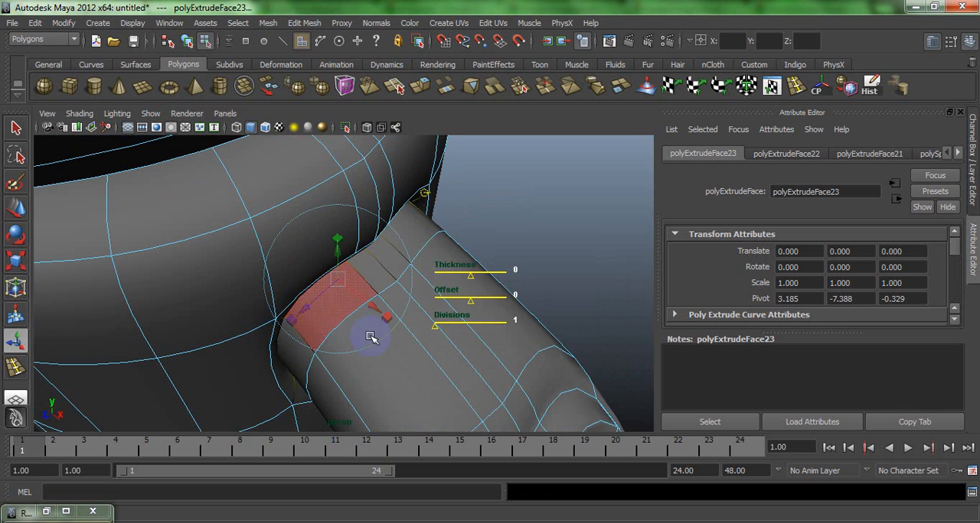
- Shape and re-extrude the face ring into a stepped collar around the arm base, and return to object mode
drag(371, 306, 420, 339)
mouse_move(370, 306)
mouse_down()
mouse_move(389, 292)
mouse_move(372, 293)
mouse_move(378, 300)
mouse_up()
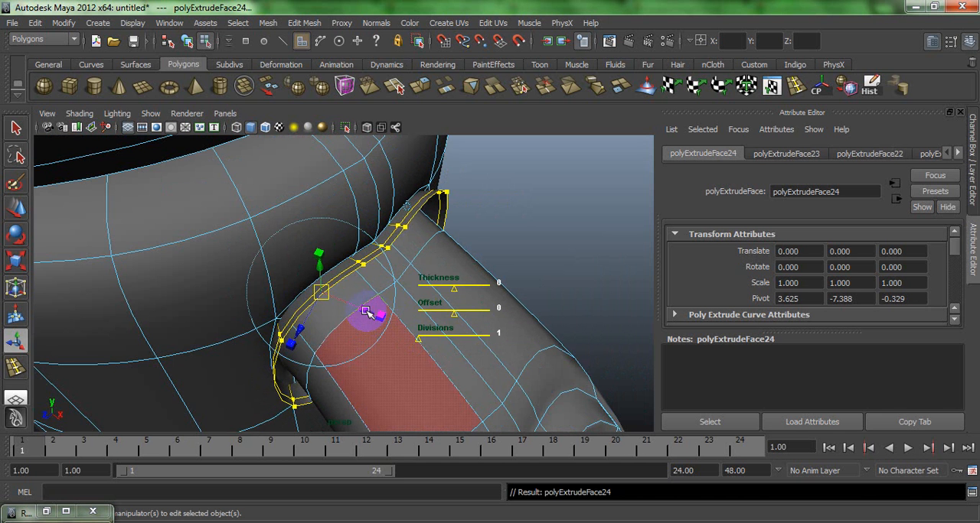
drag(366, 312, 287, 202)
click(501, 235)
right_drag(288, 203, 332, 173)
click(496, 203)
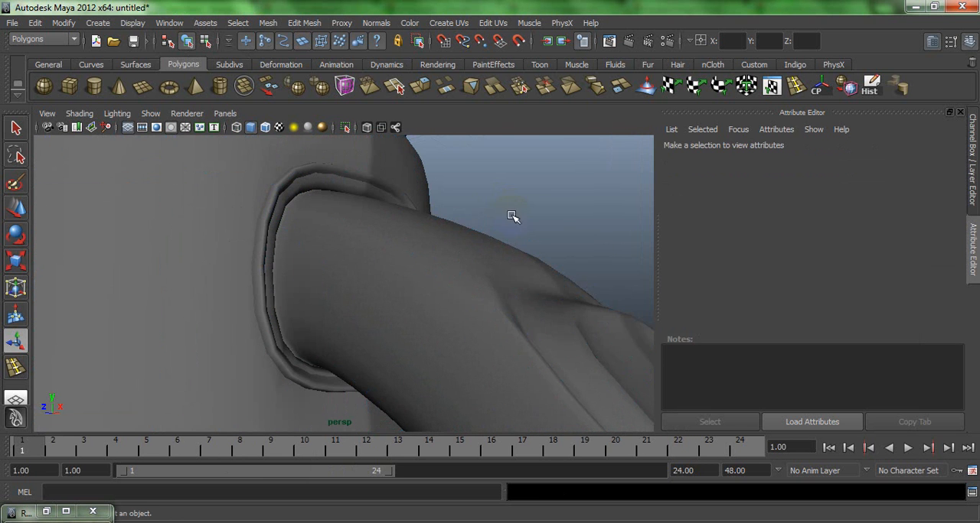
- Select the two-by-two block of front torso faces beside the centre line
scroll(375, 160, down, 7)
alt+drag(329, 201, 346, 251)
scroll(343, 254, down, 3)
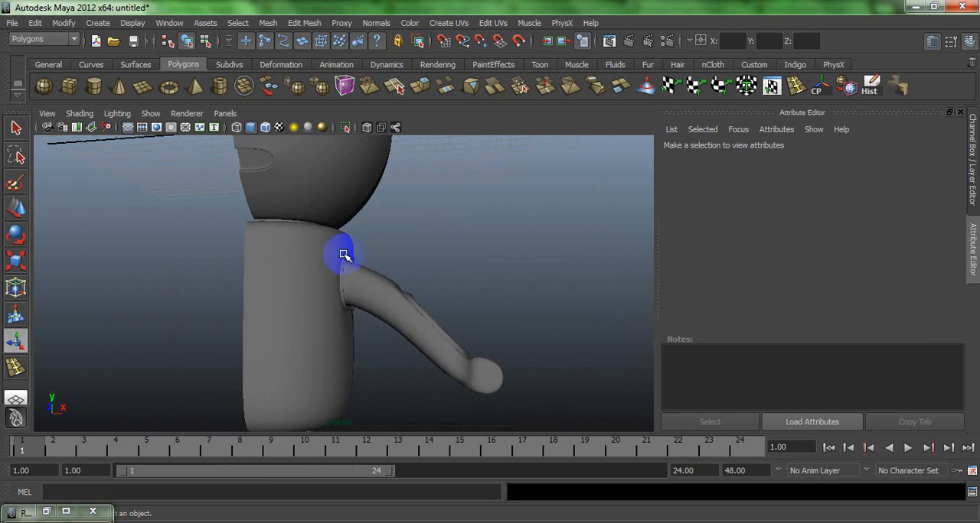
click(335, 280)
click(455, 265)
alt+drag(455, 265, 297, 288)
click(297, 287)
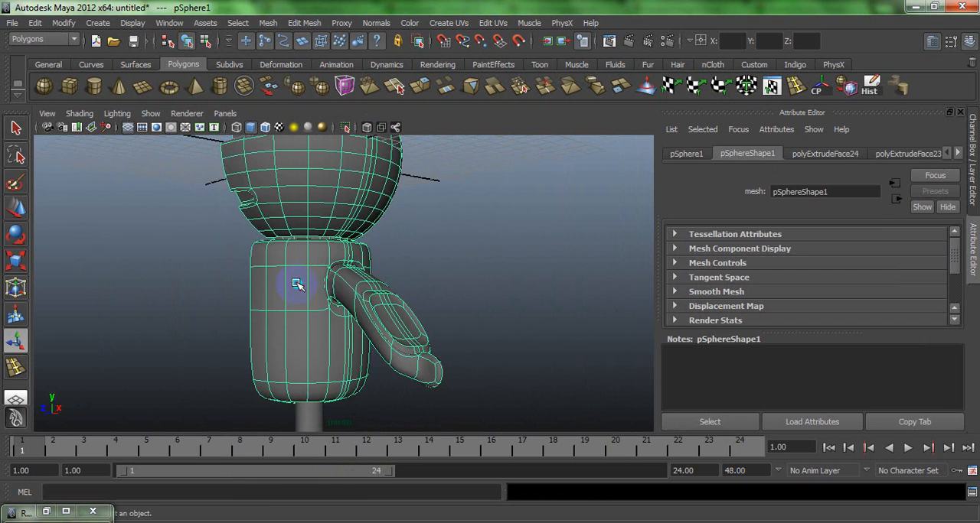
right_drag(297, 285, 291, 313)
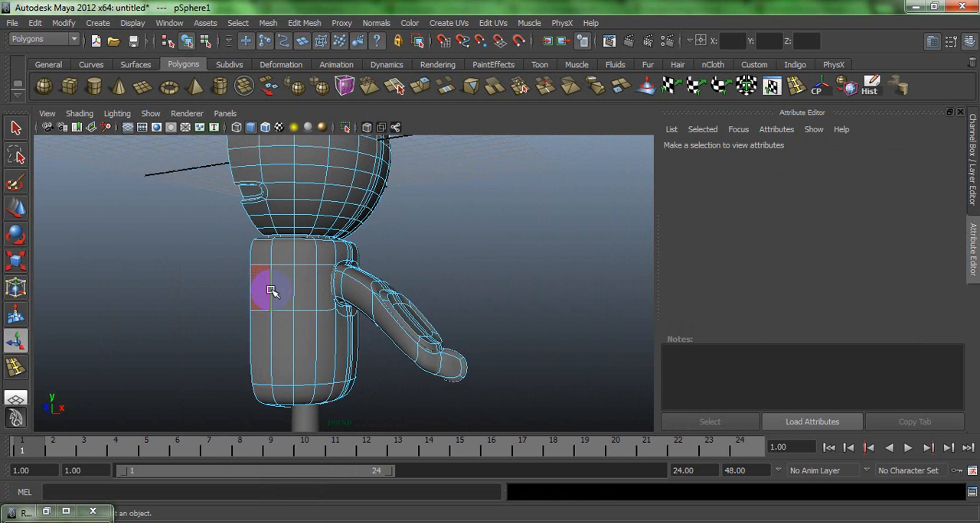
click(272, 290)
shift+click(268, 344)
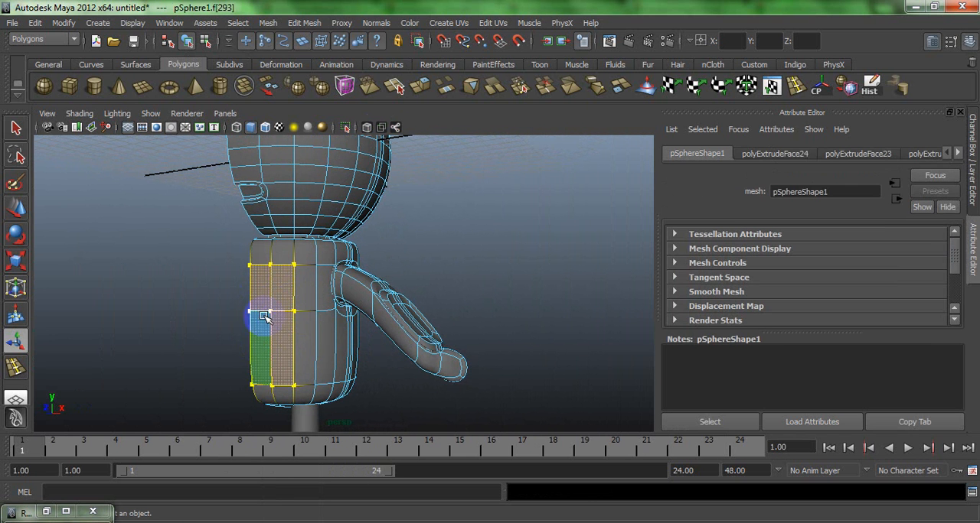
- Extrude the four front torso faces as one panel and compare it with smoothing off and on
click(424, 93)
alt+drag(286, 357, 276, 369)
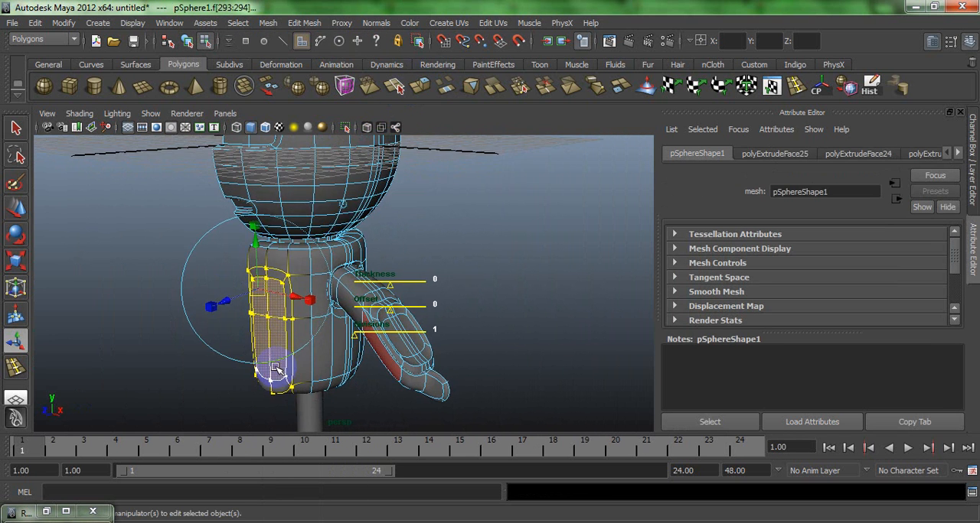
click(216, 310)
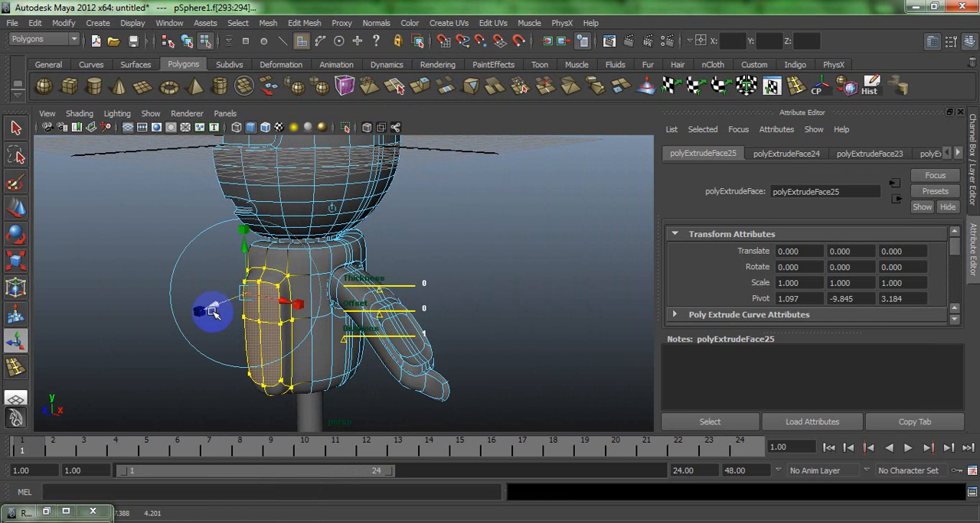
alt+drag(217, 310, 333, 294)
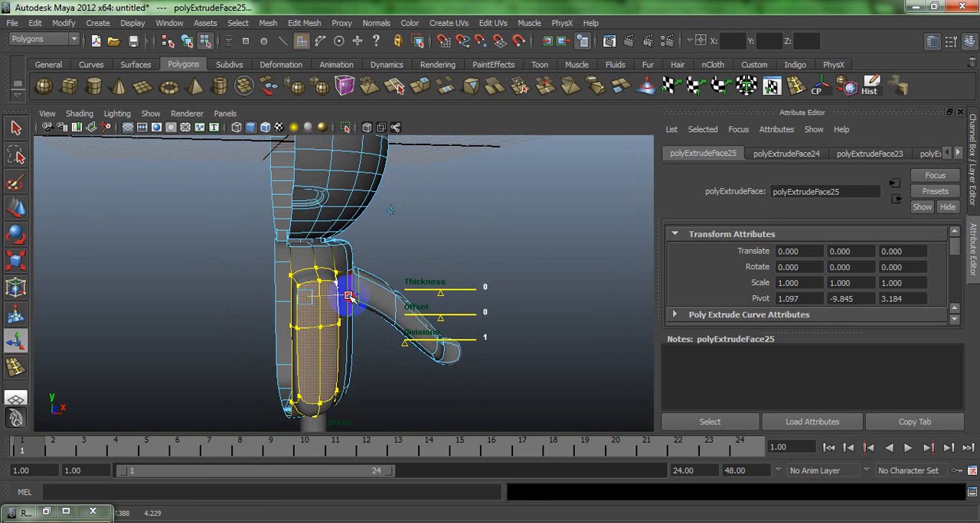
key(1)
alt+drag(353, 297, 364, 301)
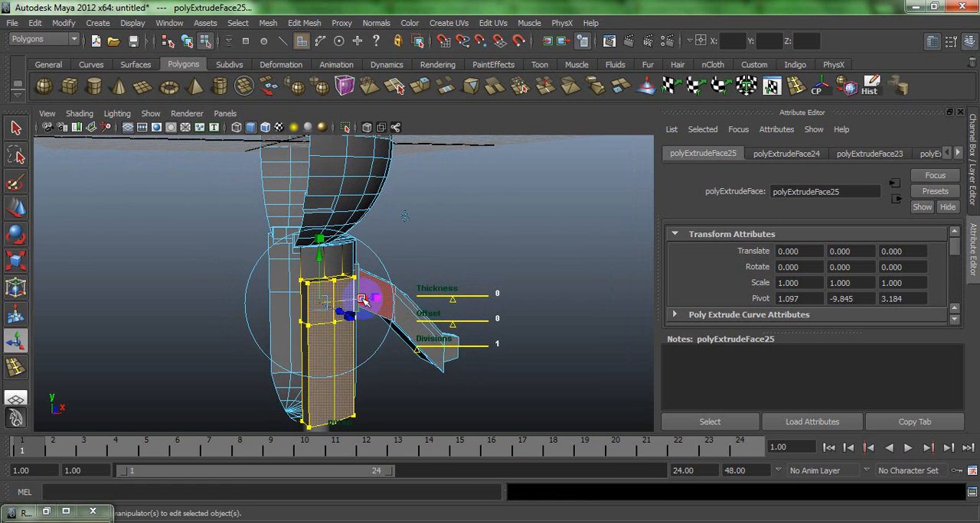
click(364, 302)
key(3)
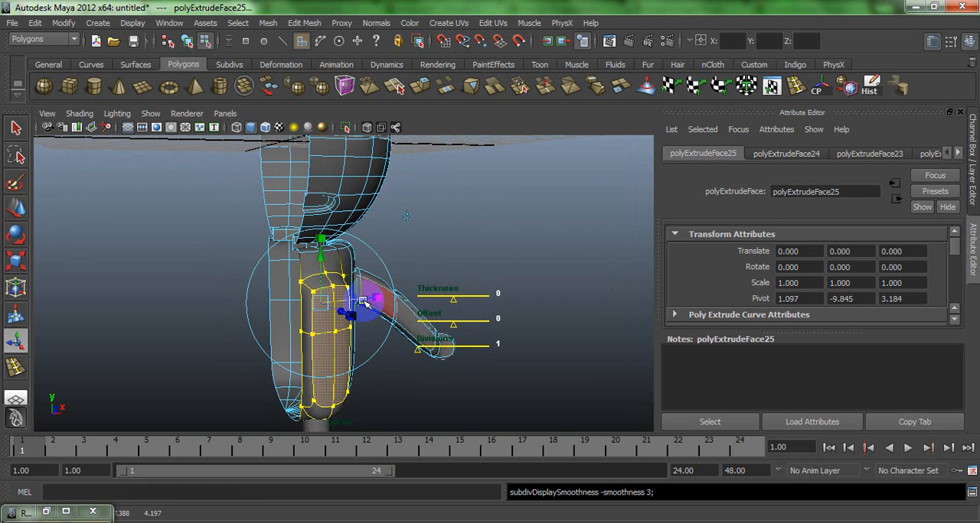
- Extrude the front panel faces again to add a border, and clear the selection
mouse_move(337, 312)
mouse_down()
mouse_move(329, 303)
mouse_move(332, 310)
mouse_up()
key(ctrl+e)
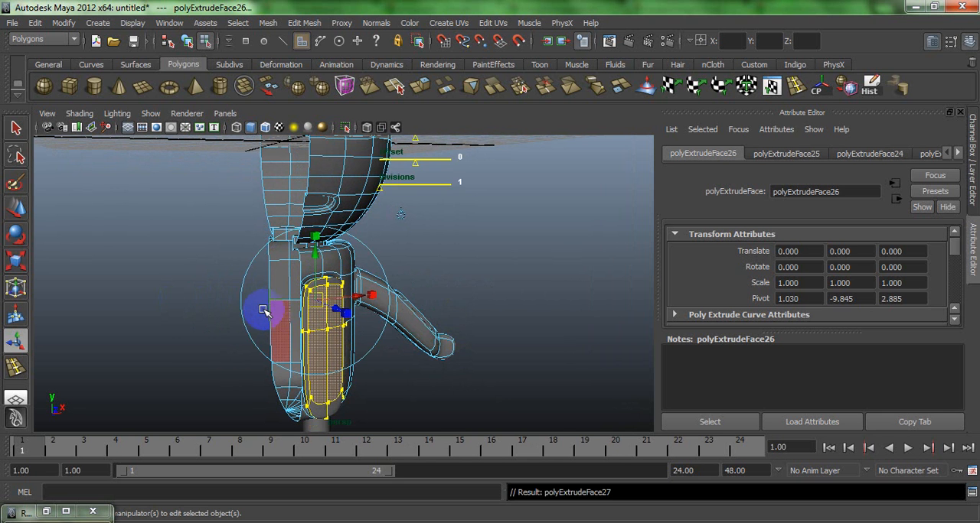
alt+drag(247, 311, 262, 310)
click(336, 317)
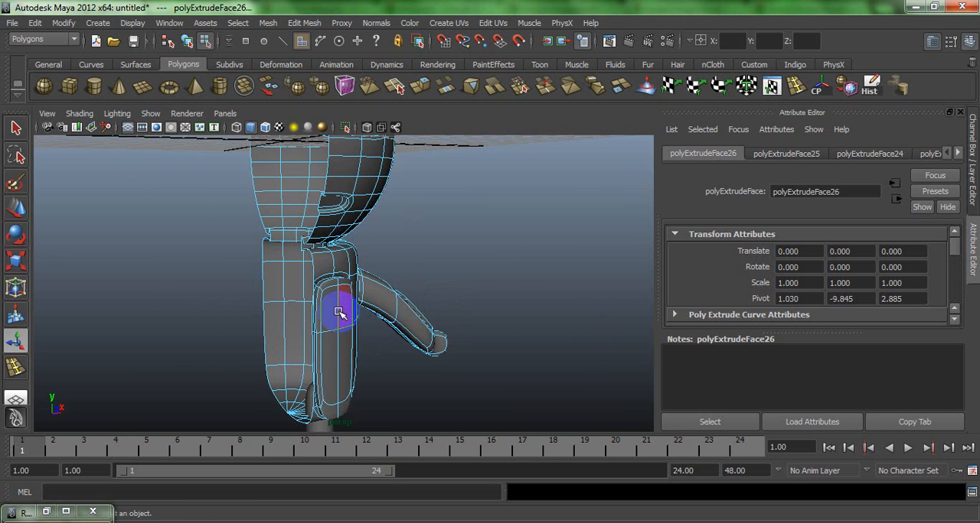
- Delete the front panel's inner side faces along the body's centre plane, and return to object mode
alt+drag(339, 306, 418, 336)
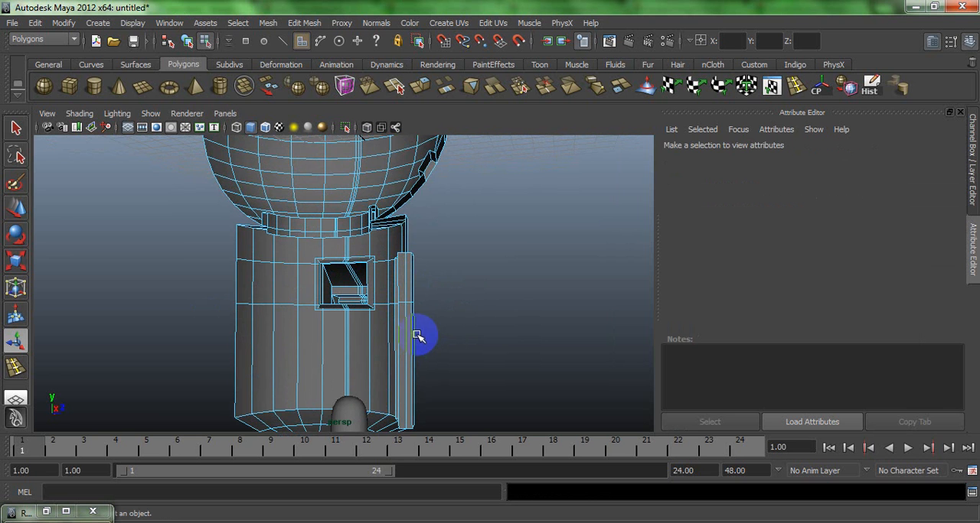
click(404, 340)
key(f)
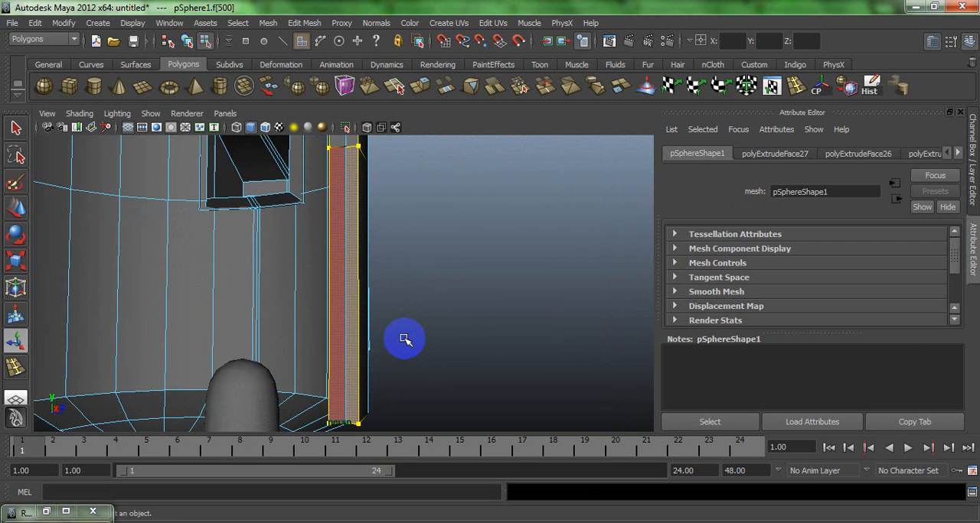
key(Delete)
click(339, 317)
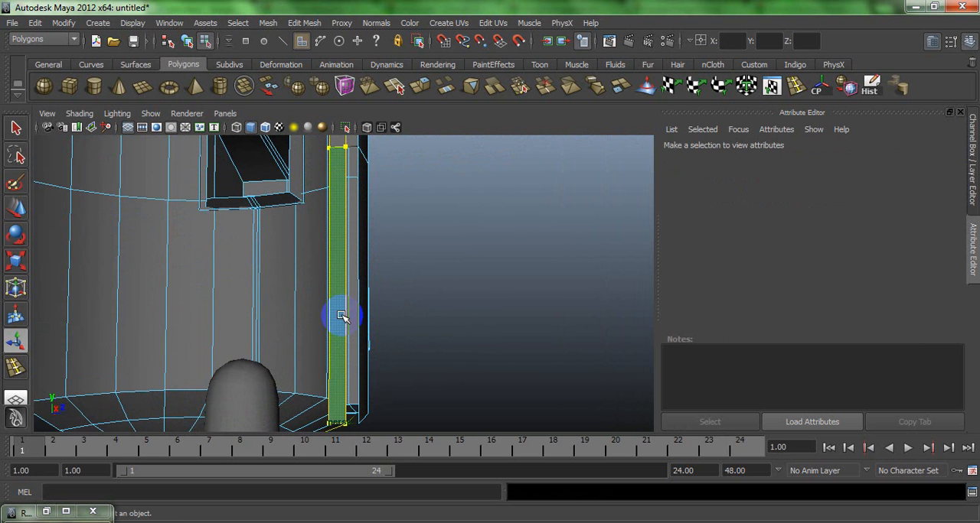
key(Delete)
alt+drag(329, 290, 157, 225)
alt+drag(247, 241, 344, 212)
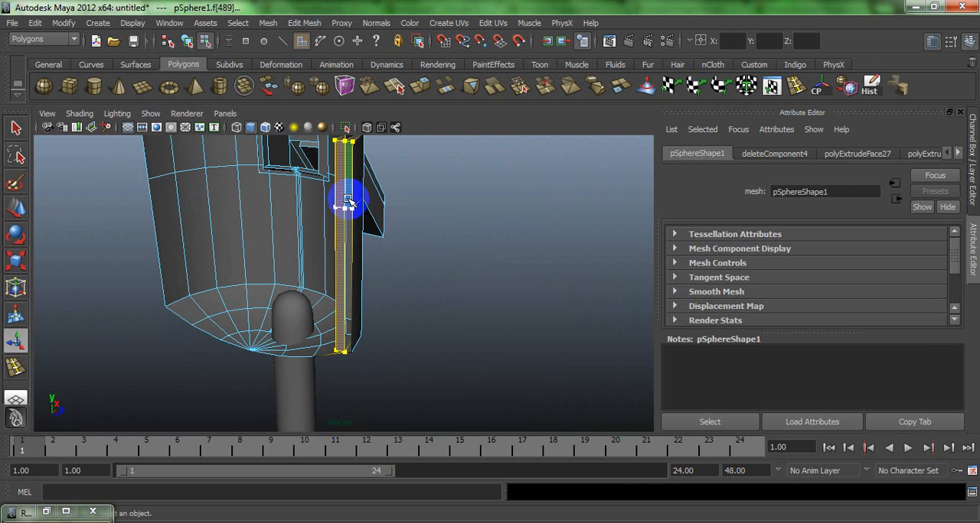
key(Delete)
alt+drag(357, 232, 271, 184)
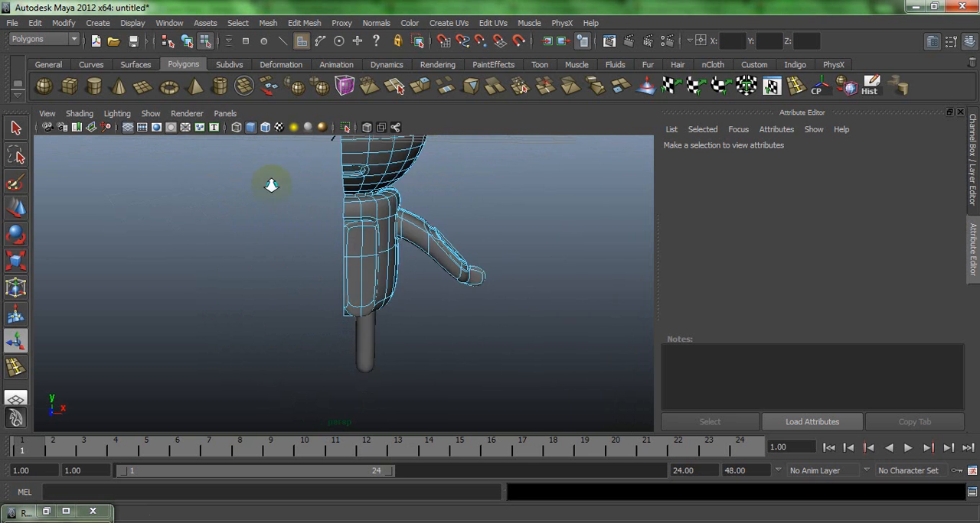
right_drag(366, 174, 435, 146)
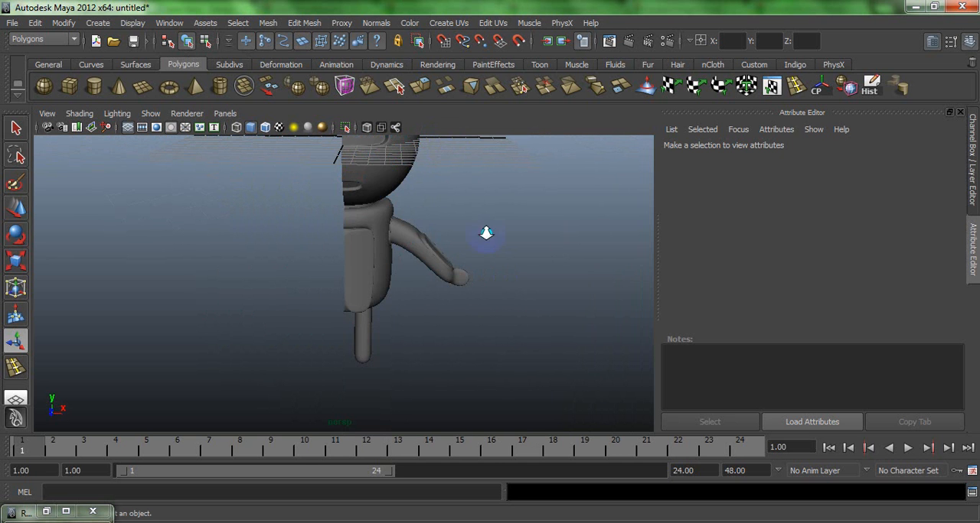
alt+drag(486, 232, 369, 188)
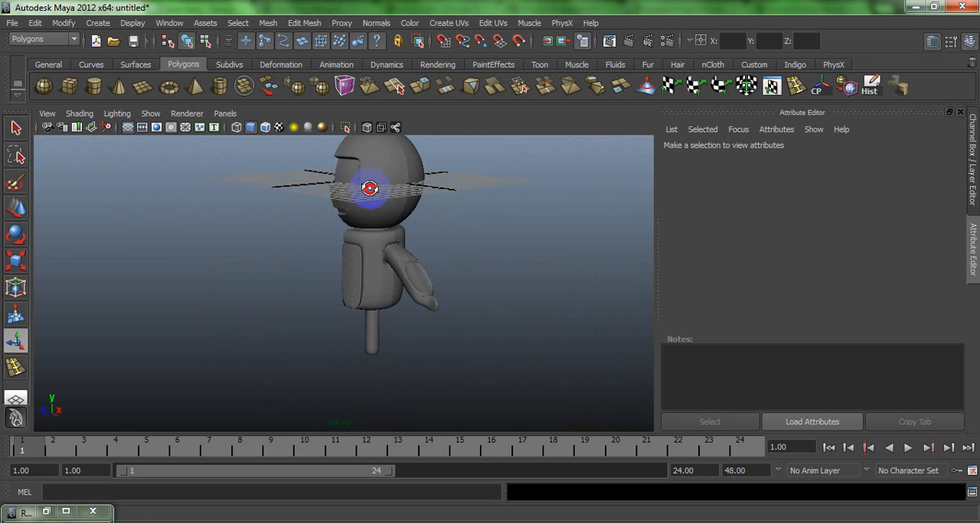
- Turn off smoothing on the half body and insert a horizontal edge loop around the lower torso and front panel
click(353, 264)
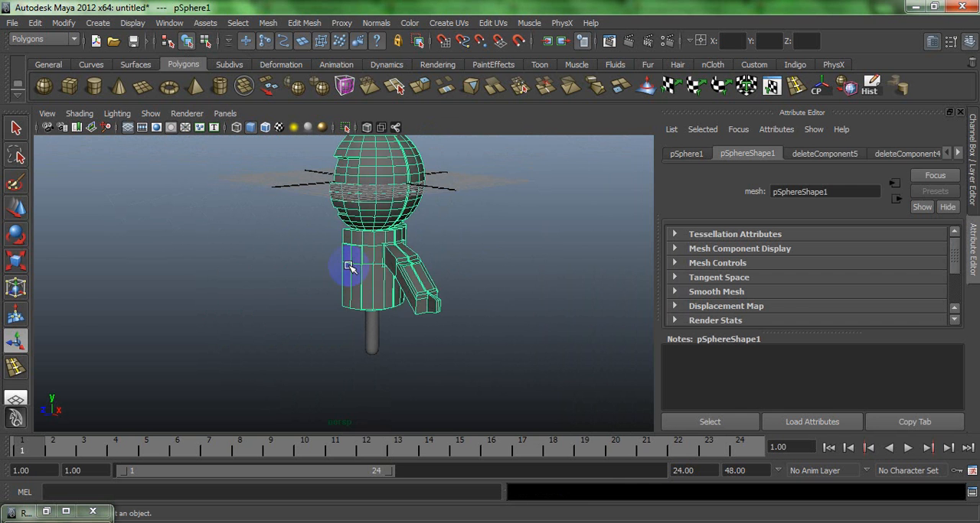
alt+right_drag(348, 266, 368, 346)
alt+drag(367, 346, 524, 316)
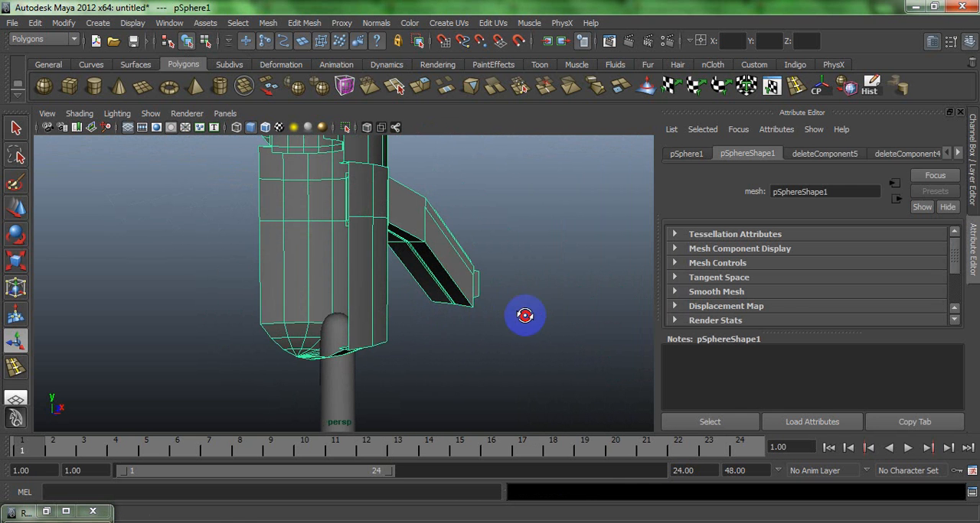
click(771, 87)
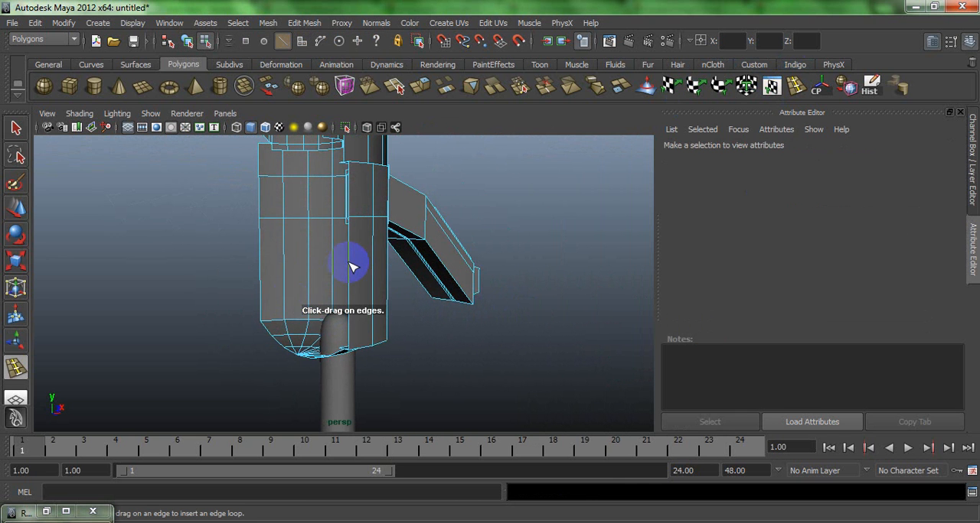
drag(353, 268, 355, 263)
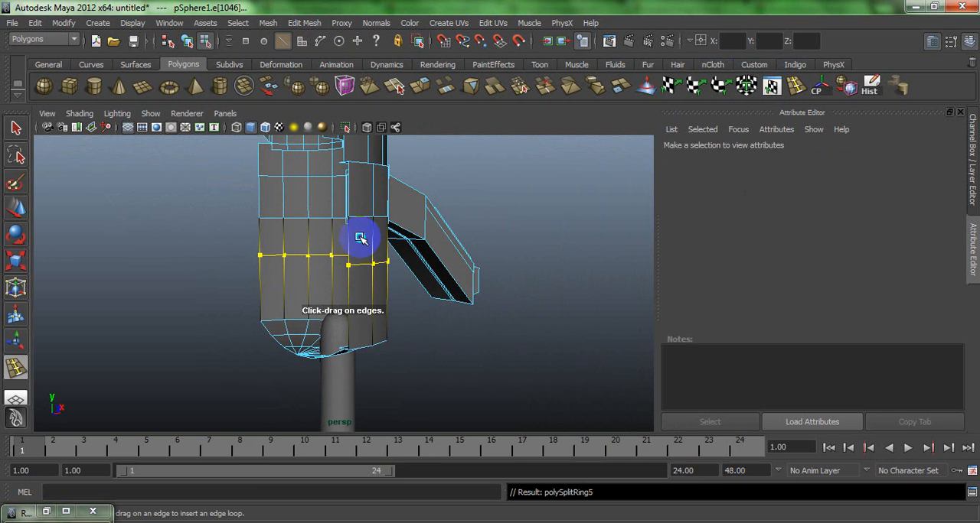
- Extrude the two front-panel faces above the new edge loop twice to form a bordered pocket block, and clear the selection
right_click(361, 240)
key(w)
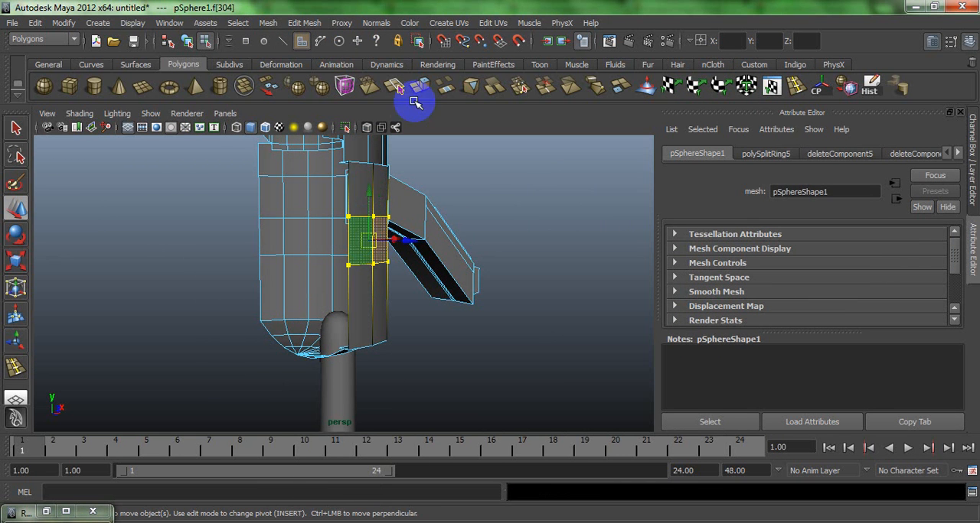
click(423, 91)
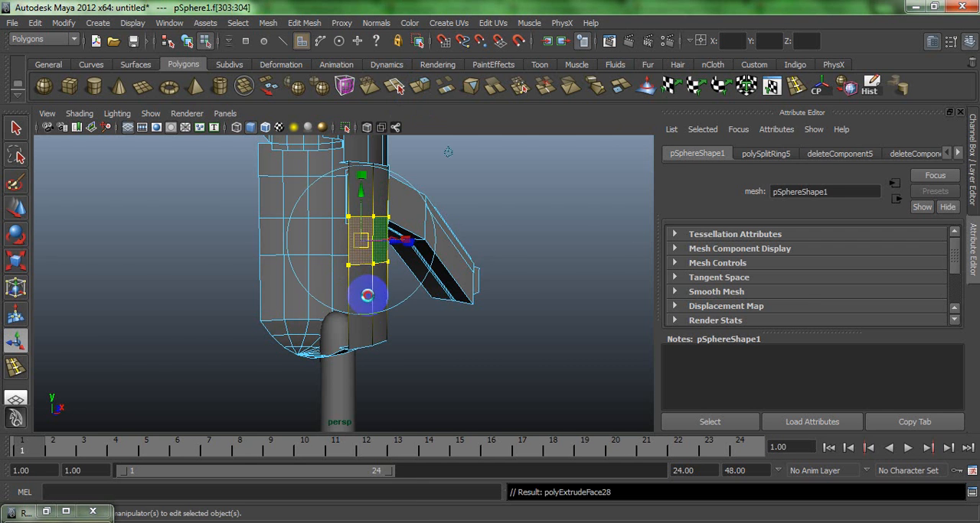
alt+drag(368, 296, 395, 288)
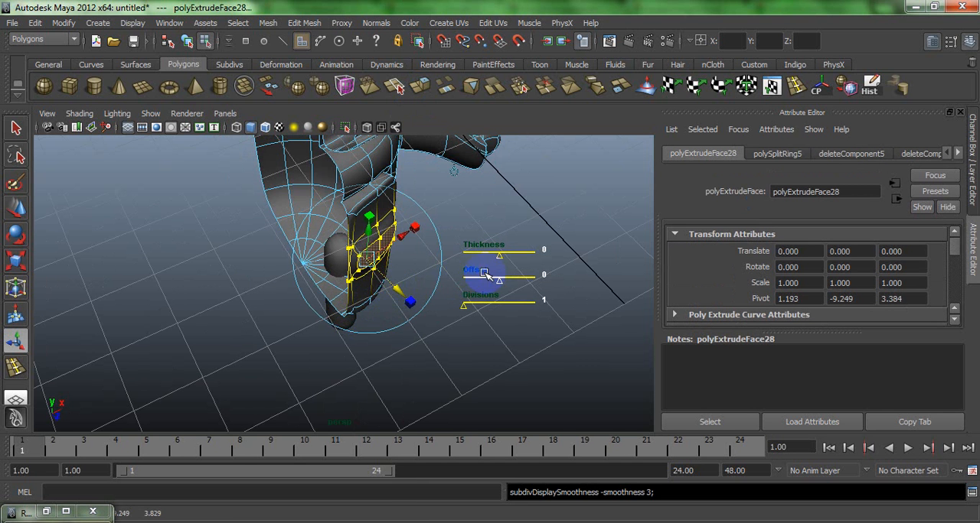
alt+drag(401, 294, 378, 256)
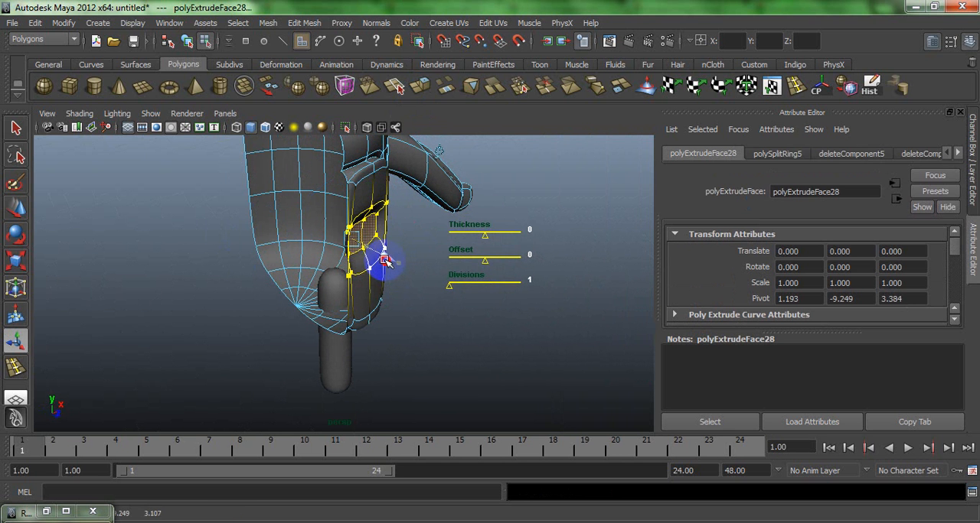
key(g)
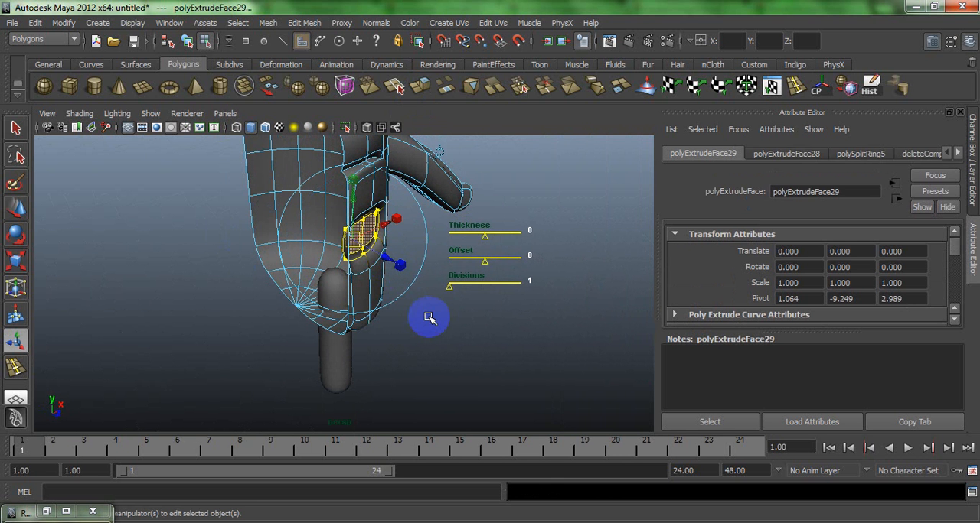
click(431, 316)
- Delete the pocket block's inner side faces along the centre plane with smoothing off, restore smoothing, and return to object mode
alt+drag(436, 309, 480, 288)
key(1)
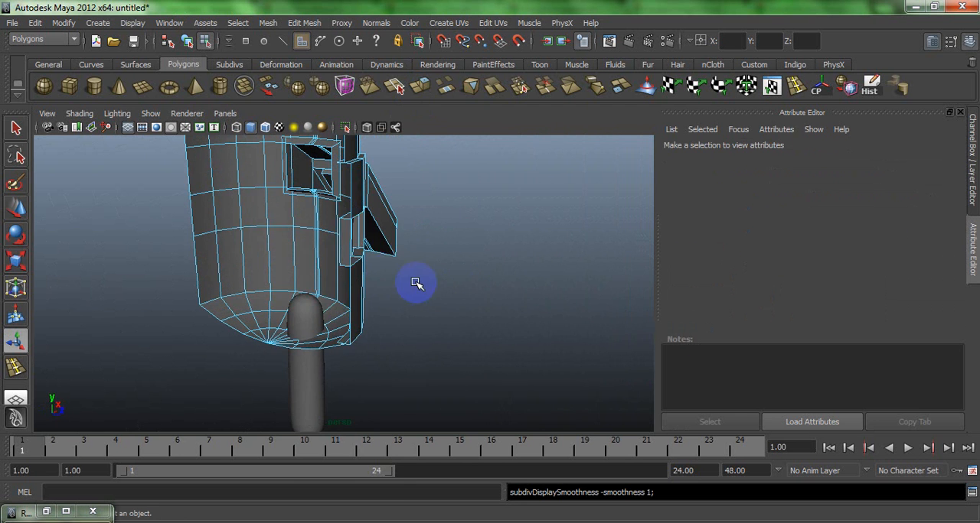
right_click(339, 231)
right_drag(340, 232, 341, 236)
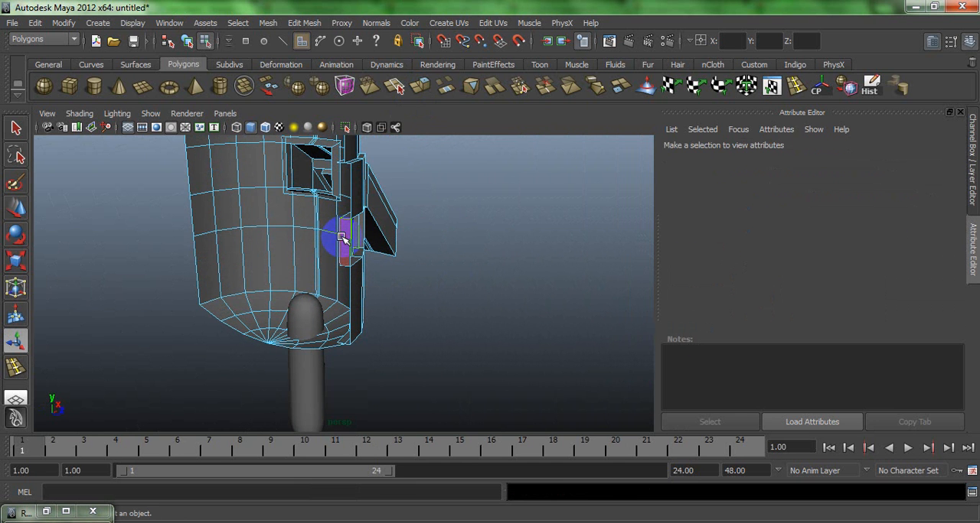
click(341, 237)
key(Delete)
key(3)
alt+drag(357, 243, 264, 225)
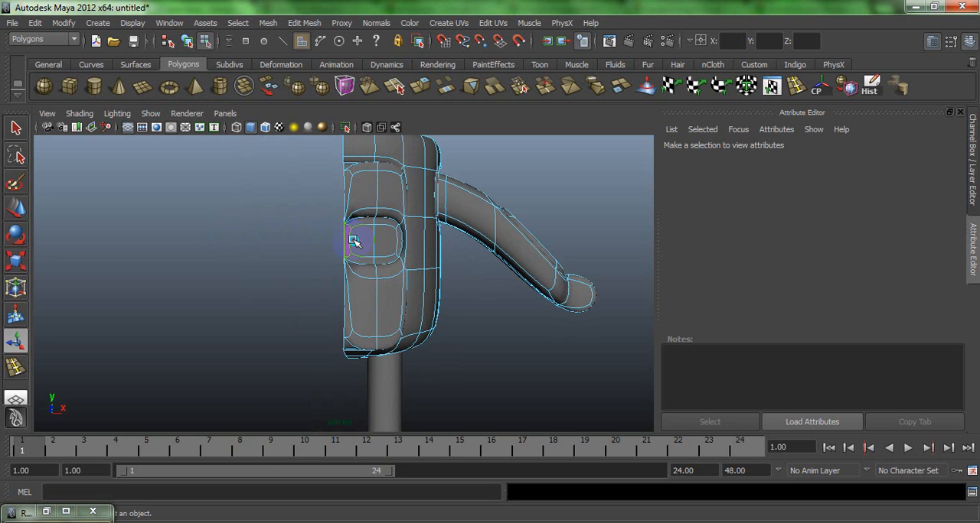
right_drag(380, 230, 402, 219)
alt+drag(302, 238, 556, 268)
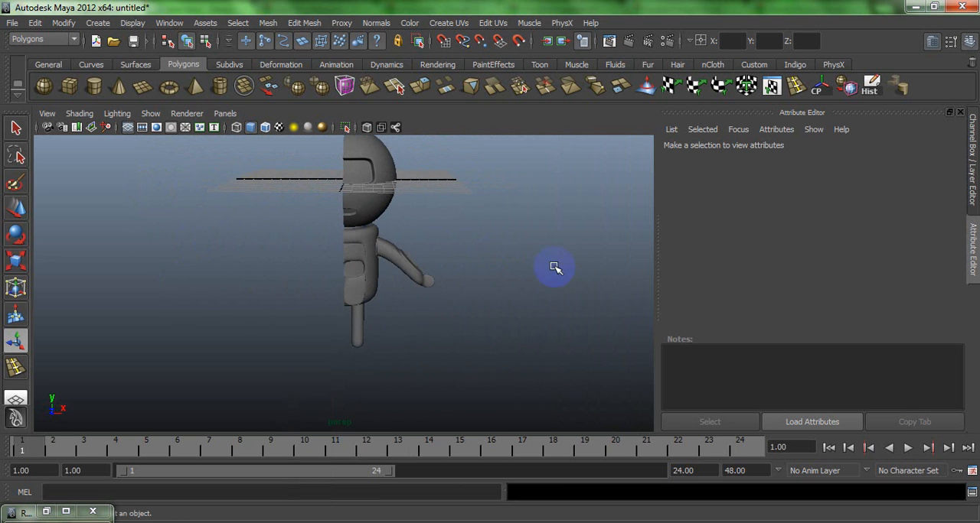
- Select the leg and scale it up so it is thicker and longer below the body
click(355, 334)
key(r)
drag(353, 320, 379, 325)
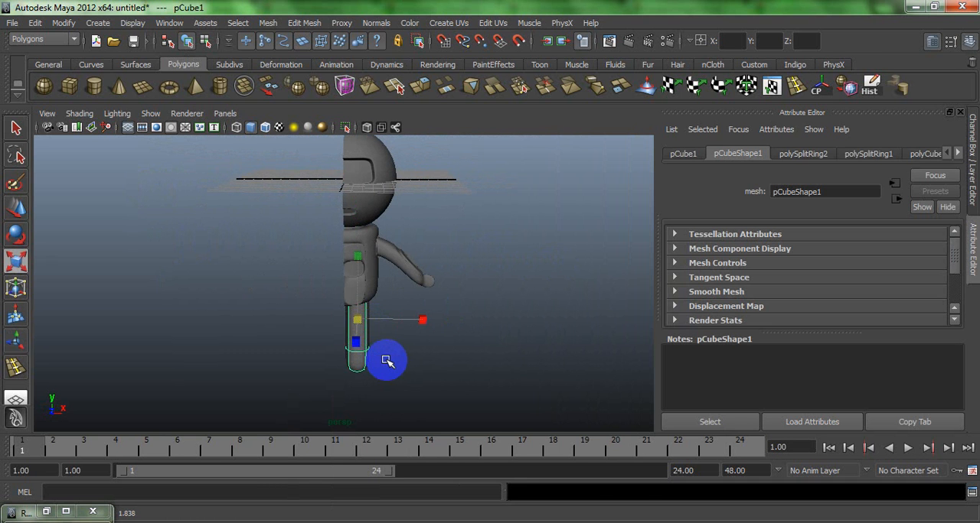
- Turn off the leg's smoothing, insert an edge loop close to its bottom end, turn smoothing back on, and return to object mode
key(1)
click(796, 87)
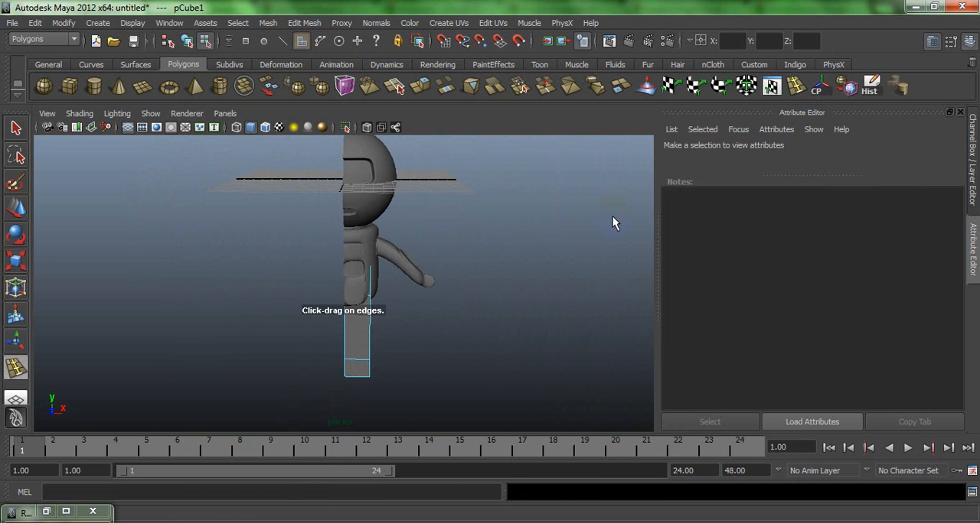
click(371, 389)
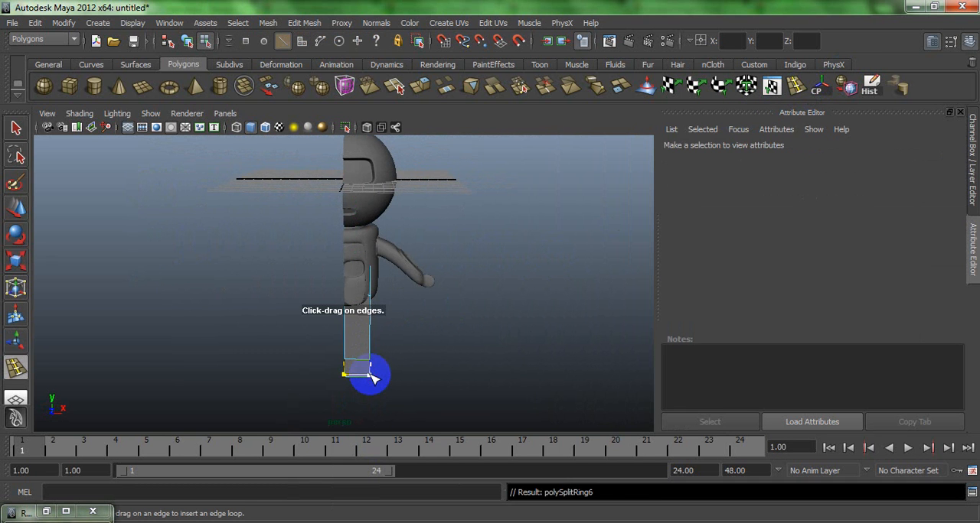
key(3)
key(w)
right_drag(394, 371, 412, 257)
click(383, 301)
alt+drag(387, 315, 359, 230)
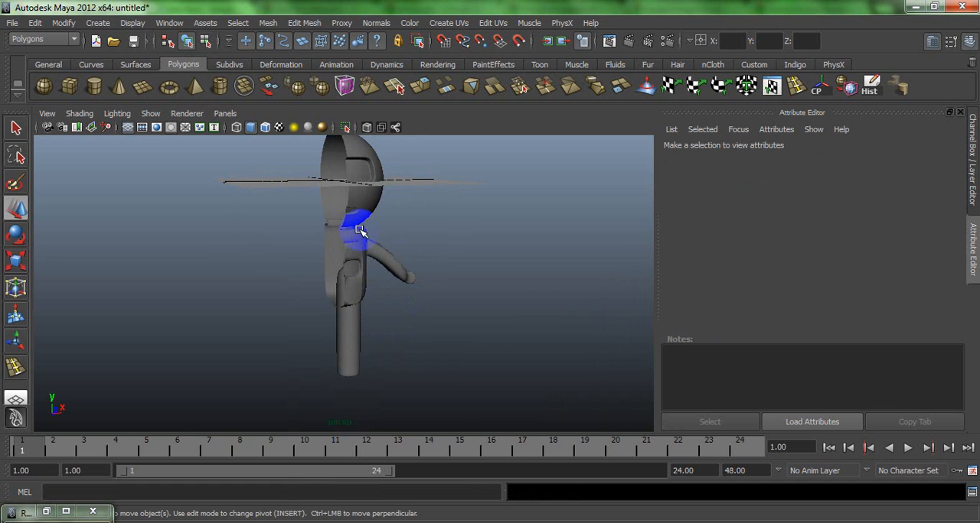
- Try to mirror the half body's geometry to the other side, and inspect the result with the selection cleared
click(368, 166)
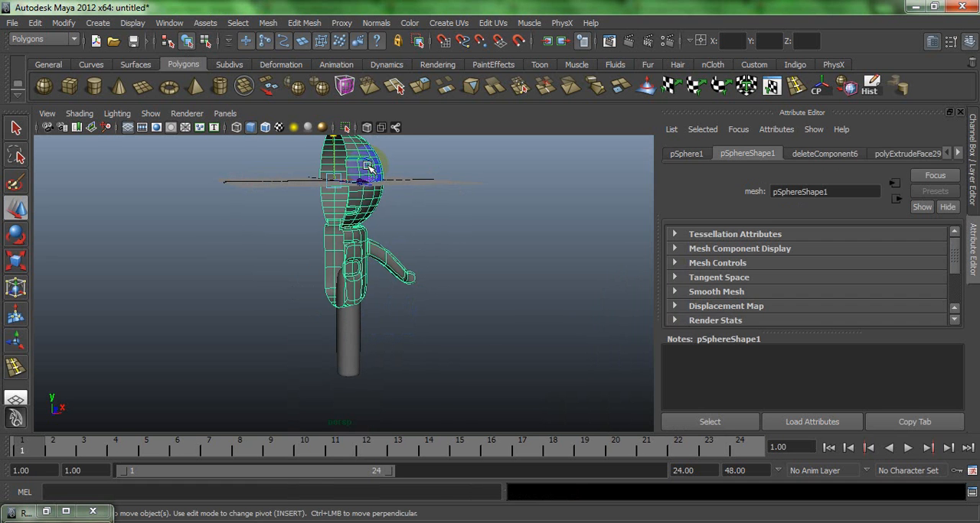
click(304, 23)
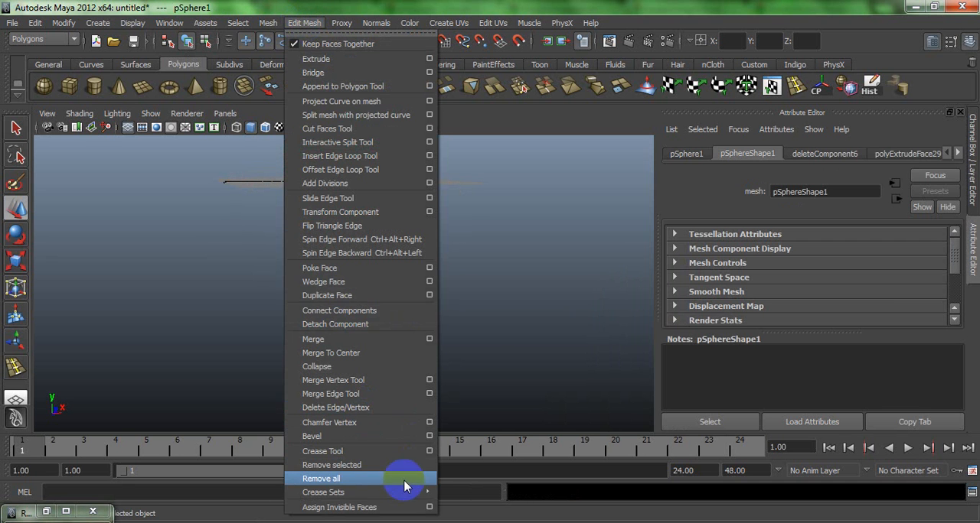
click(271, 29)
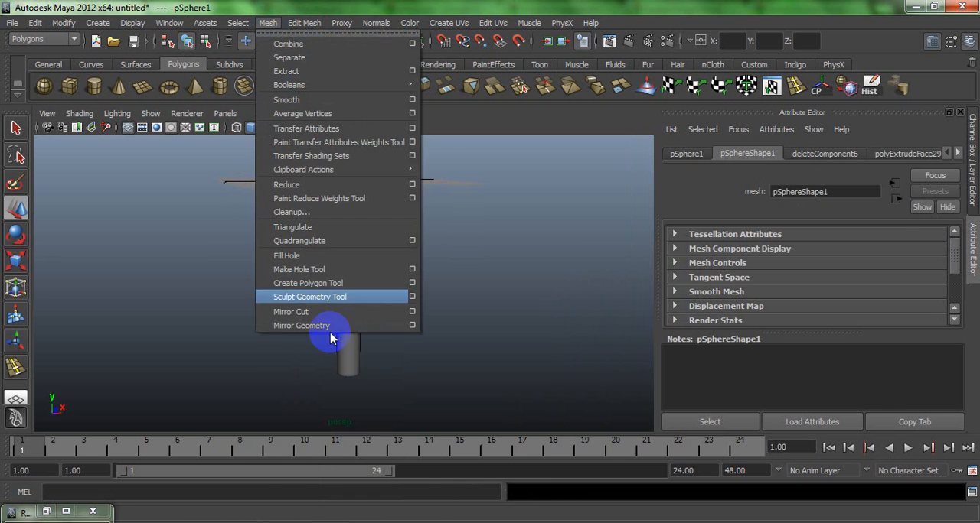
click(407, 331)
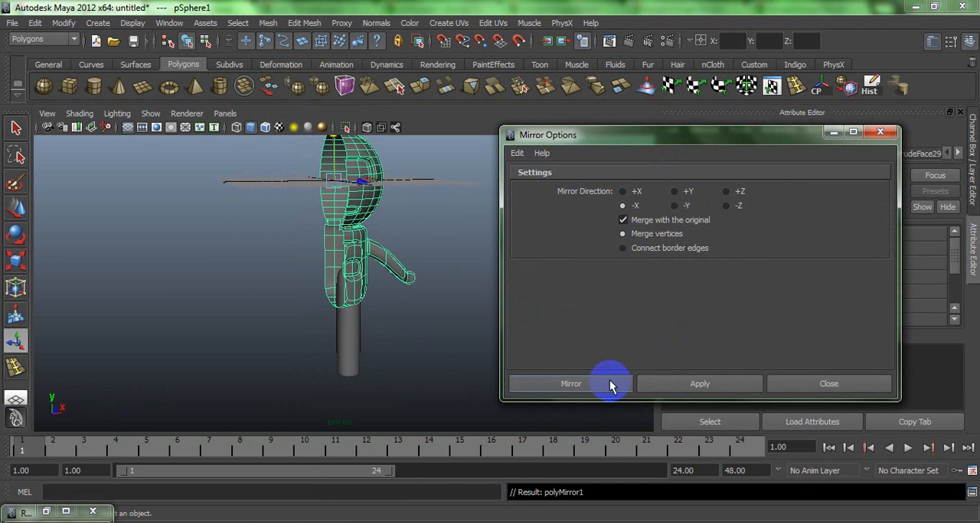
click(461, 344)
alt+drag(446, 344, 394, 352)
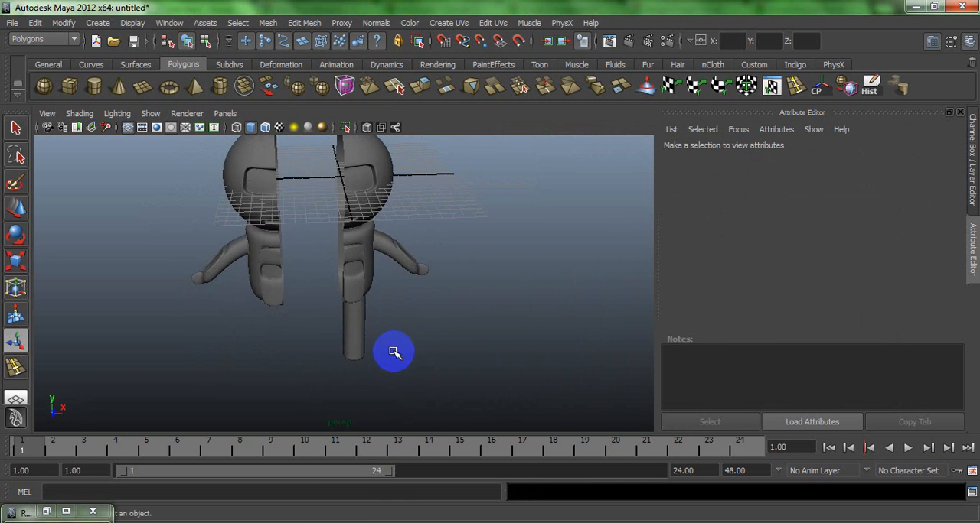
- Undo the mirroring of the half body
key(ctrl+z)
key(ctrl+z)
key(ctrl+z)
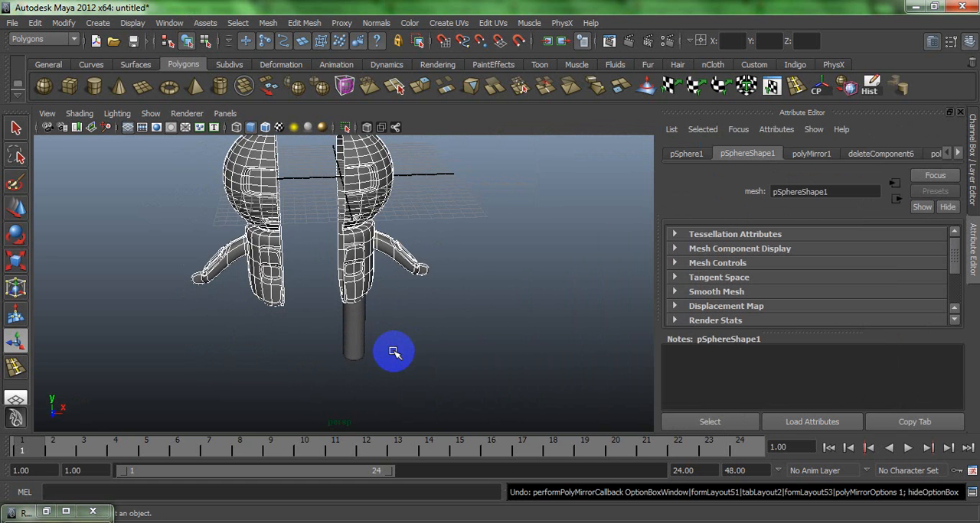
- Try to mirror the half body and leg together in the front view, using direction -X, Merge with the original and Merge vertices
click(350, 331)
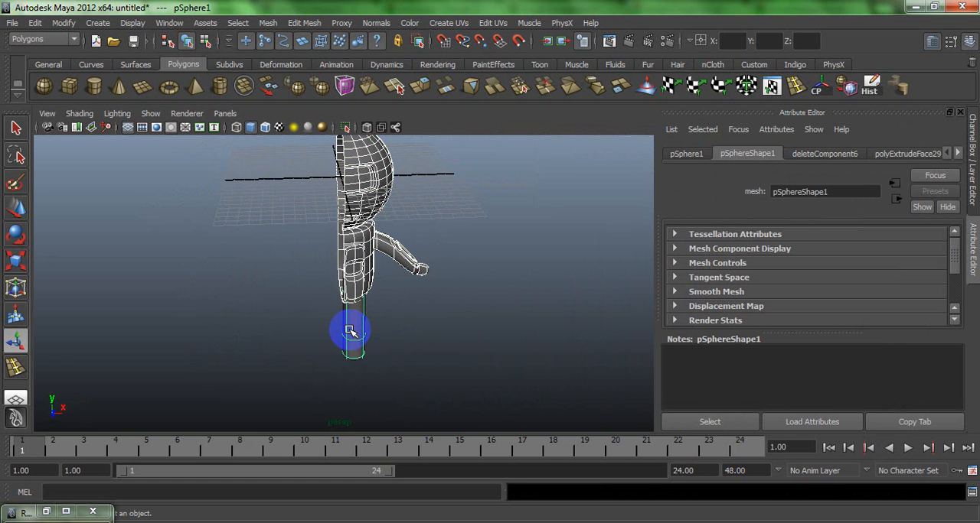
key(space)
key(space)
key(w)
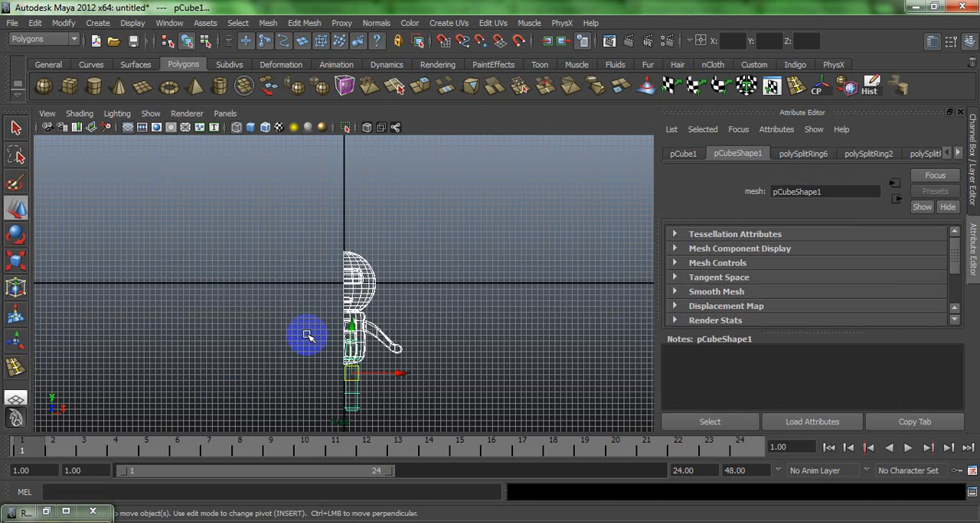
alt+right_drag(307, 335, 377, 339)
drag(371, 359, 372, 359)
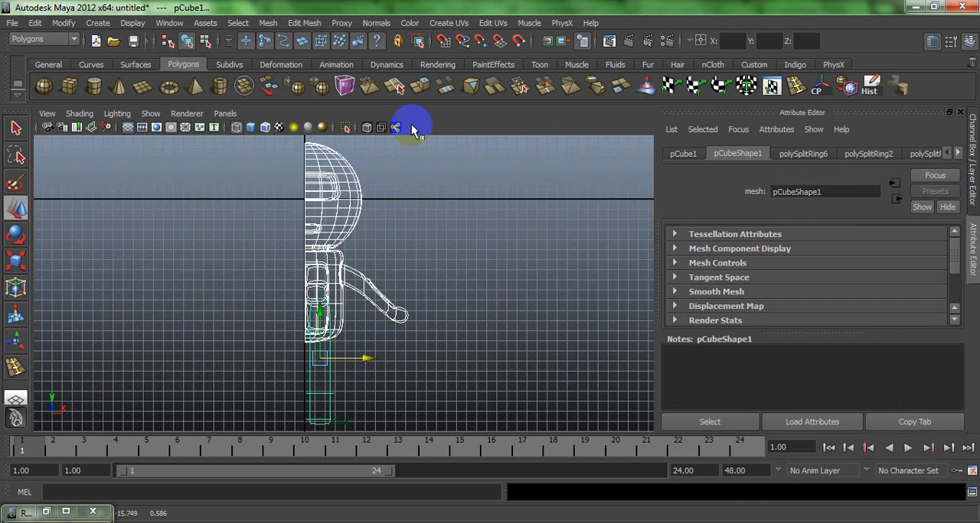
click(268, 23)
click(411, 325)
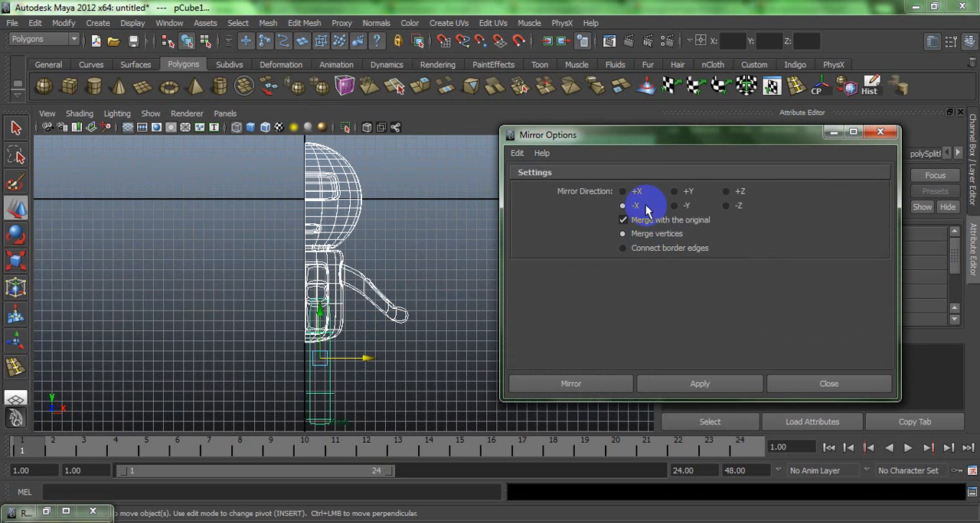
click(580, 383)
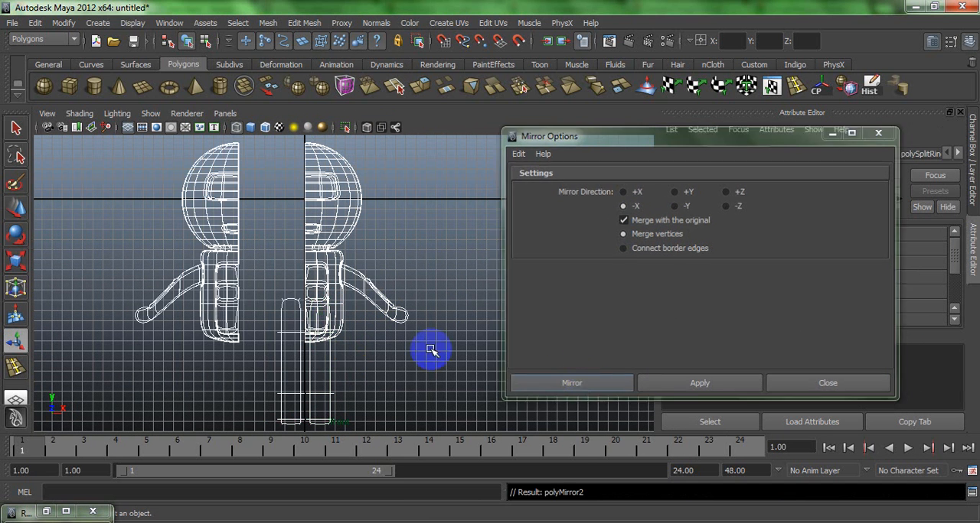
- Check the mirrored leg, and undo the mirroring of the body and leg
click(291, 305)
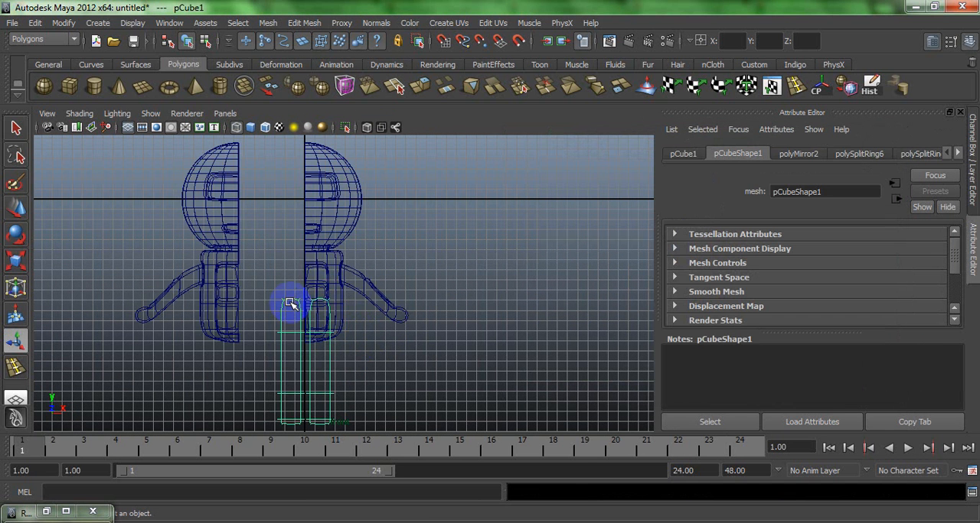
key(ctrl+z)
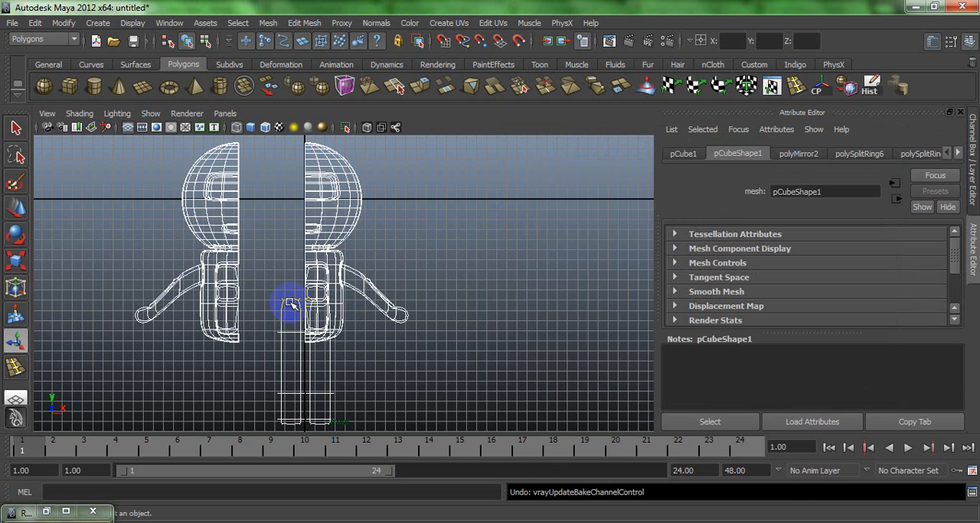
key(ctrl+z)
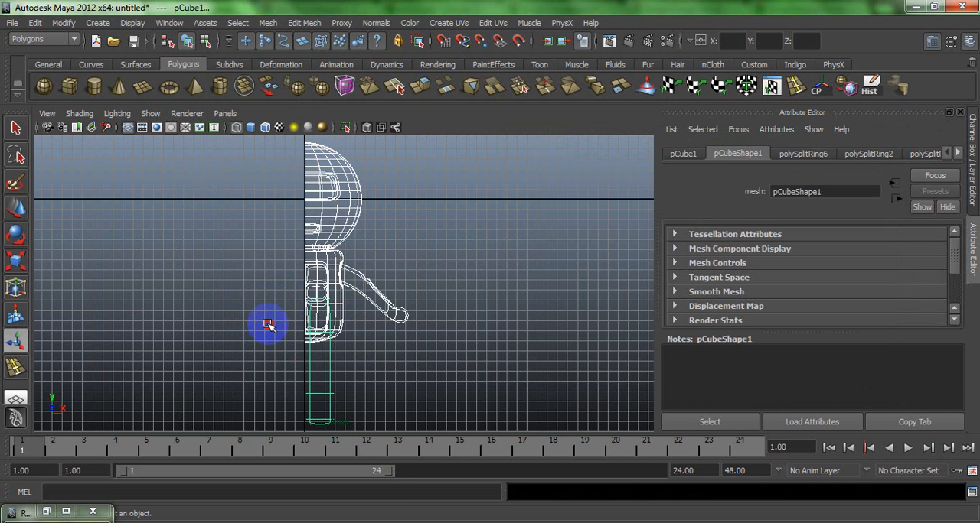
- Try to mirror only the half body in -X, merged with the original by connecting border edges, and undo it
click(267, 324)
click(268, 42)
click(268, 22)
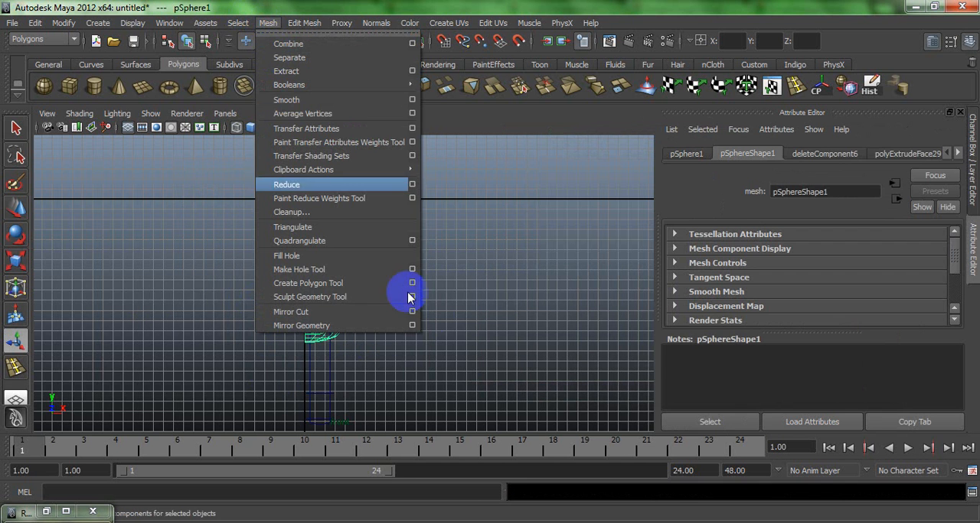
click(413, 326)
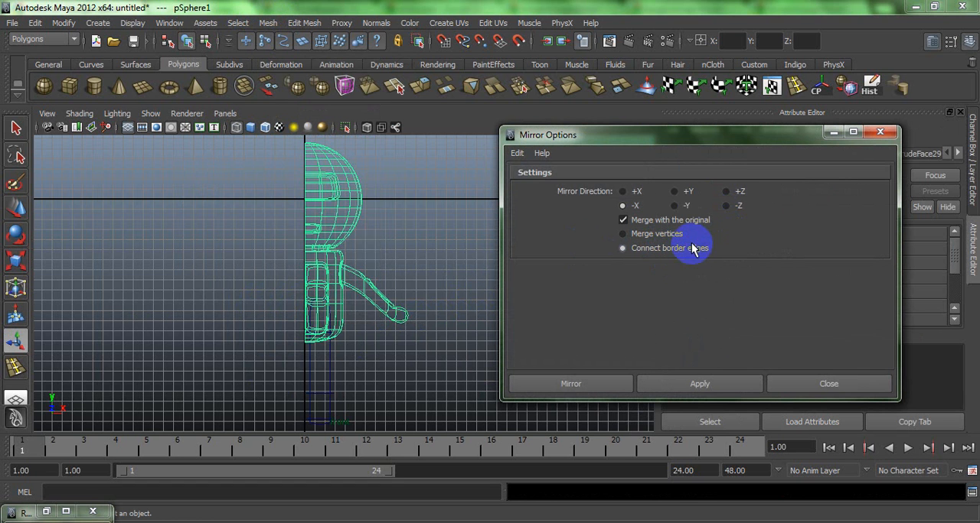
click(638, 235)
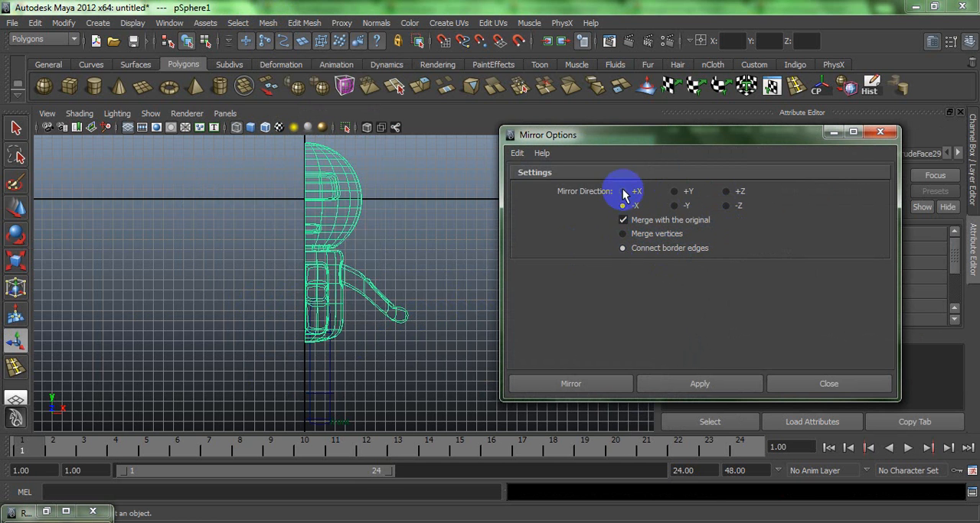
click(579, 385)
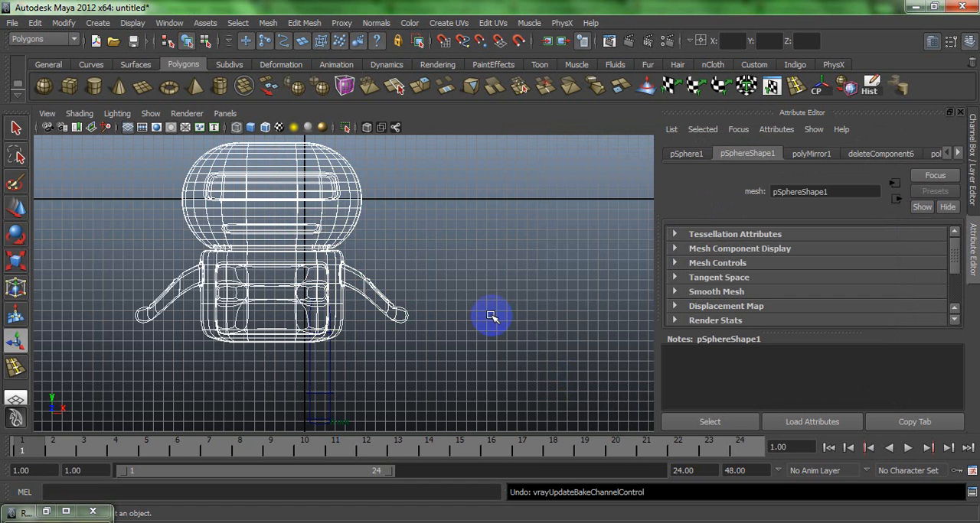
key(ctrl+z)
key(ctrl+z)
- Move the half body along X away from the centre line and the leg, and freeze its transformations
key(w)
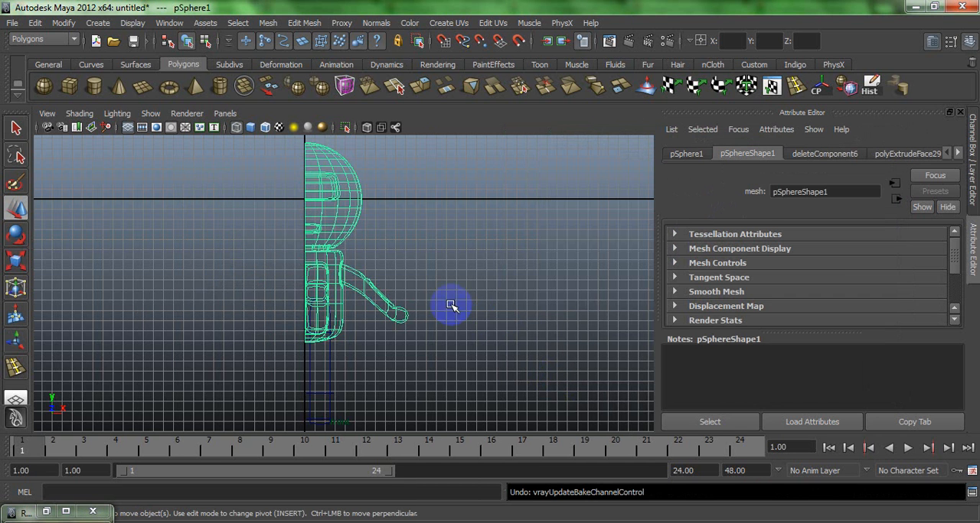
drag(349, 203, 396, 203)
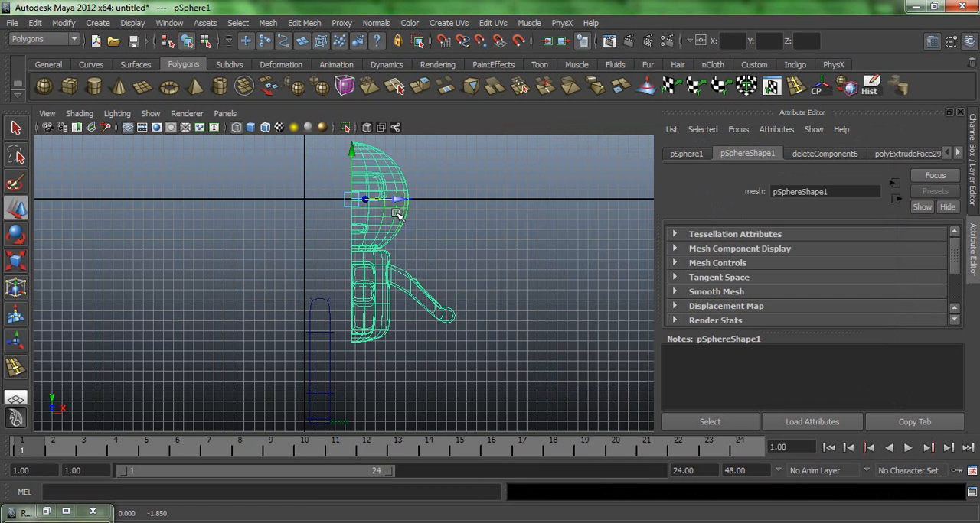
click(63, 24)
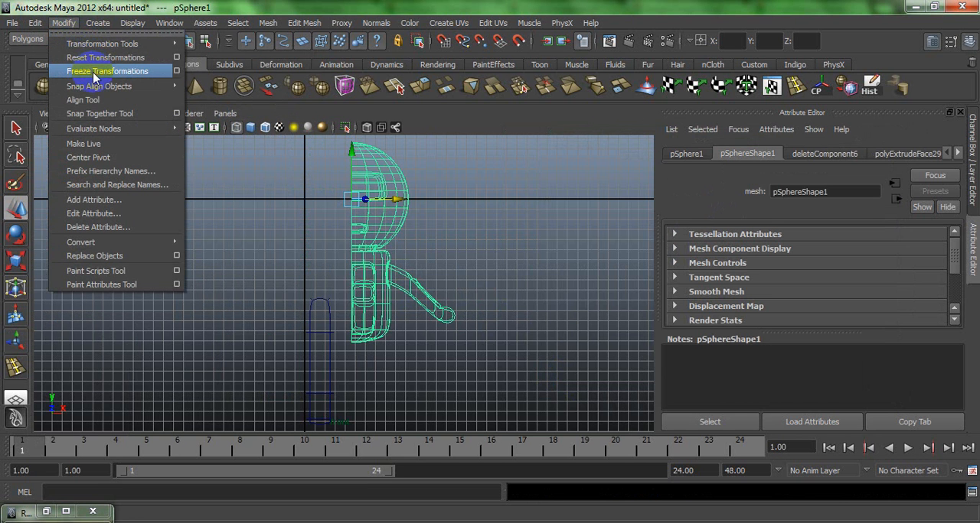
click(95, 72)
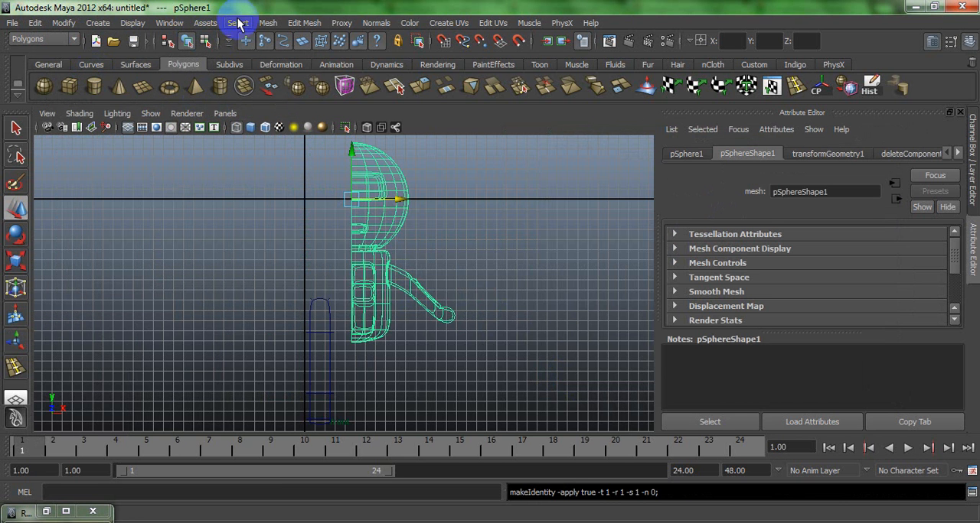
- Mirror the half body in direction -X, using Merge with the original and Connect border edges
click(266, 23)
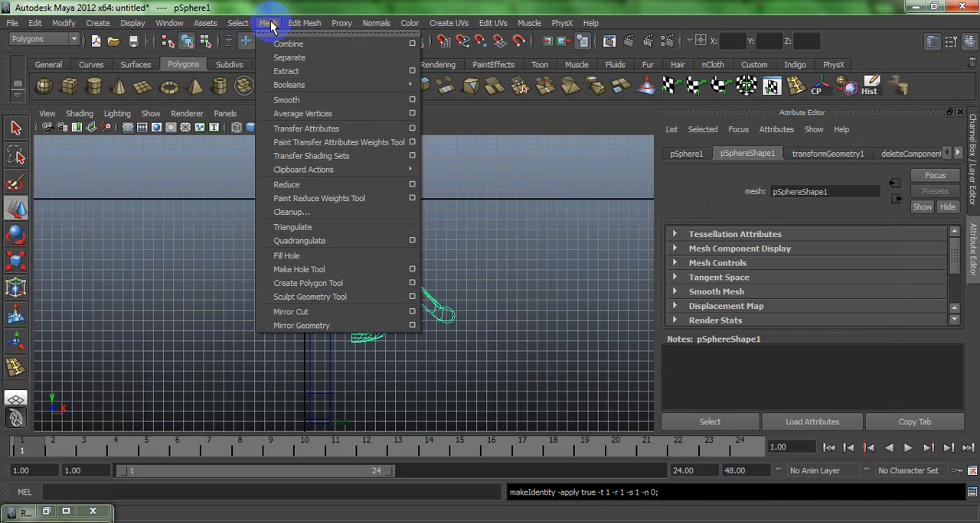
click(413, 326)
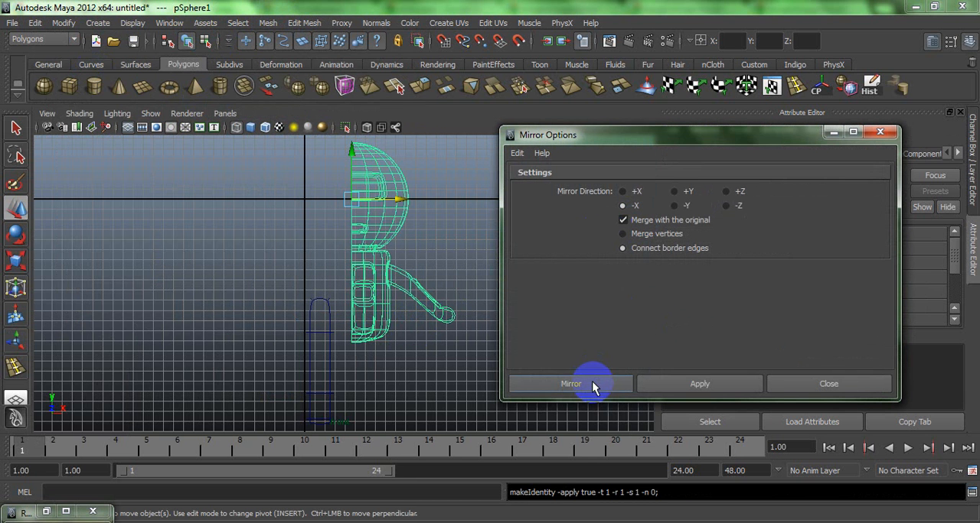
click(592, 384)
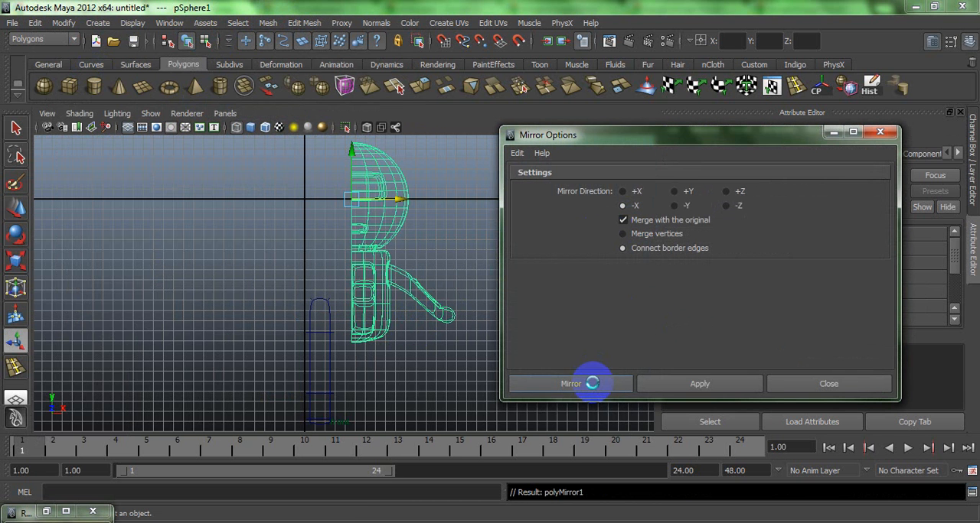
click(450, 244)
click(380, 213)
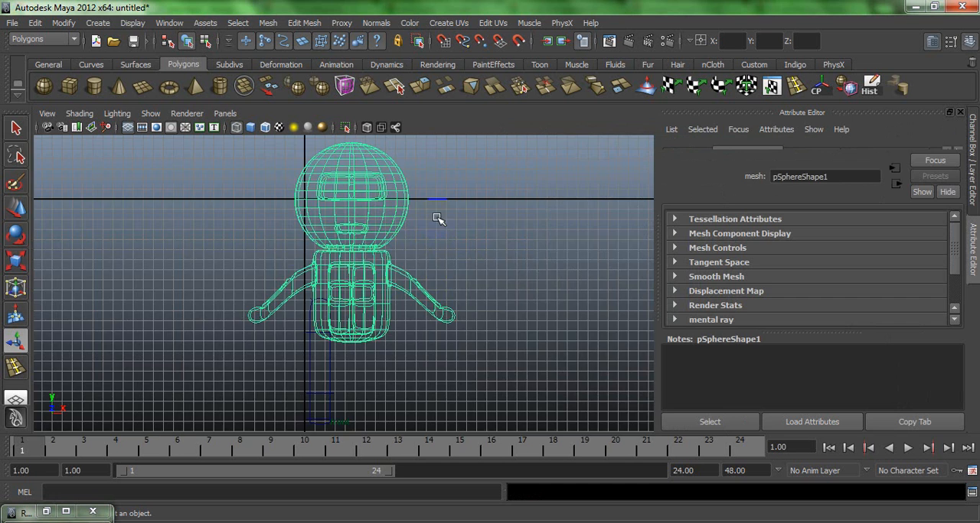
- Inspect the mirrored body in the perspective view and turn off its smooth preview
key(space)
key(space)
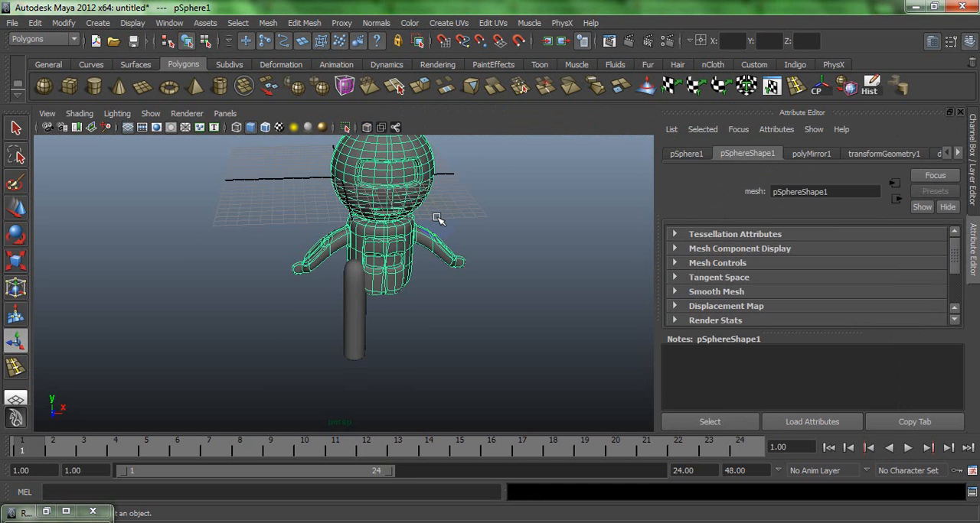
click(481, 234)
alt+drag(455, 219, 414, 286)
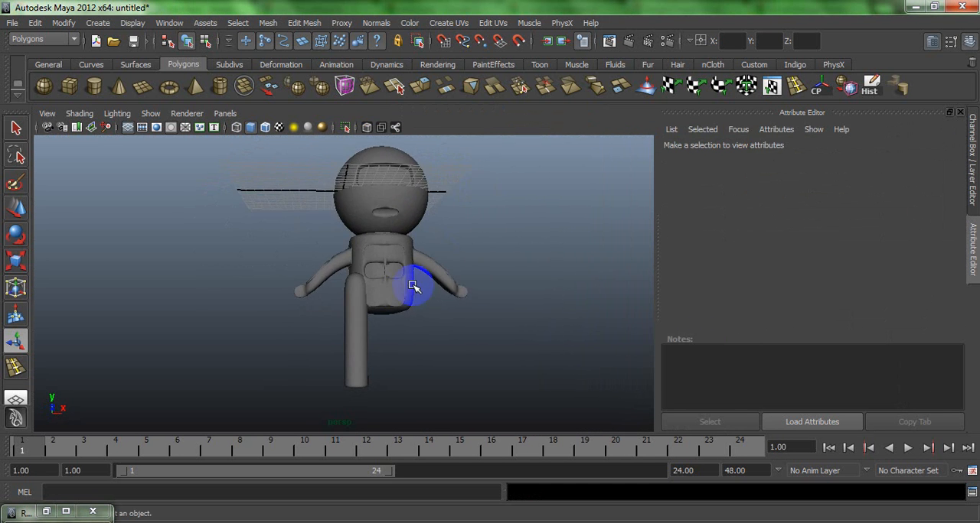
click(392, 258)
scroll(411, 302, up, 4)
key(1)
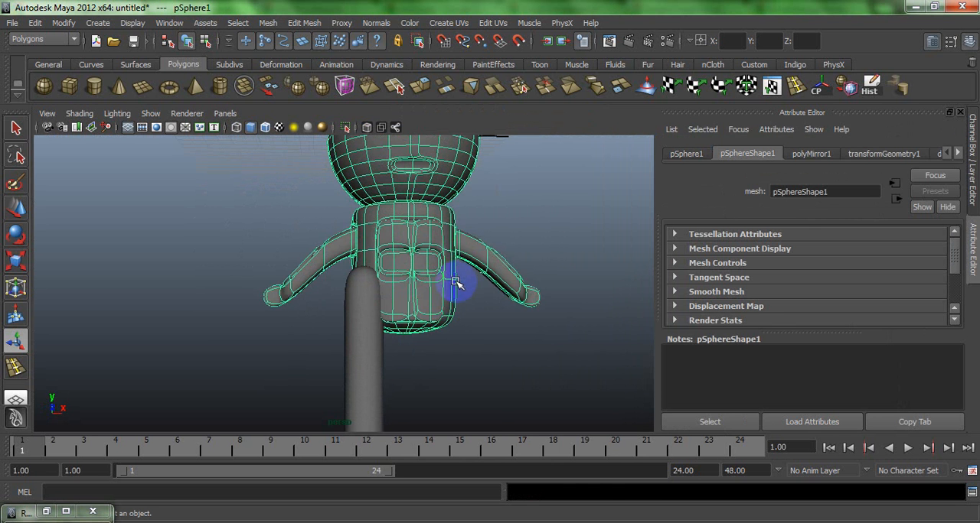
- Delete the two narrow faces at the centre seam between the front panels, and turn the body's smooth preview back on
right_drag(437, 260, 435, 291)
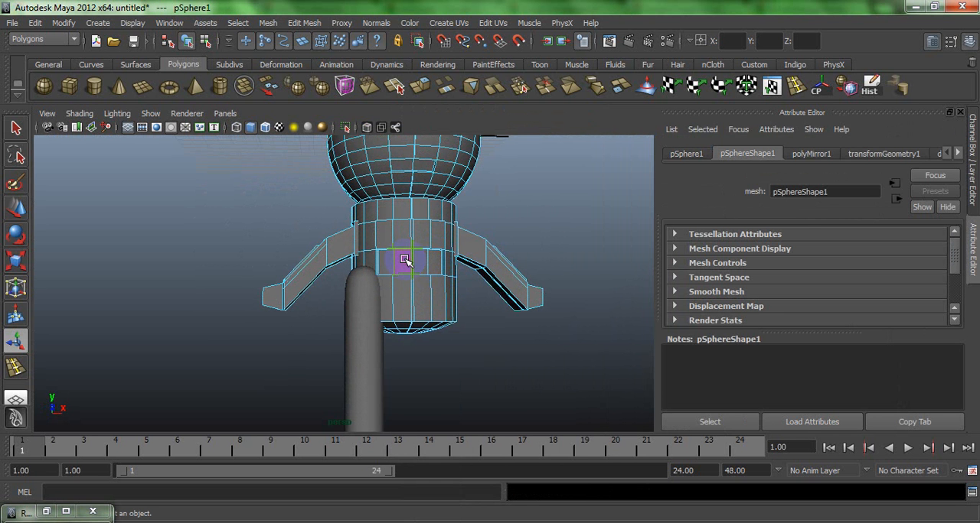
click(404, 261)
key(f)
alt+drag(428, 255, 368, 265)
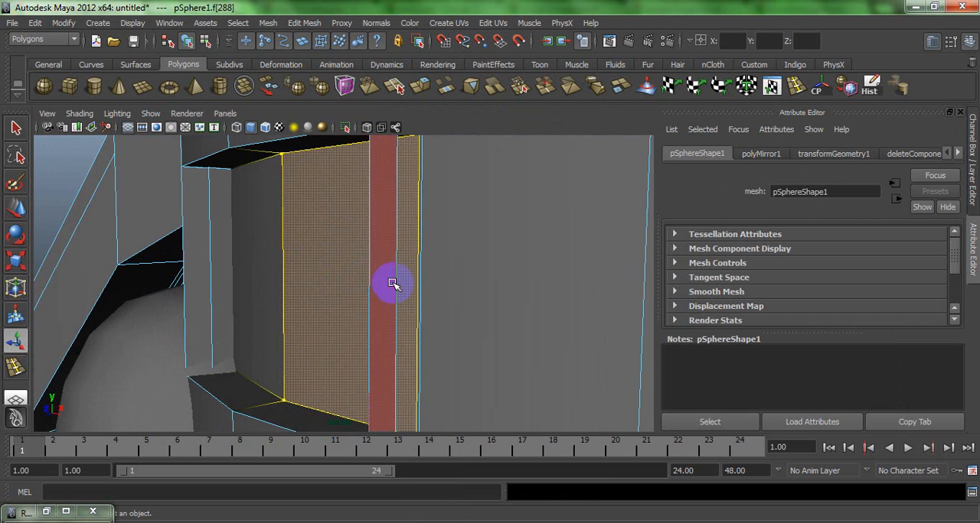
click(393, 284)
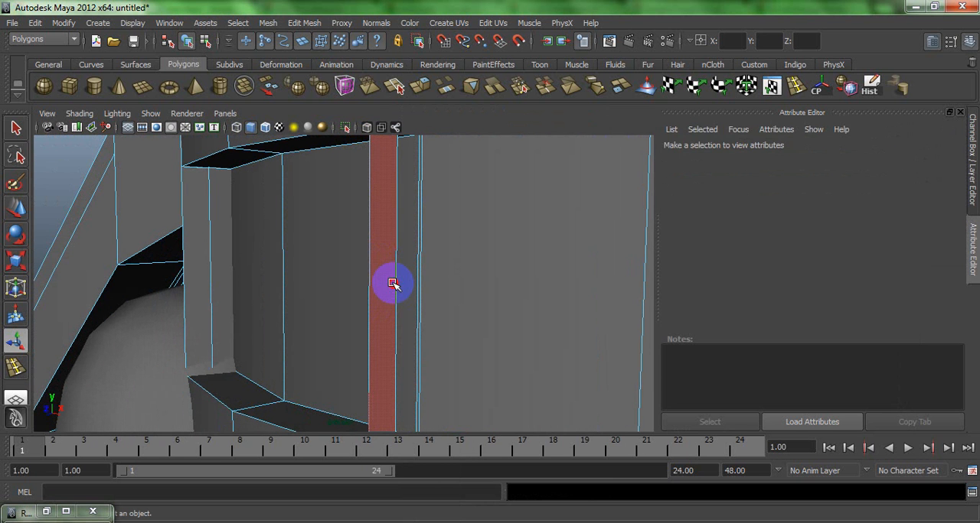
click(393, 283)
alt+right_drag(386, 273, 365, 237)
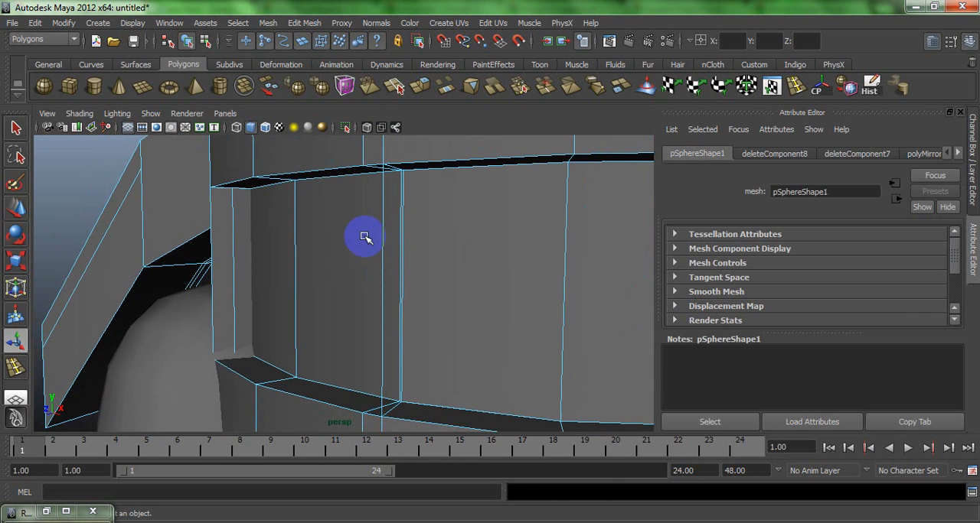
key(3)
alt+drag(365, 238, 310, 242)
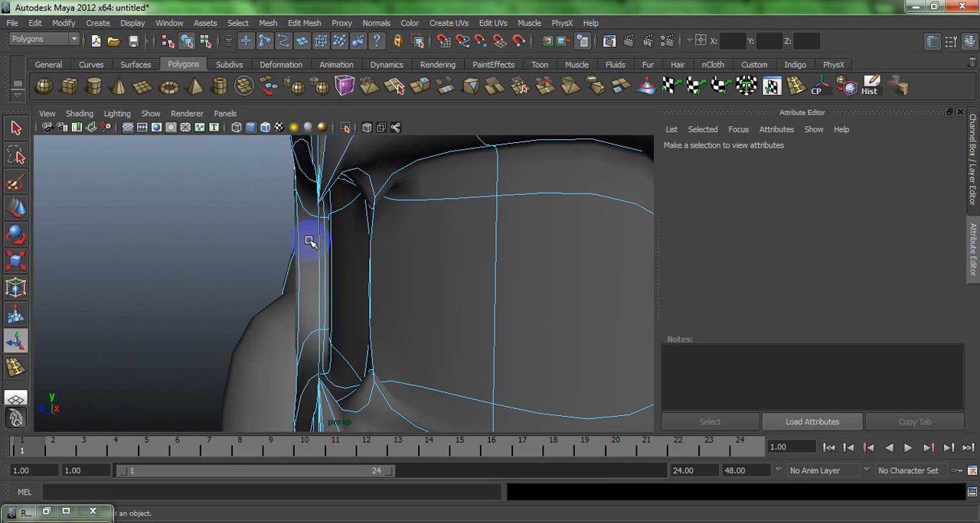
- Try to delete the leftover vertical border edge at the centre seam, directly and with Delete Edge/Vertex
right_drag(321, 265, 313, 258)
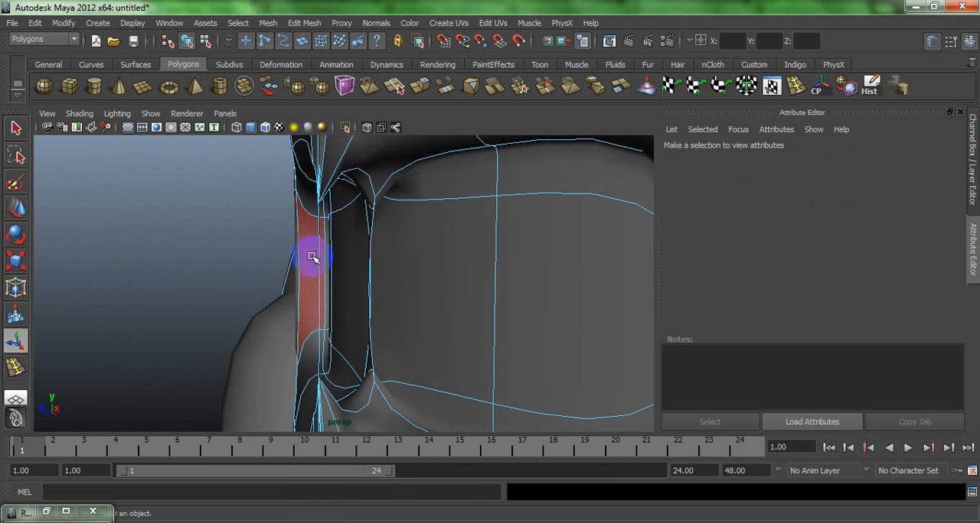
key(Delete)
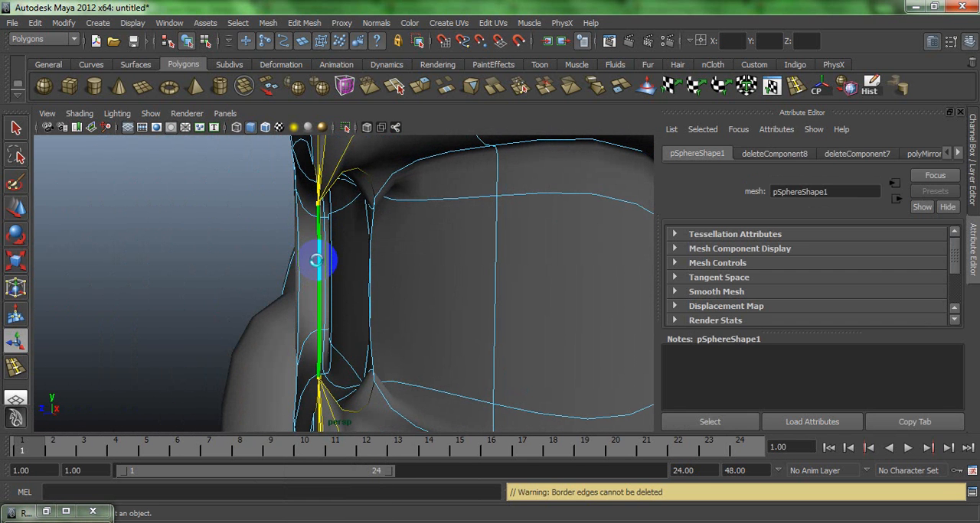
key(Delete)
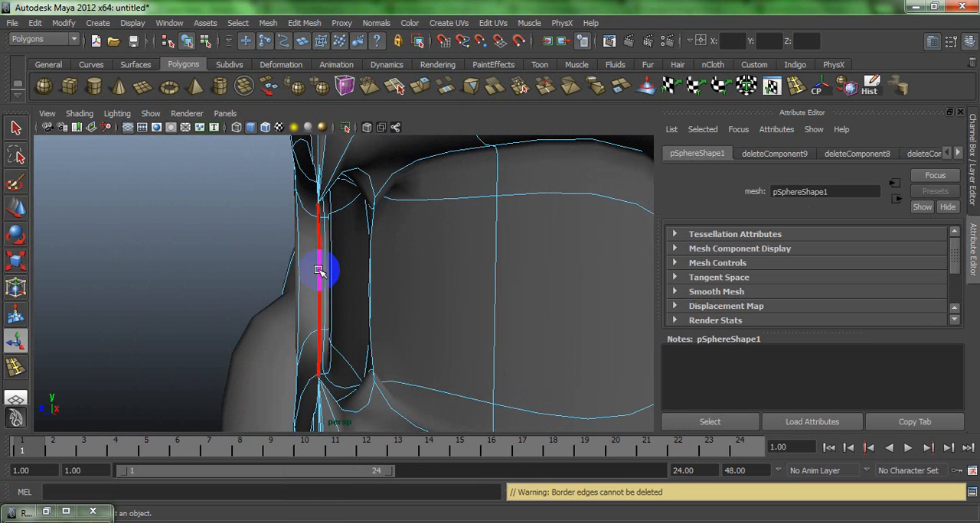
click(319, 269)
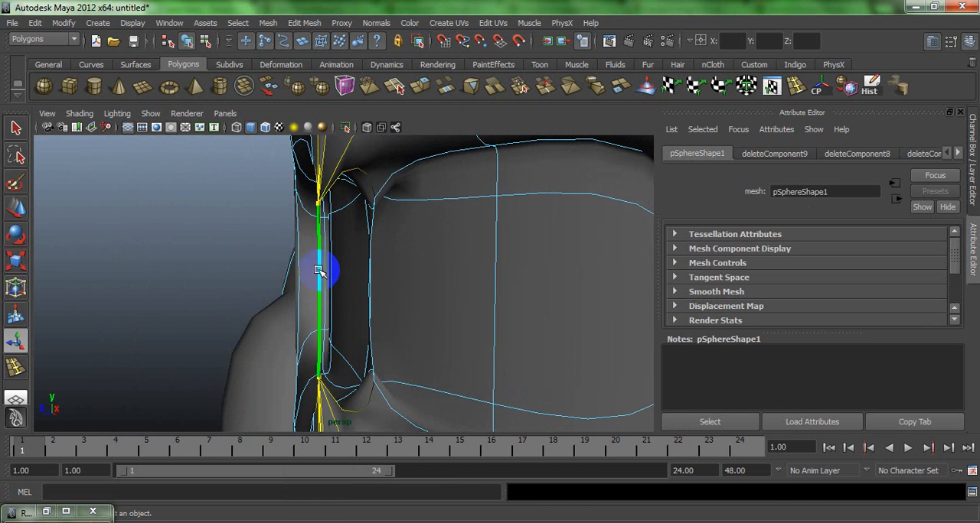
click(304, 23)
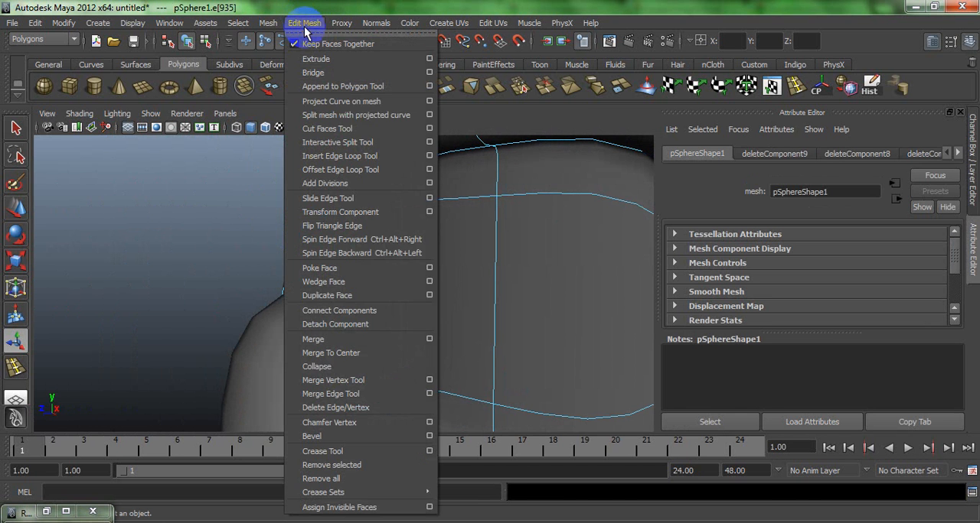
click(406, 408)
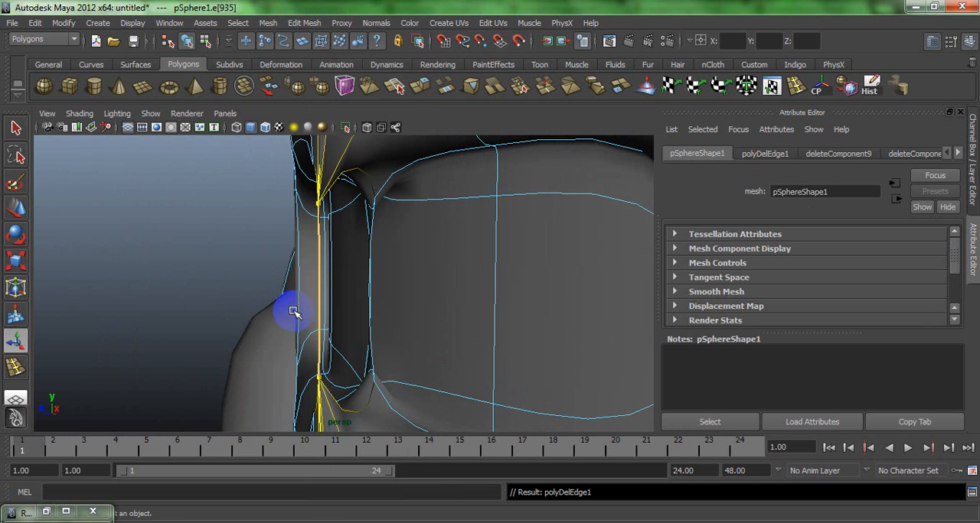
click(303, 23)
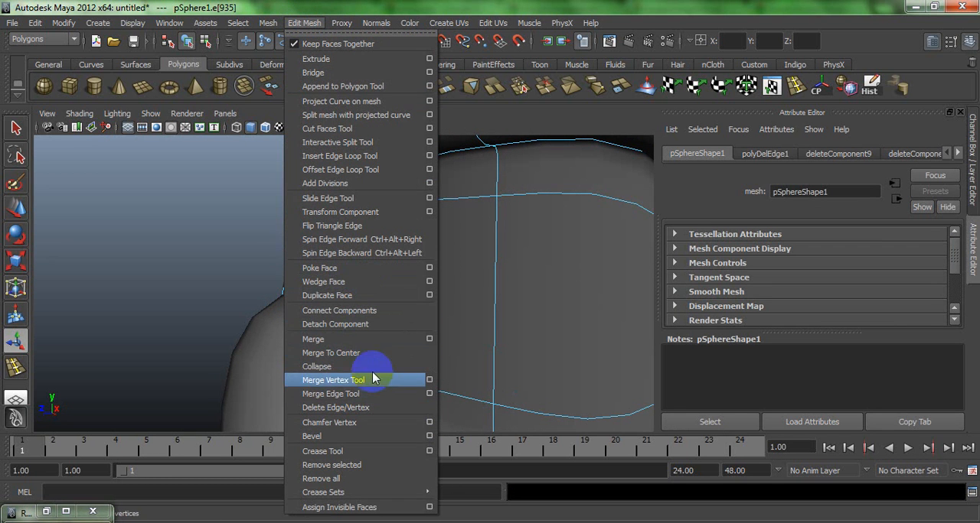
click(375, 407)
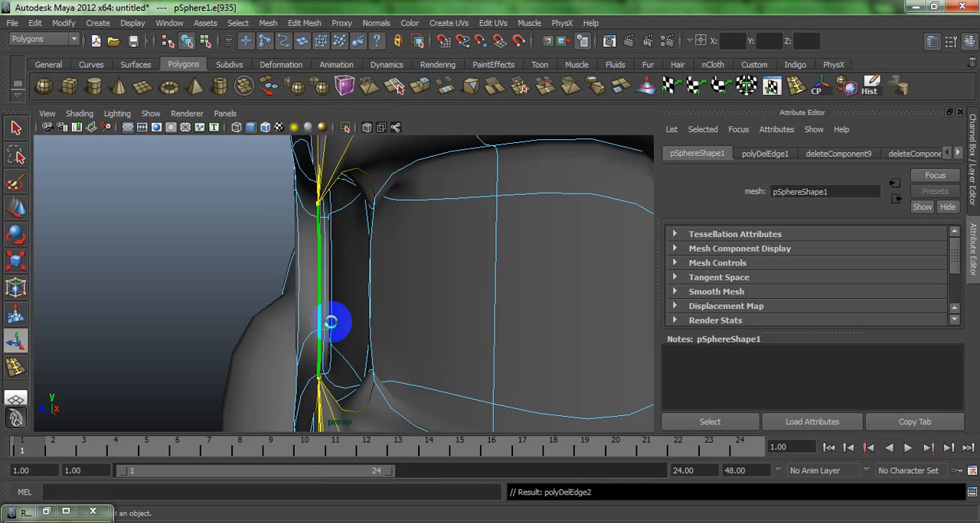
- Start the Merge Edge Tool on the body and pick the first vertical border edge beside the gap at the centre seam
alt+drag(320, 313, 233, 295)
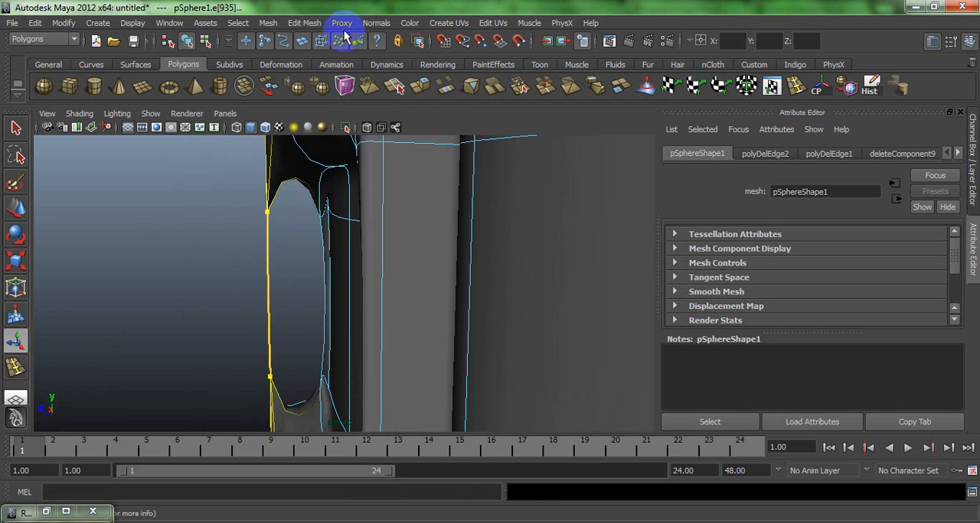
click(304, 23)
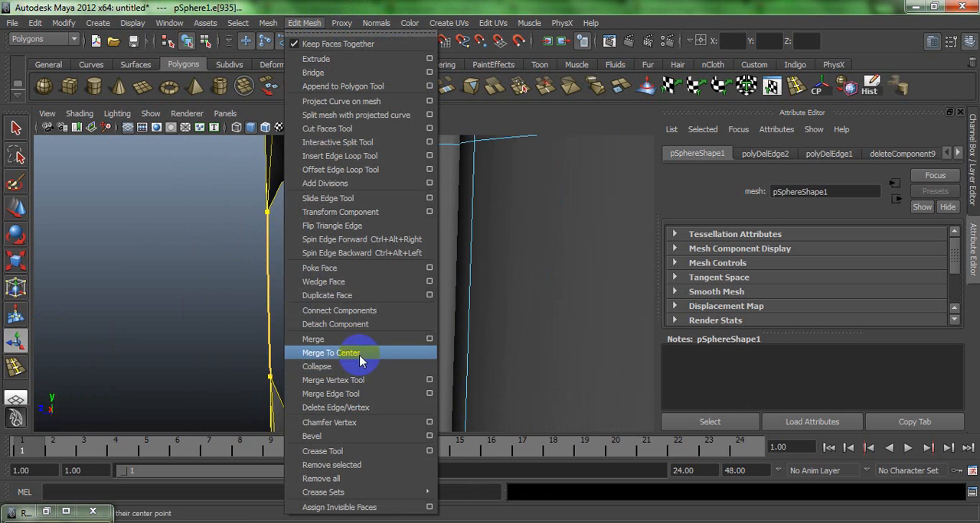
click(361, 393)
key(ctrl+z)
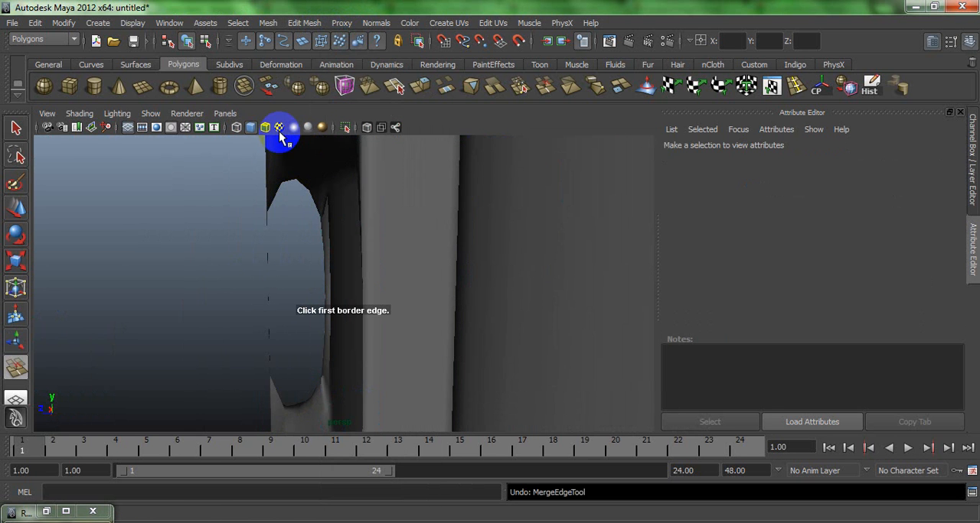
click(275, 285)
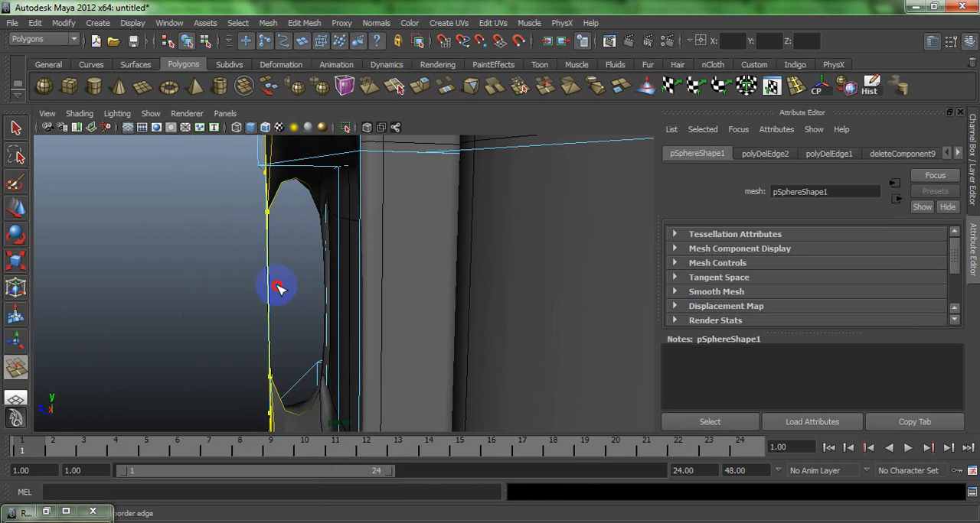
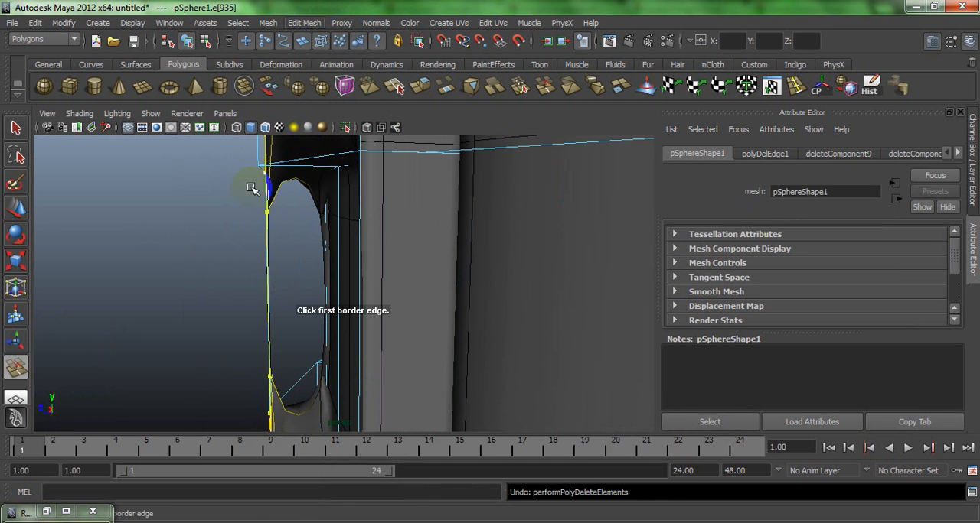
- Delete the selected border edges beside the gap at the centre seam with Delete Edge/Vertex and toggle the body's smooth preview off and on
key(w)
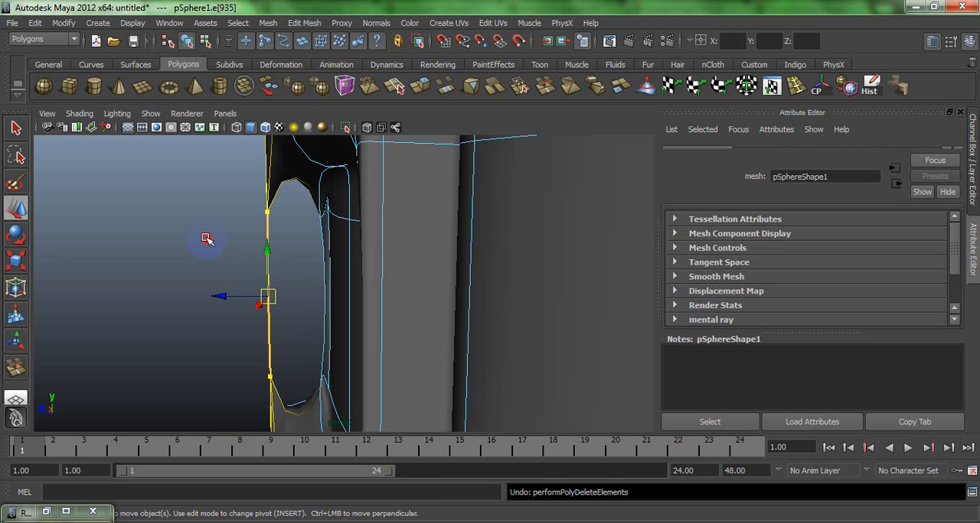
click(304, 23)
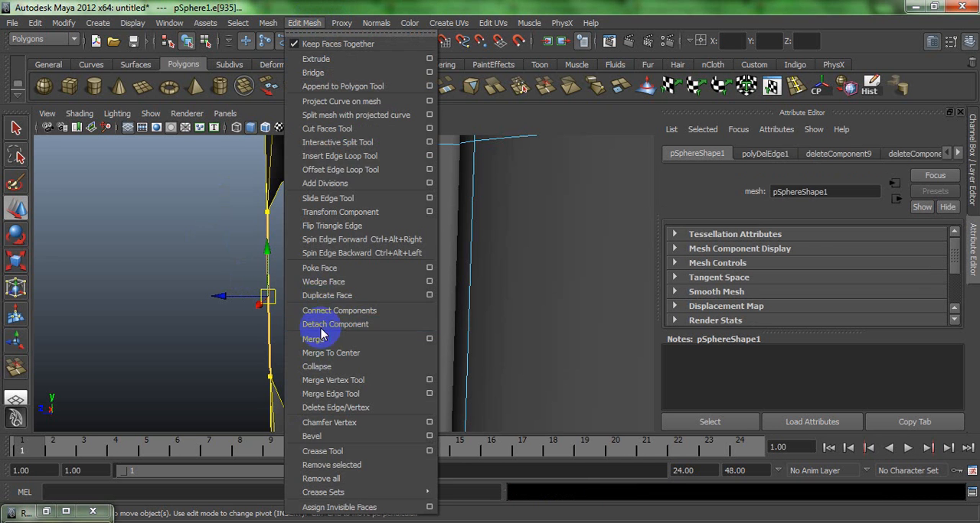
click(364, 408)
click(211, 285)
alt+drag(210, 285, 331, 230)
key(1)
key(3)
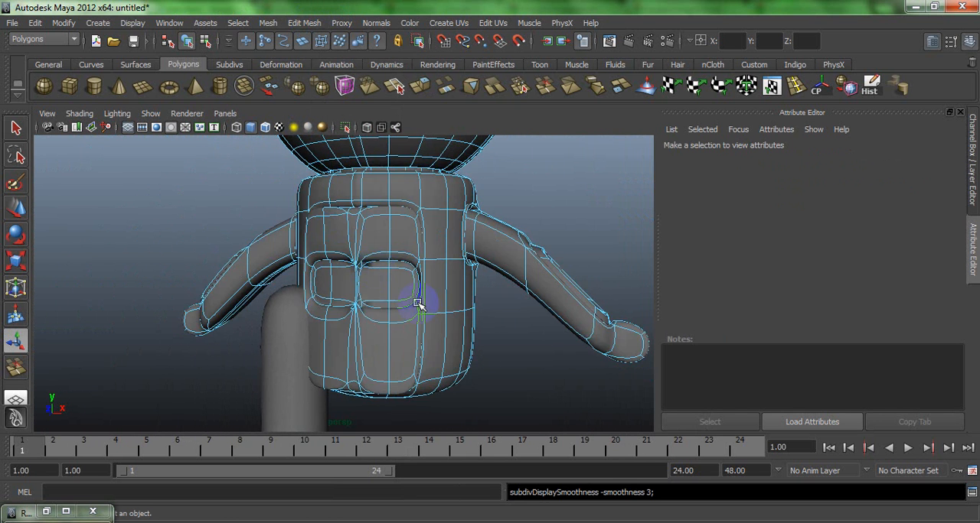
- Move the centre seam vertex above the middle front panels upward and the one below those panels downward
alt+right_drag(420, 302, 450, 240)
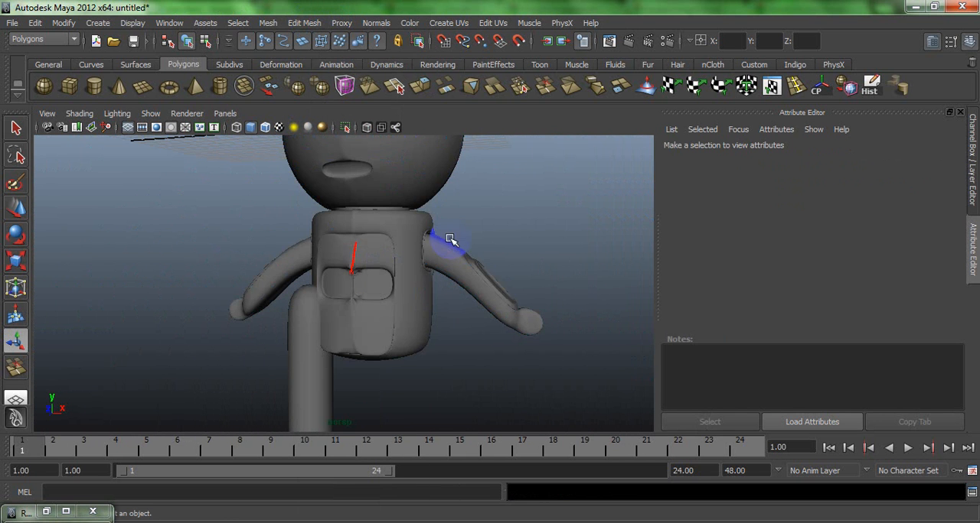
alt+drag(458, 251, 245, 182)
alt+right_drag(245, 181, 360, 321)
right_drag(364, 273, 364, 303)
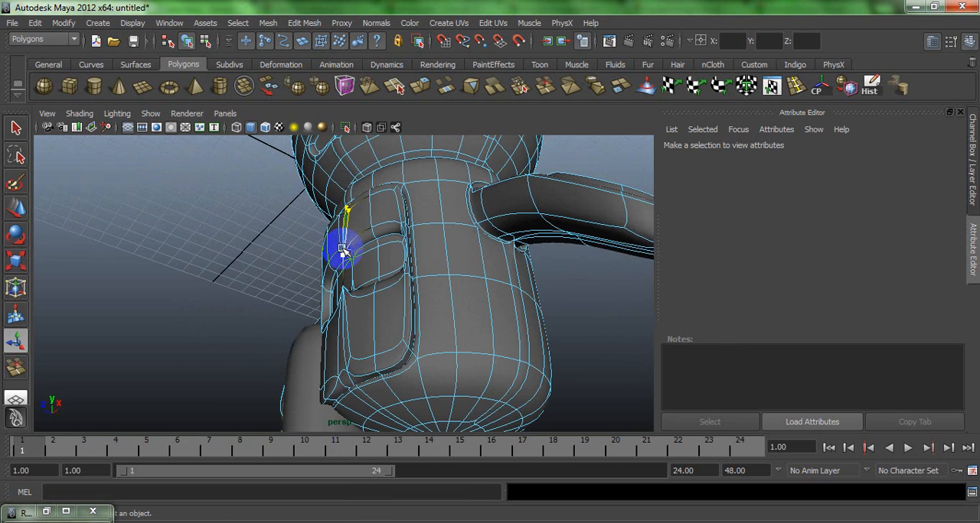
key(f)
alt+drag(352, 244, 374, 281)
scroll(374, 360, down, 4)
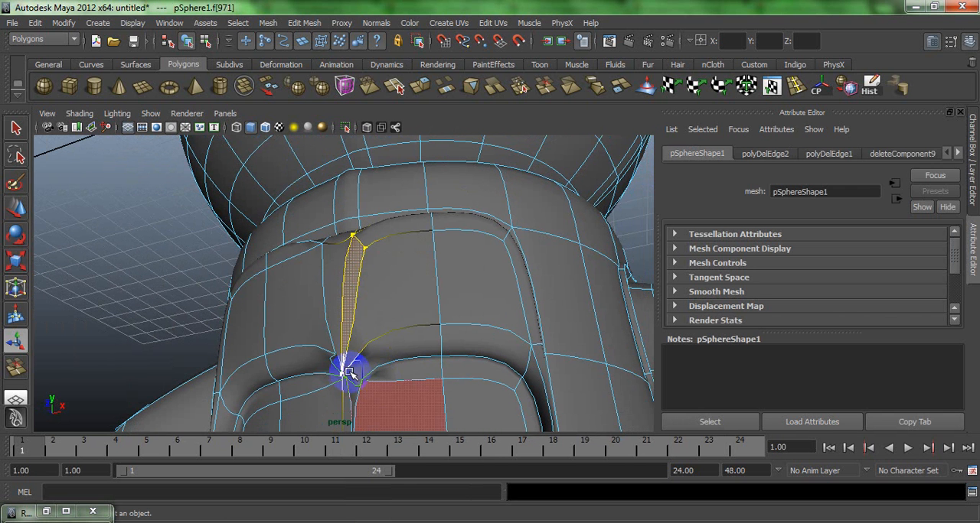
right_drag(345, 276, 327, 257)
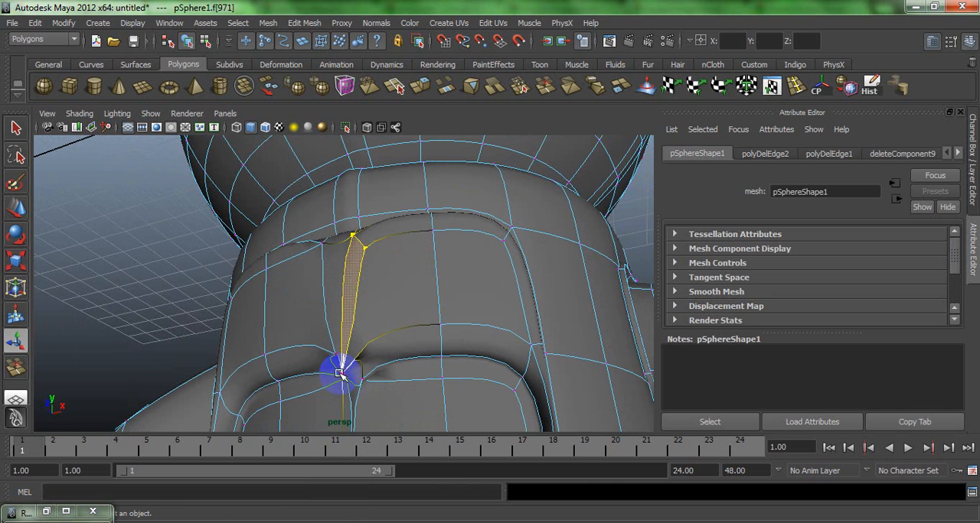
key(w)
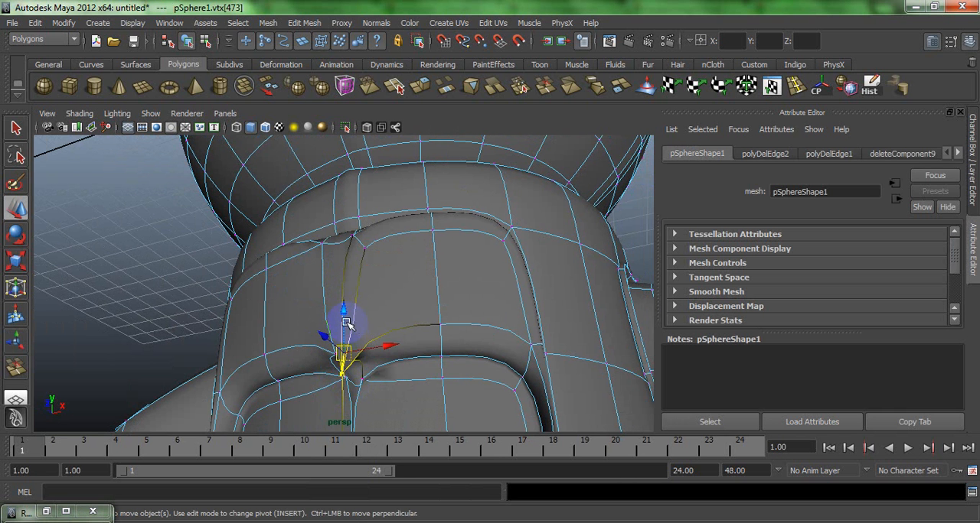
drag(346, 323, 345, 296)
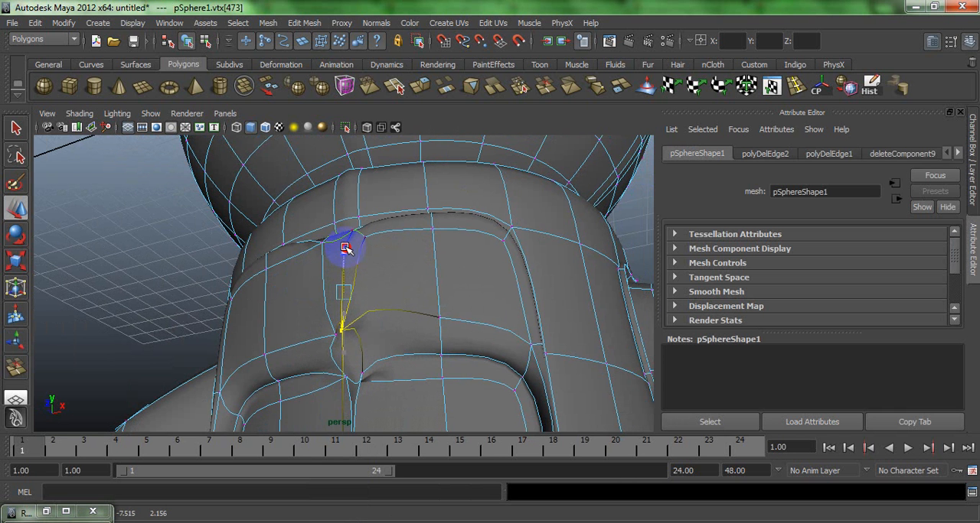
alt+drag(366, 335, 301, 328)
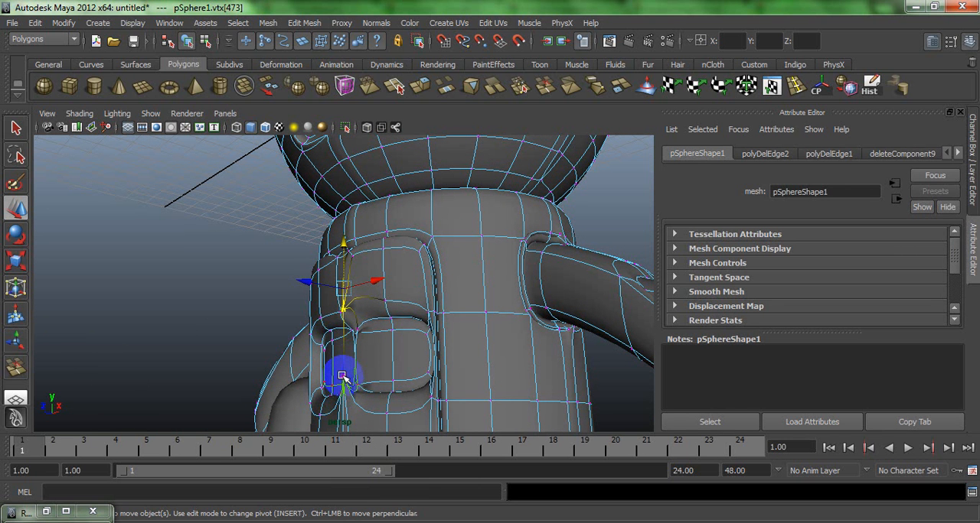
drag(343, 272, 342, 376)
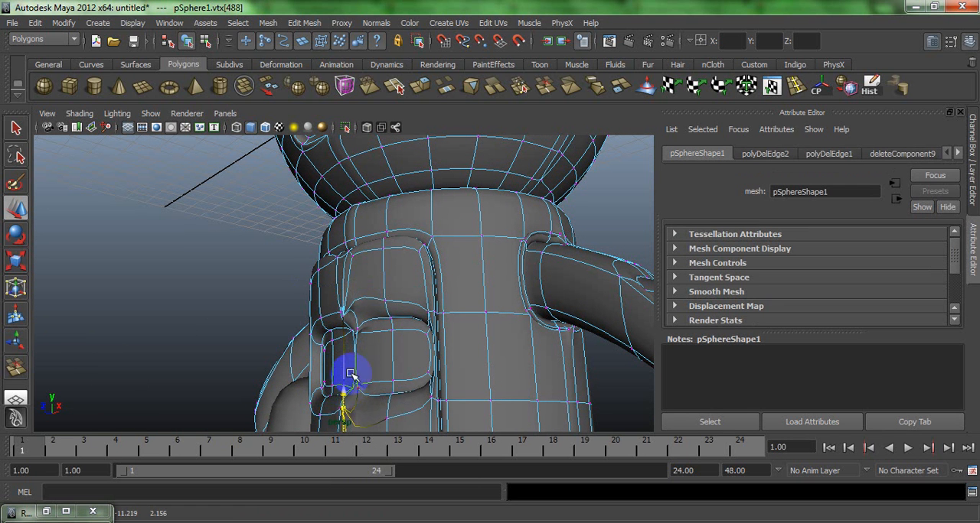
- Raise the vertices at the upper inner corners of the middle front panels beside the centre seam
click(312, 323)
alt+drag(314, 323, 450, 311)
key(f)
alt+right_drag(450, 306, 362, 228)
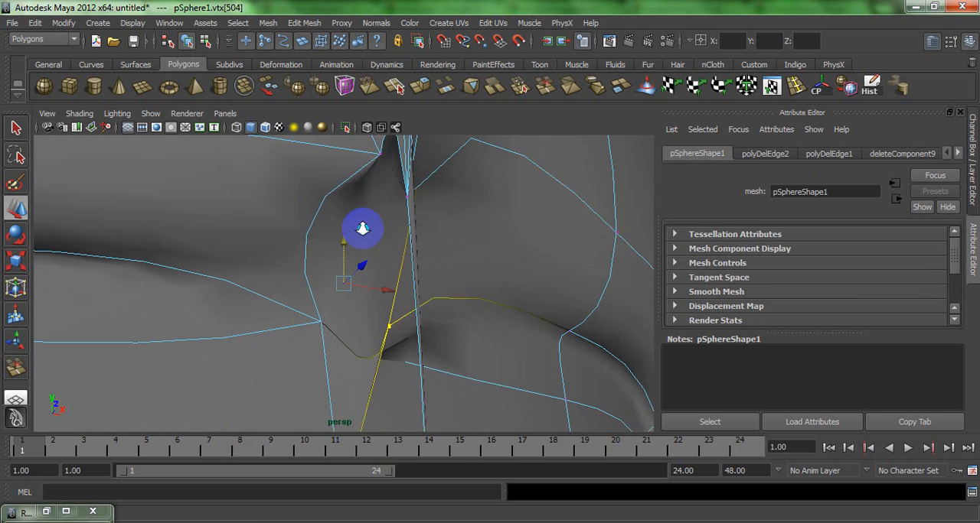
alt+drag(362, 228, 346, 325)
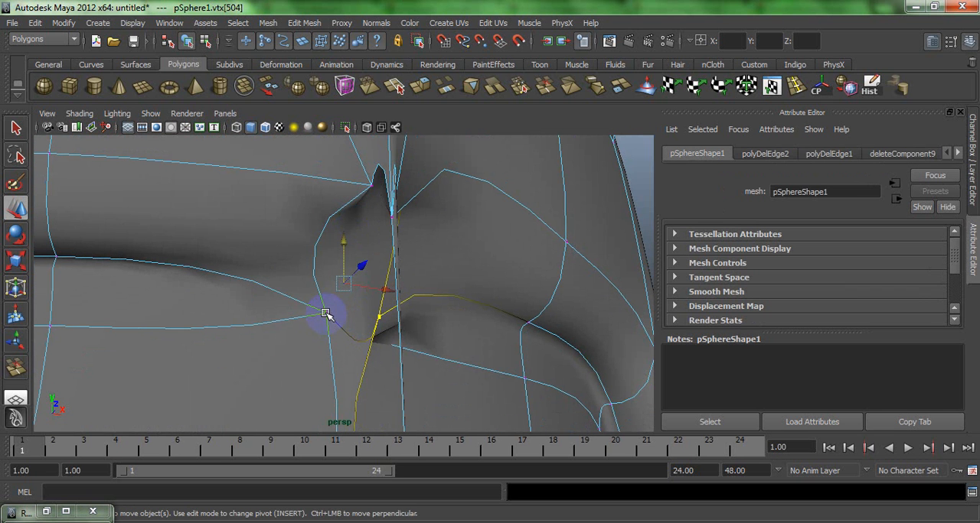
click(343, 239)
drag(340, 253, 341, 178)
- Shift the cluster of seam vertices just above the middle front panels, clear the selection and check the front of the body
alt+right_drag(349, 258, 272, 173)
alt+drag(273, 173, 415, 307)
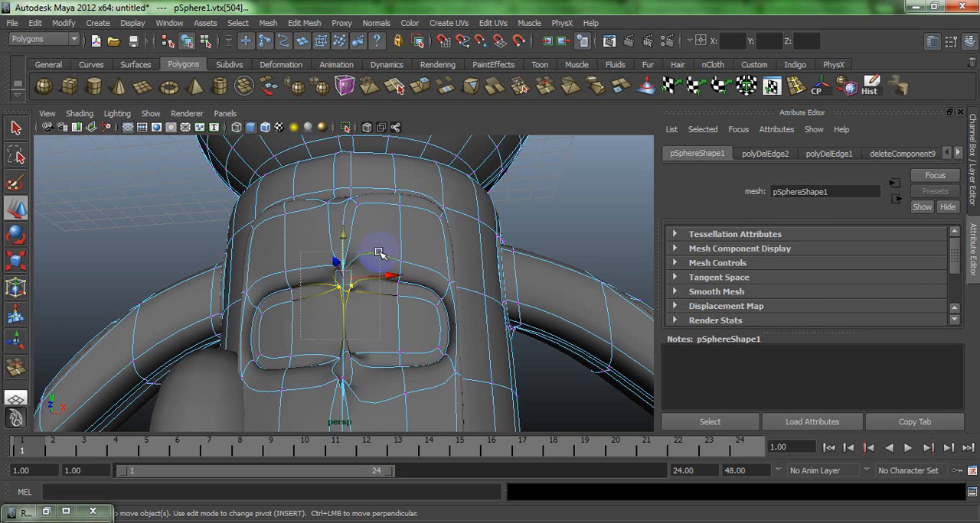
right_drag(416, 235, 452, 227)
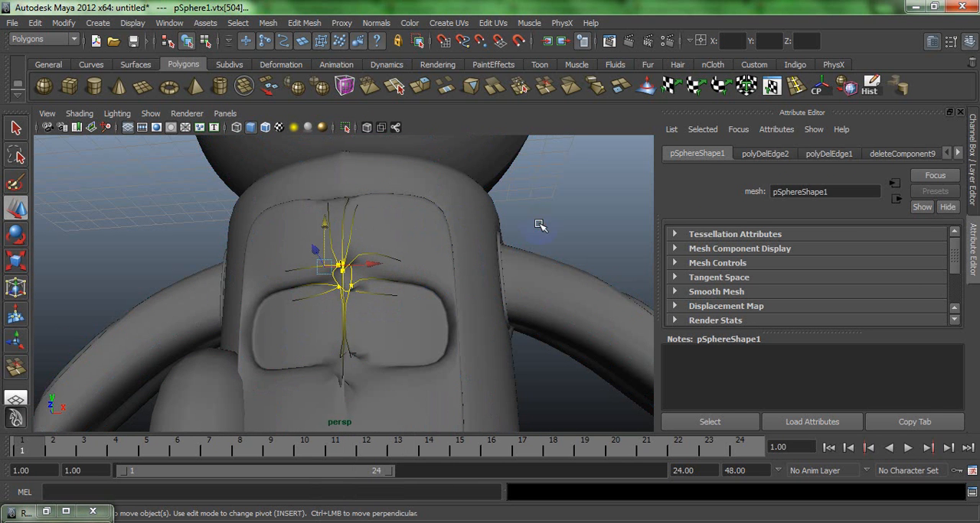
click(518, 188)
alt+drag(518, 188, 302, 245)
scroll(275, 229, down, 5)
alt+drag(251, 208, 193, 200)
alt+drag(356, 297, 405, 355)
scroll(405, 357, up, 10)
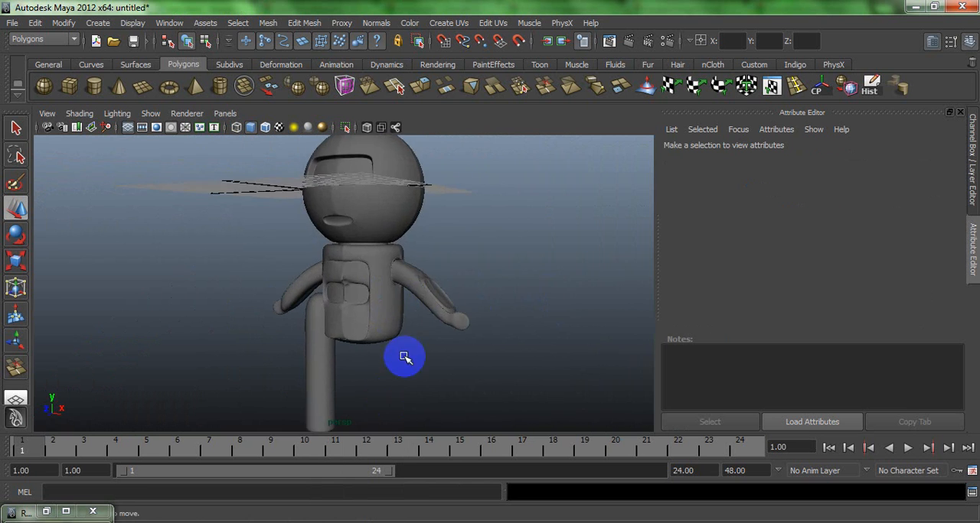
- Draw a small polygon cube at belly height in the side view and move it forward to the front of the body
click(94, 86)
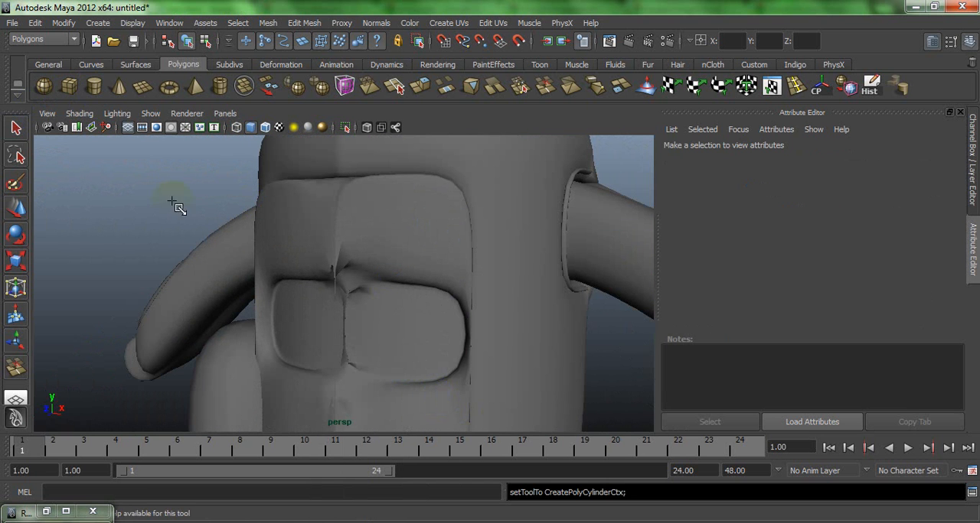
click(68, 86)
key(space)
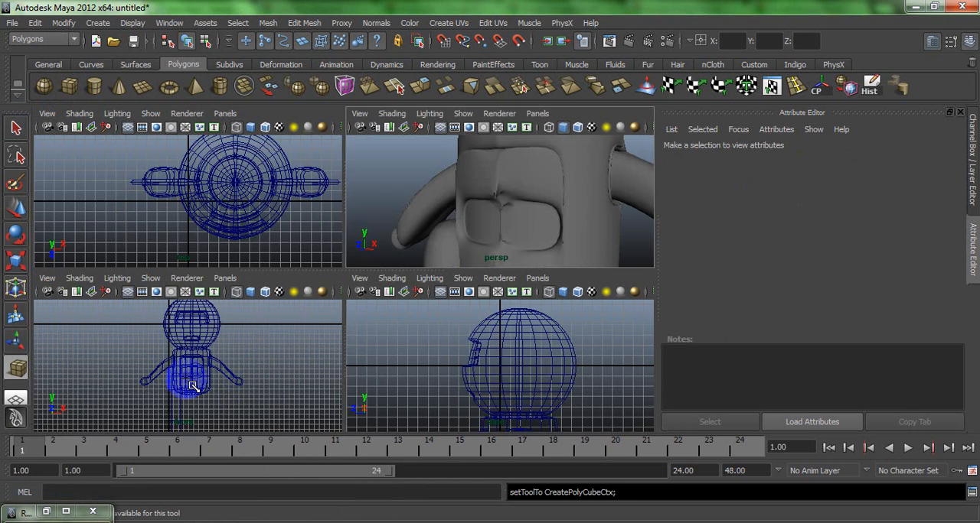
key(space)
key(5)
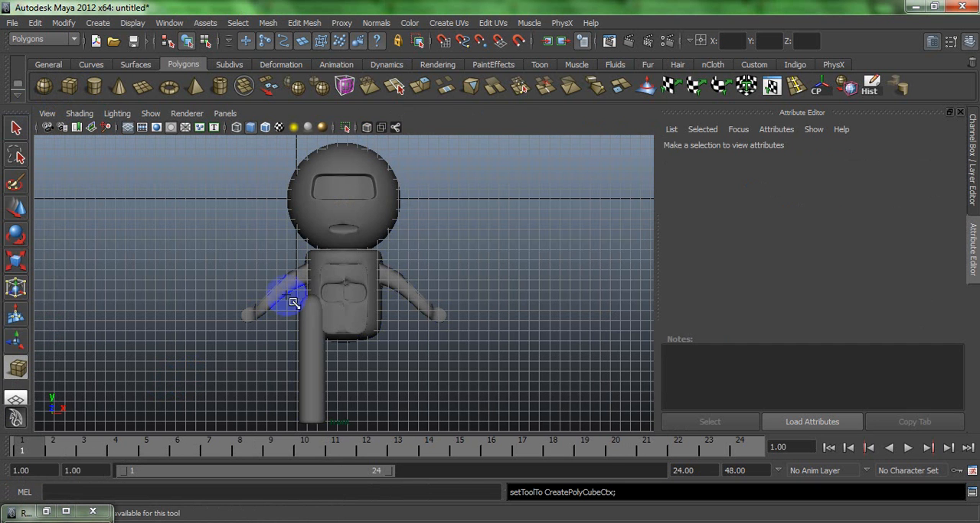
key(alt+5)
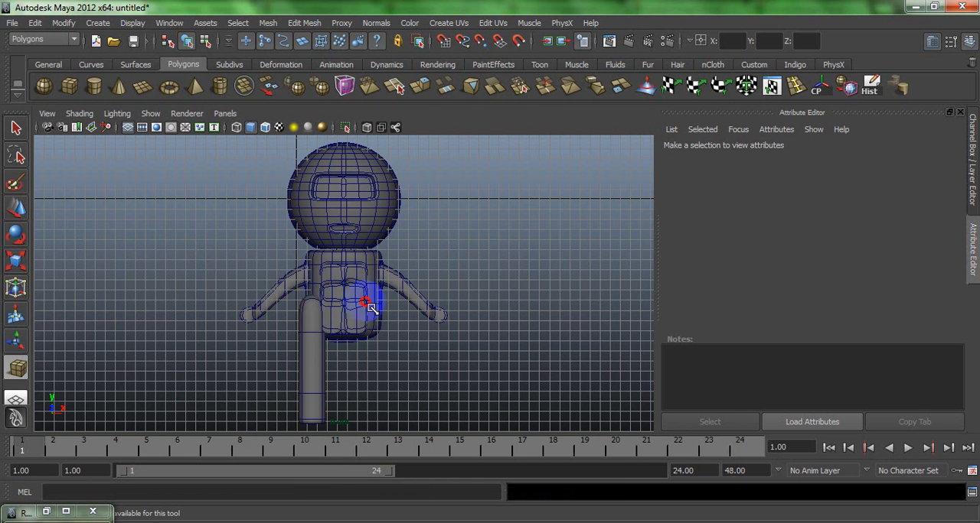
key(space)
key(space)
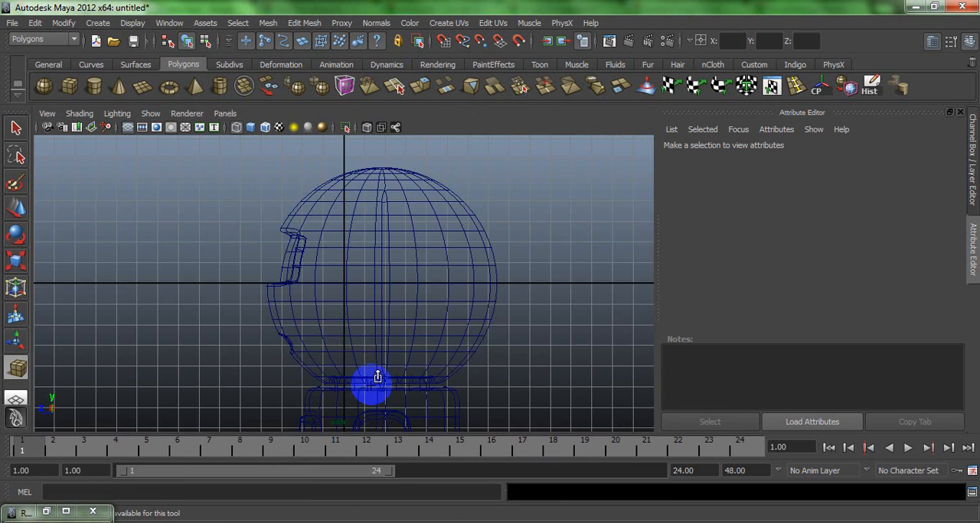
scroll(294, 251, down, 3)
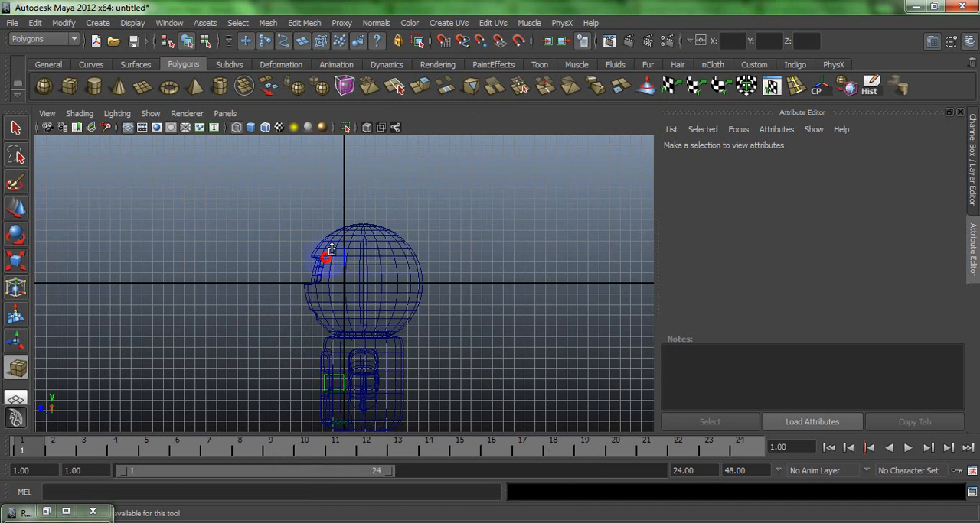
drag(341, 262, 340, 266)
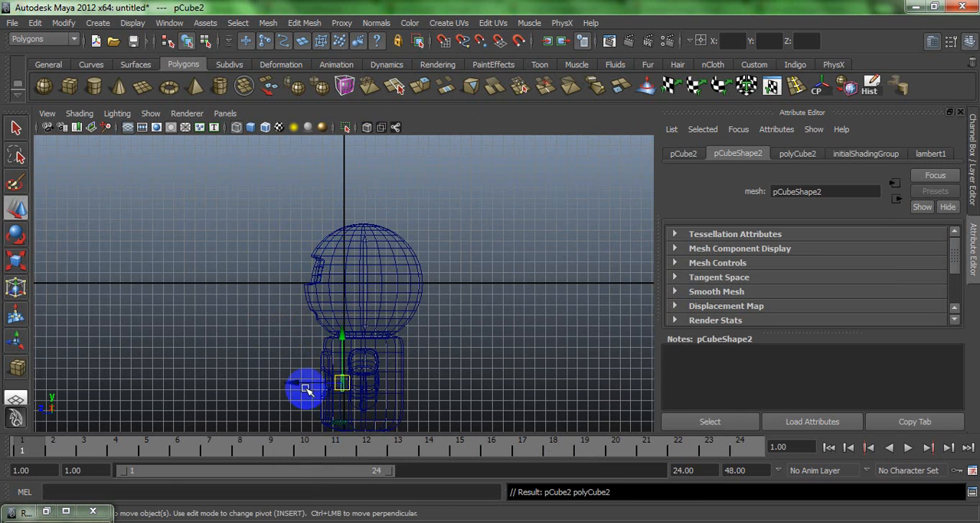
drag(287, 381, 276, 378)
- Scale the smoothed cube in the perspective view into a wide, flat block covering the middle front panels
key(space)
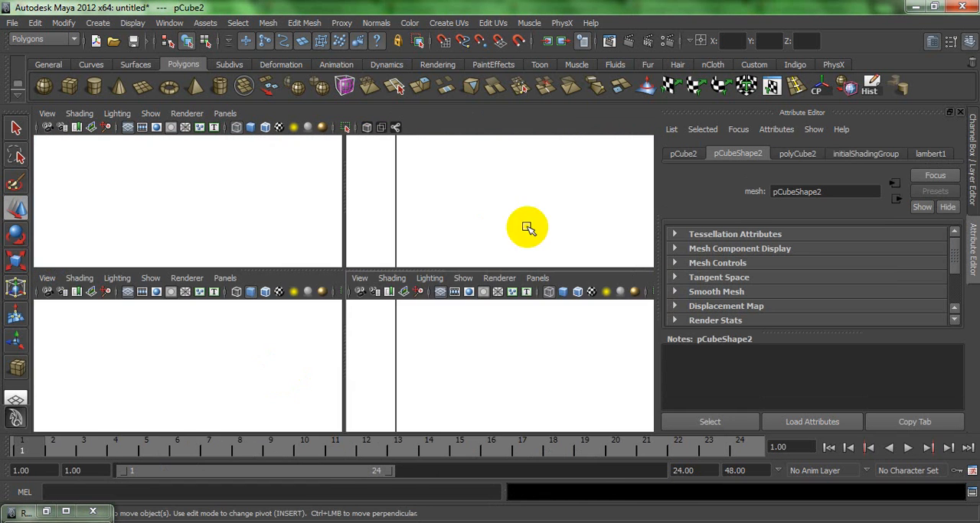
key(space)
alt+drag(459, 253, 429, 334)
key(r)
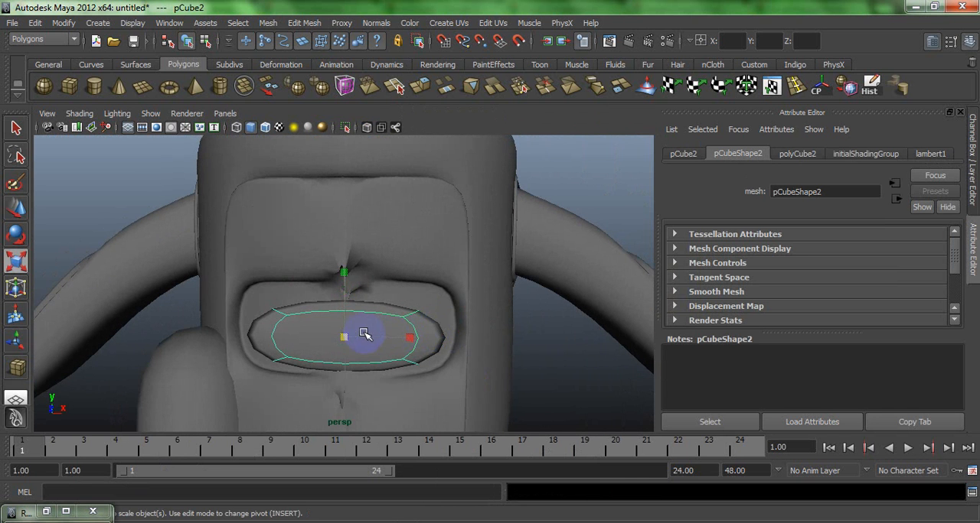
drag(360, 334, 375, 336)
- Insert a vertical edge loop near each end of the block to sharpen its rounded ends, keeping its smooth preview on
click(901, 90)
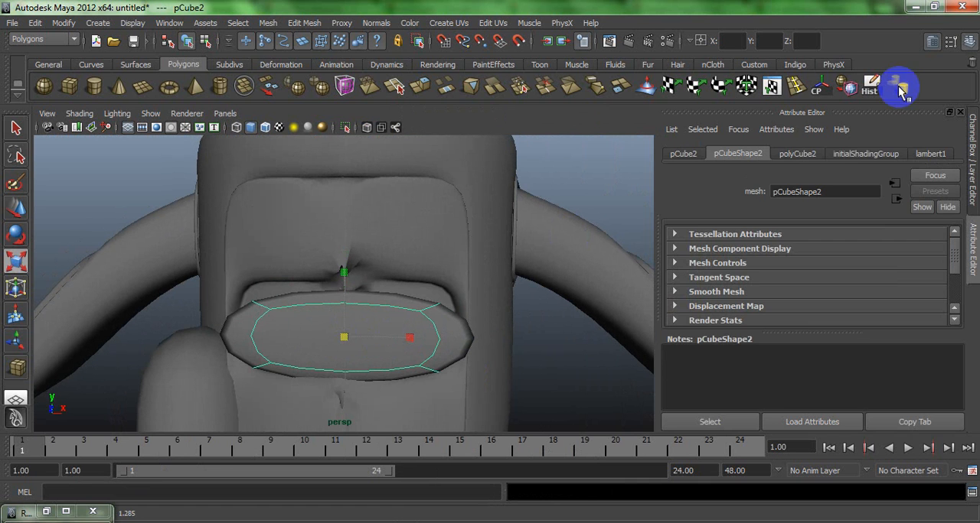
click(798, 86)
drag(458, 285, 437, 291)
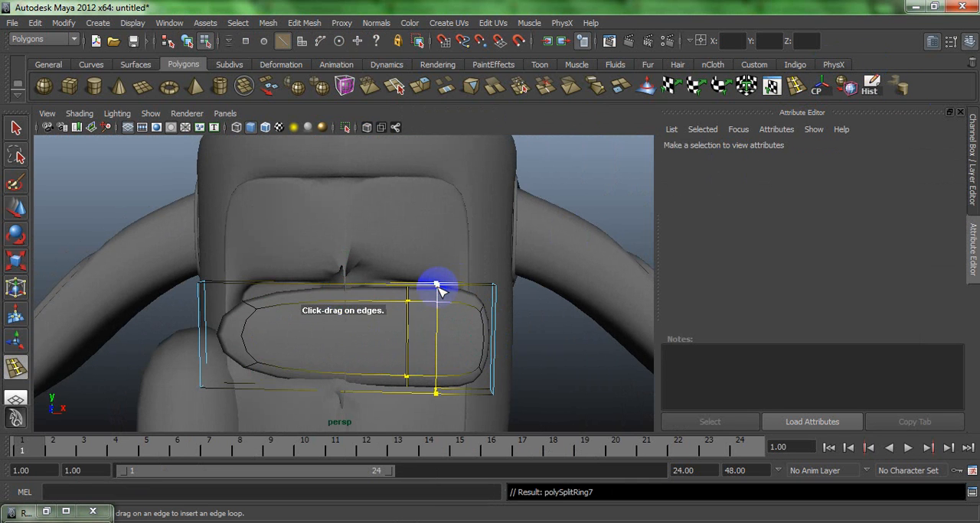
click(243, 286)
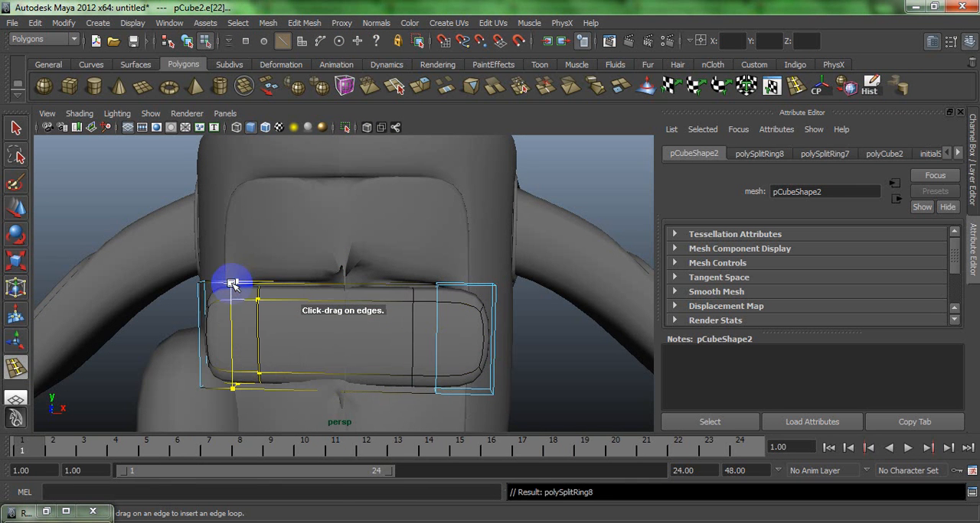
key(w)
key(3)
right_drag(268, 278, 329, 261)
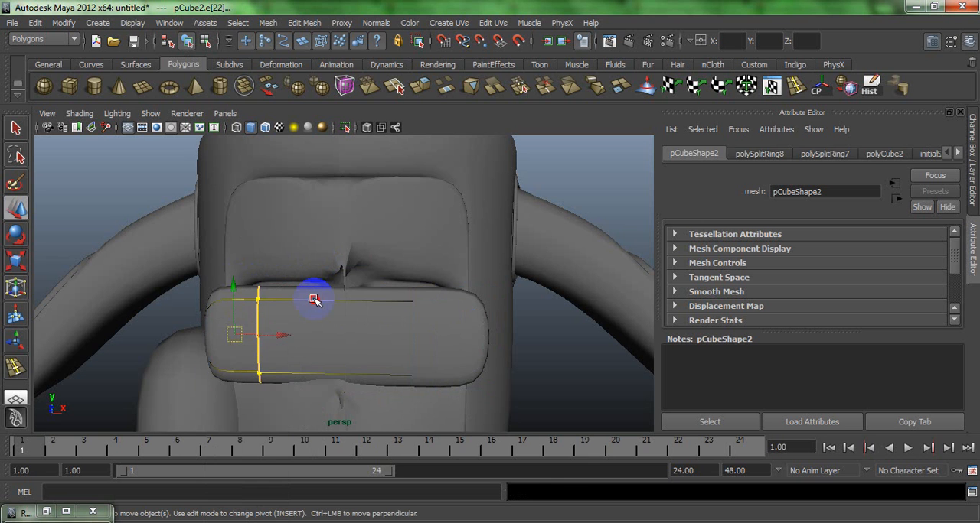
- Scale the whole block down to the size of the middle front panels and adjust its depth against the body
click(314, 300)
key(r)
drag(341, 335, 228, 352)
key(w)
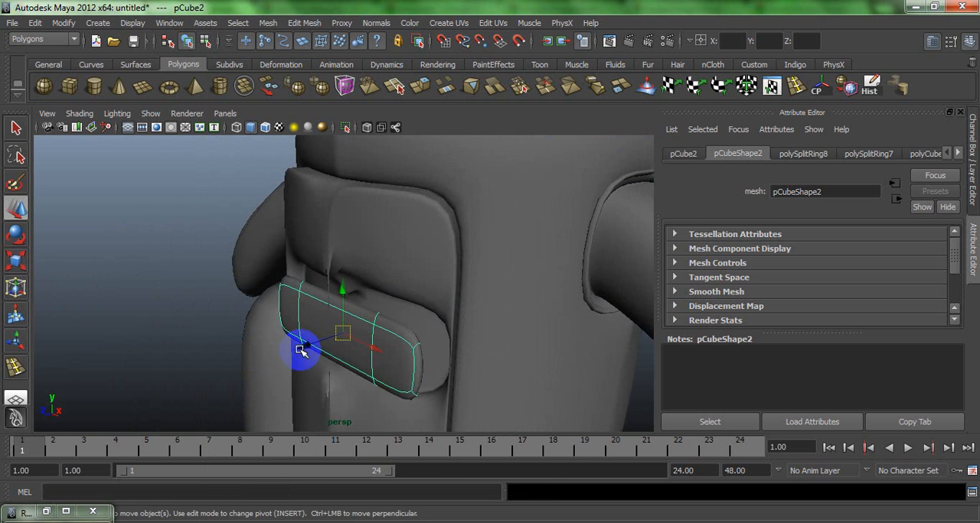
mouse_move(301, 349)
mouse_down()
mouse_move(313, 341)
mouse_move(298, 349)
mouse_up()
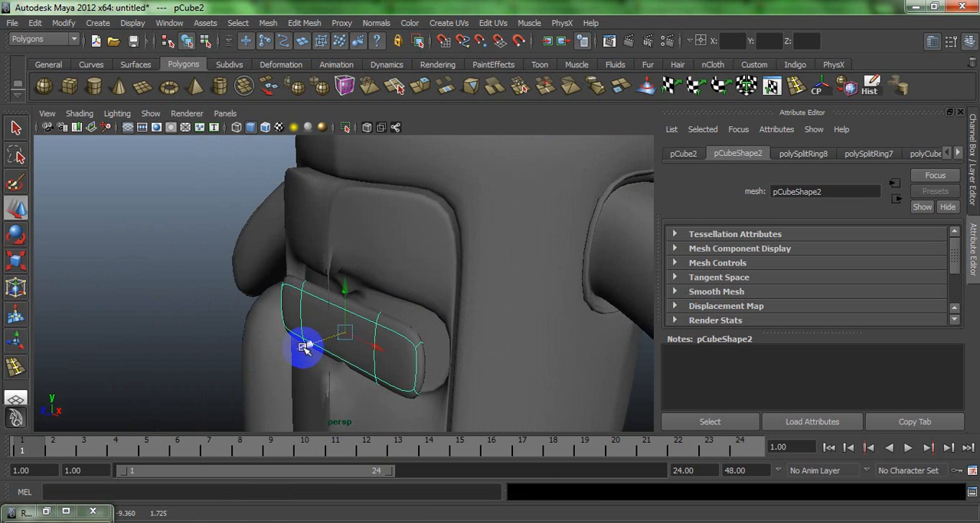
- Reposition the vertices at both ends of the block and raise its upper row of vertices to fill the middle front panel area
right_drag(419, 350, 411, 316)
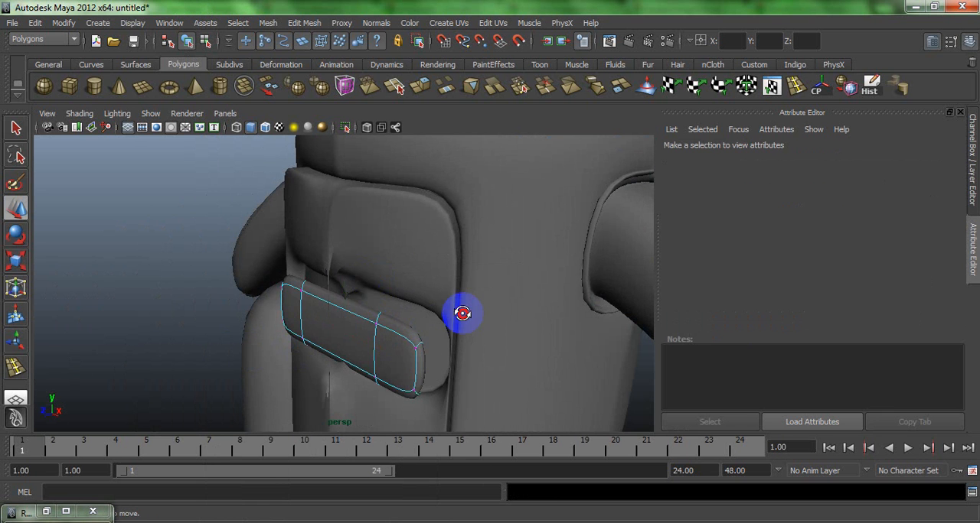
alt+drag(460, 324, 494, 286)
drag(437, 397, 467, 303)
alt+drag(394, 335, 398, 363)
alt+drag(321, 343, 265, 325)
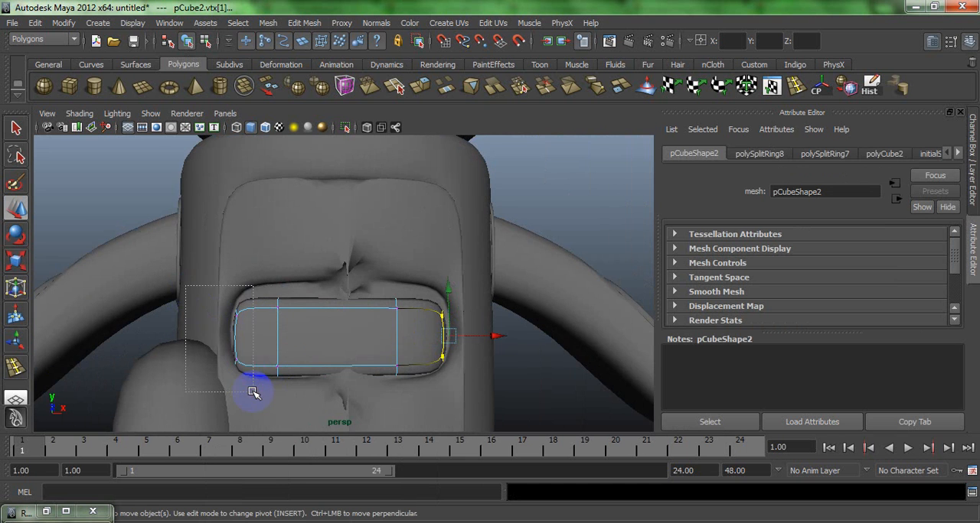
drag(252, 392, 253, 391)
alt+drag(255, 330, 389, 344)
drag(327, 372, 298, 376)
alt+drag(321, 339, 179, 316)
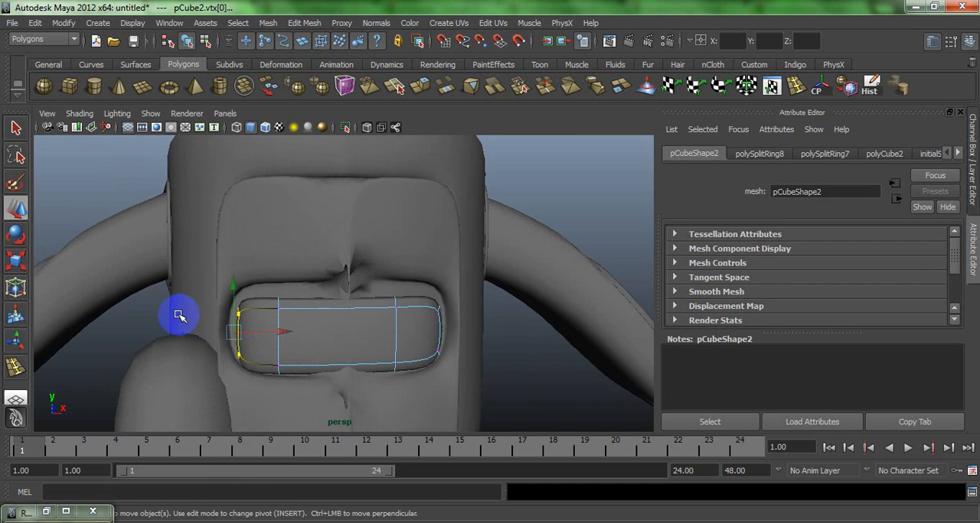
drag(477, 317, 339, 223)
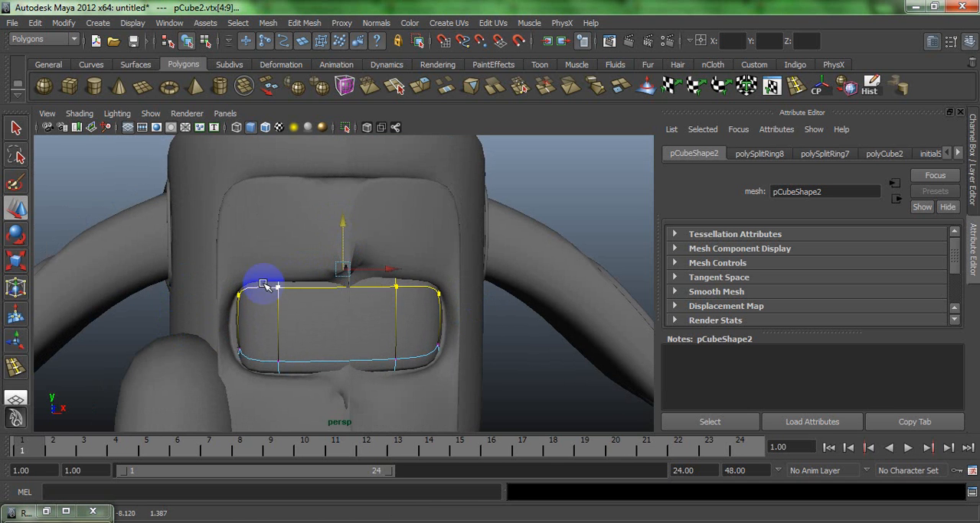
- Lower the bottom row of vertices on the front block and move both end columns outward to widen it
alt+drag(262, 285, 470, 389)
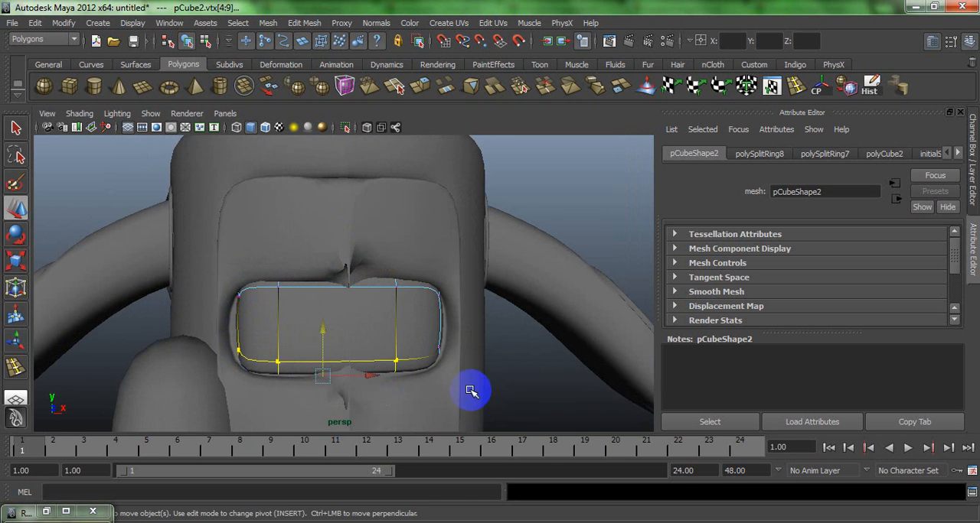
drag(322, 332, 323, 340)
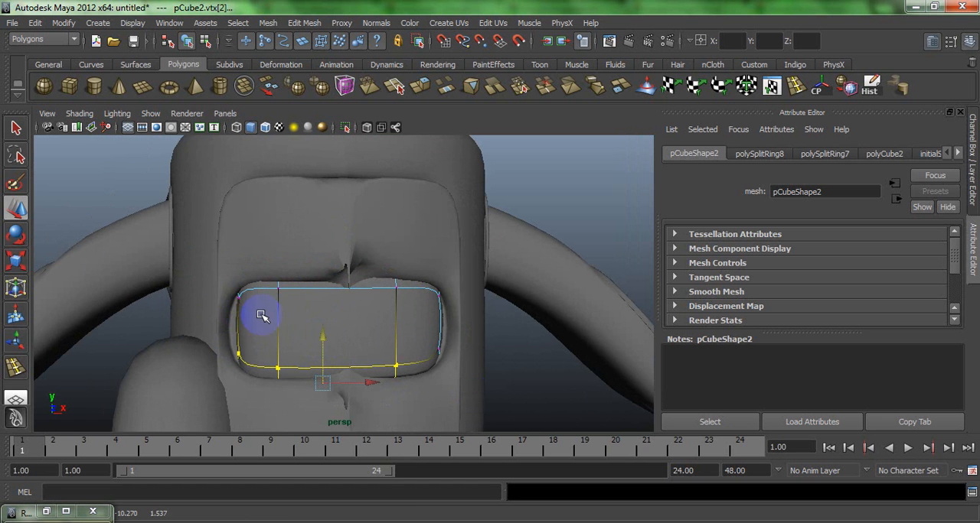
drag(221, 399, 256, 277)
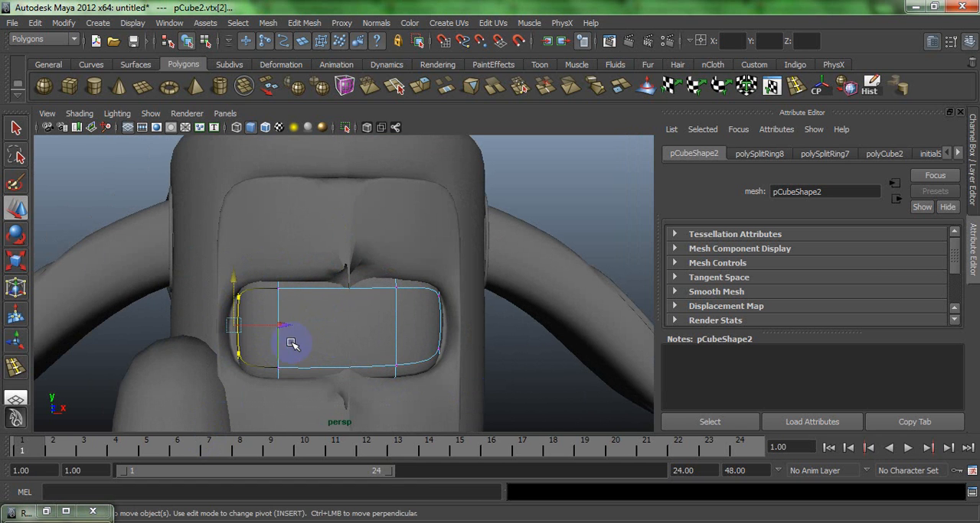
drag(278, 328, 269, 327)
drag(426, 235, 464, 411)
drag(492, 321, 505, 322)
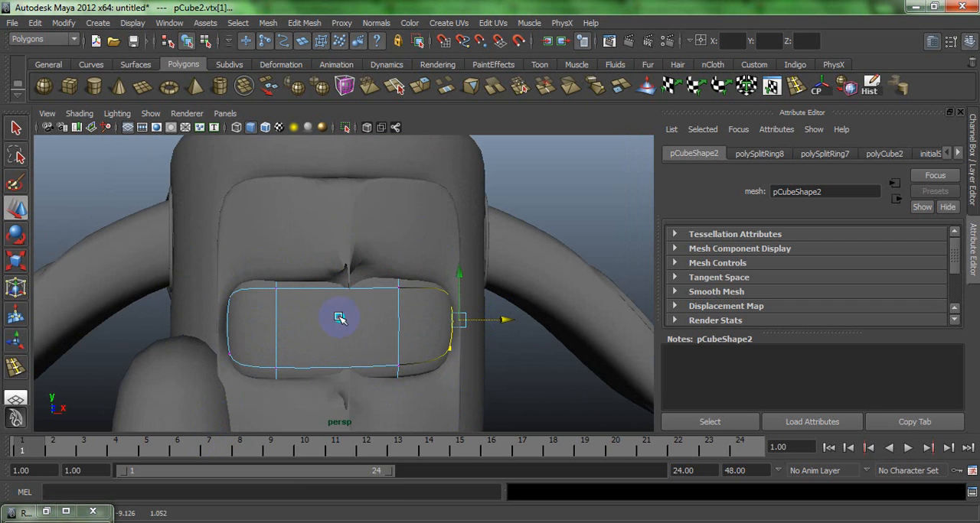
right_drag(339, 279, 410, 260)
click(534, 376)
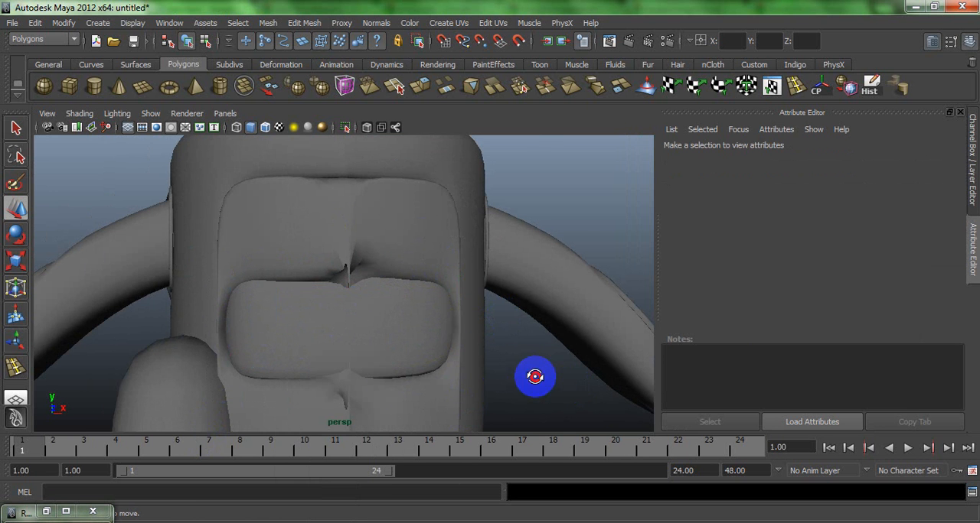
- Duplicate the leg and position the two legs side by side beneath the body
alt+drag(534, 377, 511, 366)
alt+right_drag(511, 366, 321, 288)
alt+drag(322, 288, 365, 284)
click(319, 375)
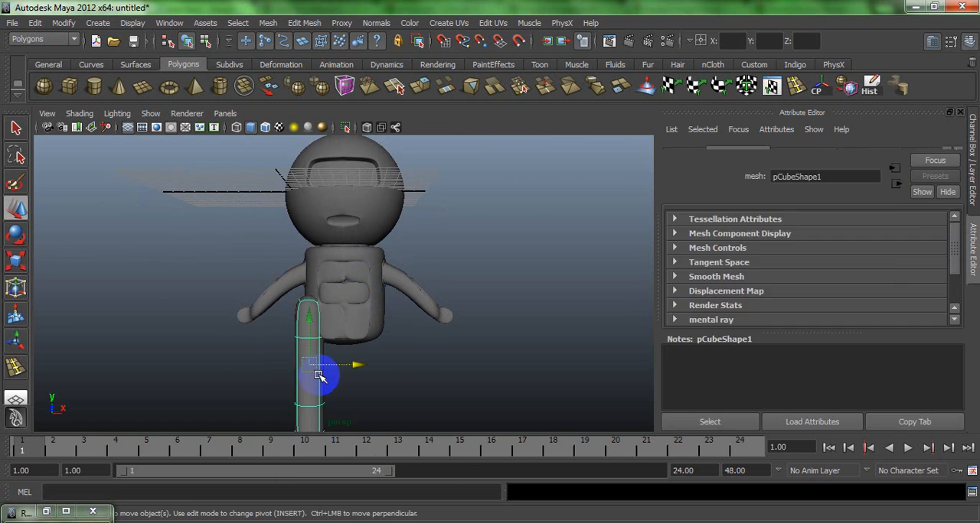
drag(358, 366, 434, 364)
middle_drag(433, 362, 385, 368)
click(435, 377)
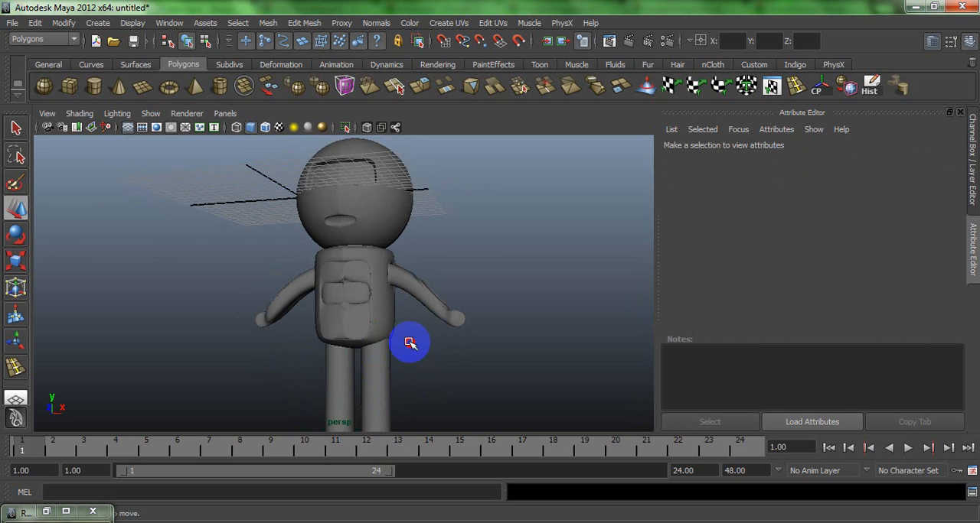
alt+drag(409, 344, 346, 160)
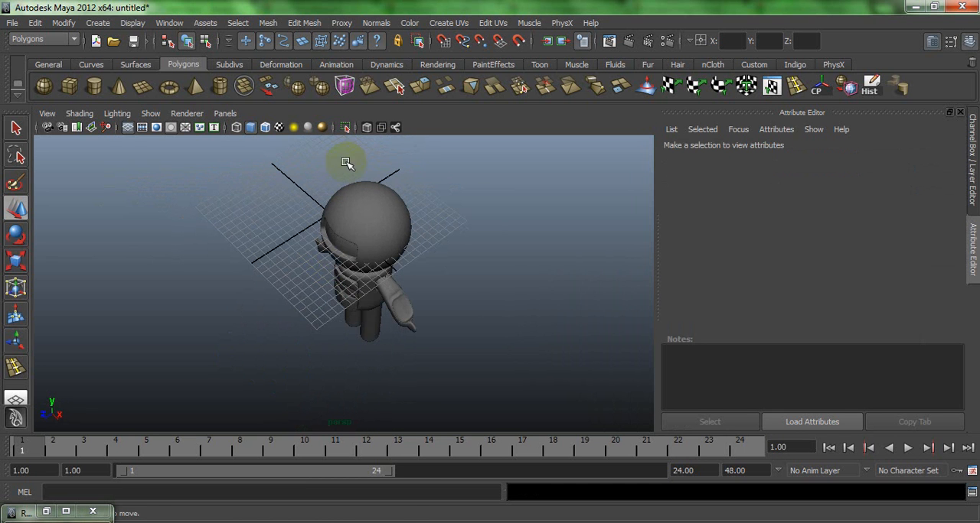
click(371, 238)
click(385, 215)
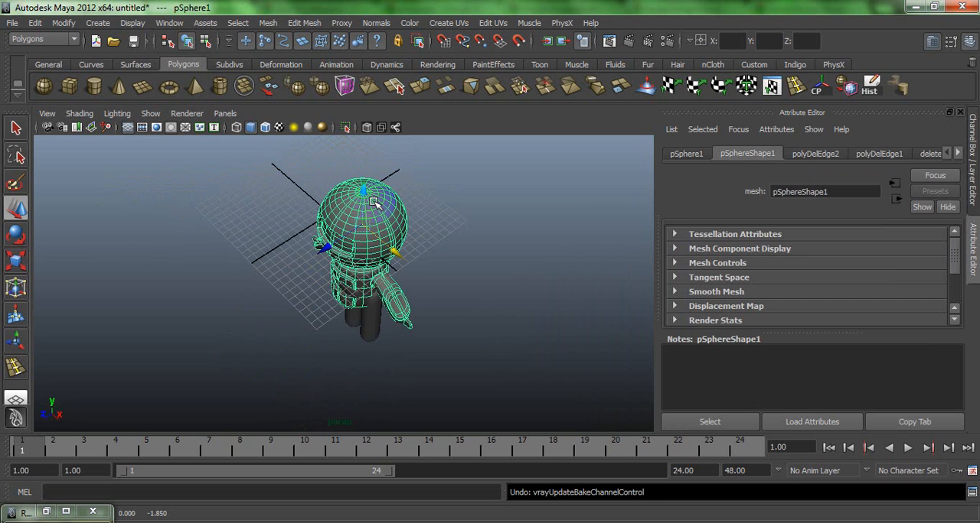
key(ctrl+z)
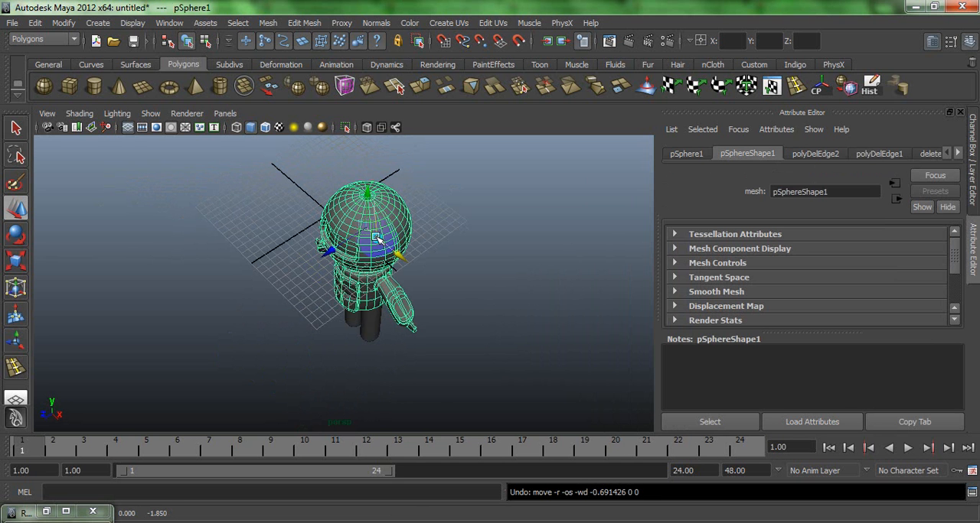
- Enter component editing on the head mesh, select a face on its upper part and frame the crown
right_drag(377, 238, 357, 218)
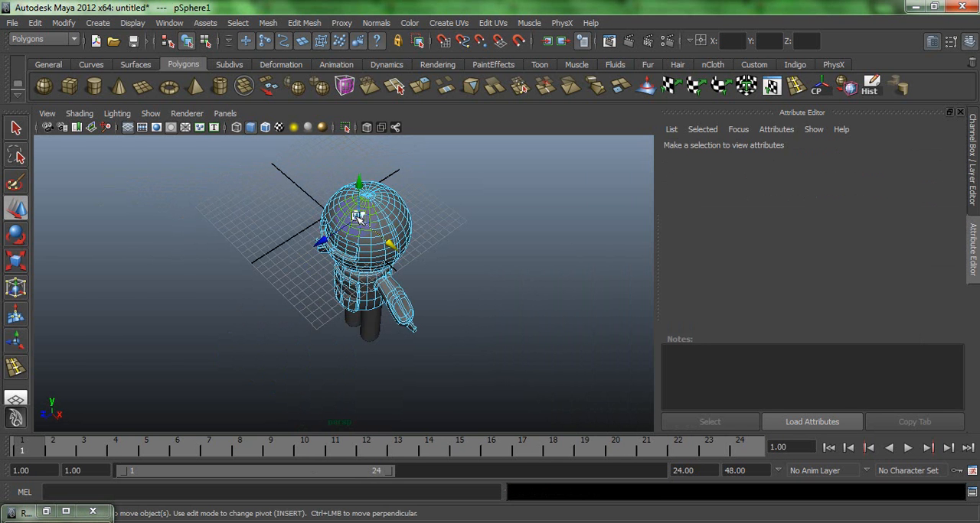
key(f)
alt+drag(421, 273, 337, 240)
alt+right_drag(384, 273, 333, 228)
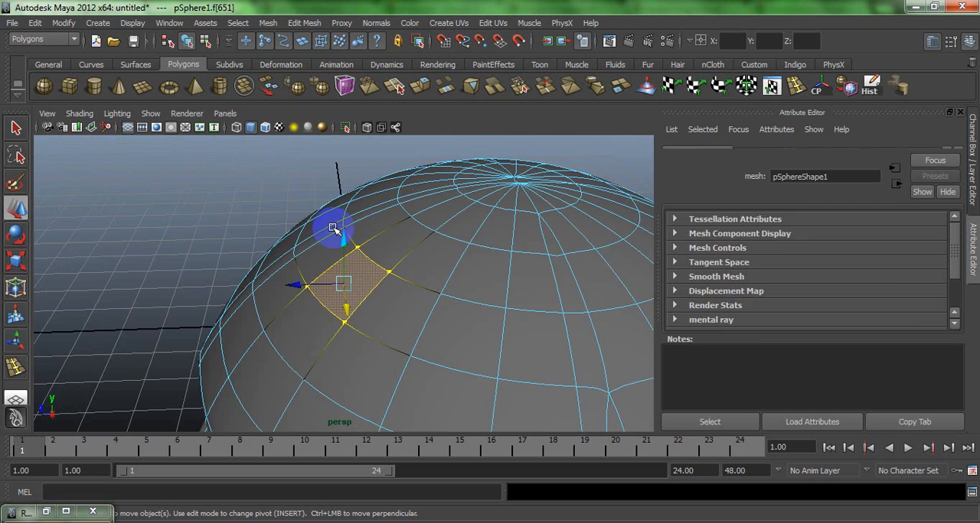
alt+right_drag(378, 277, 340, 240)
alt+drag(340, 240, 338, 266)
alt+right_drag(337, 266, 219, 197)
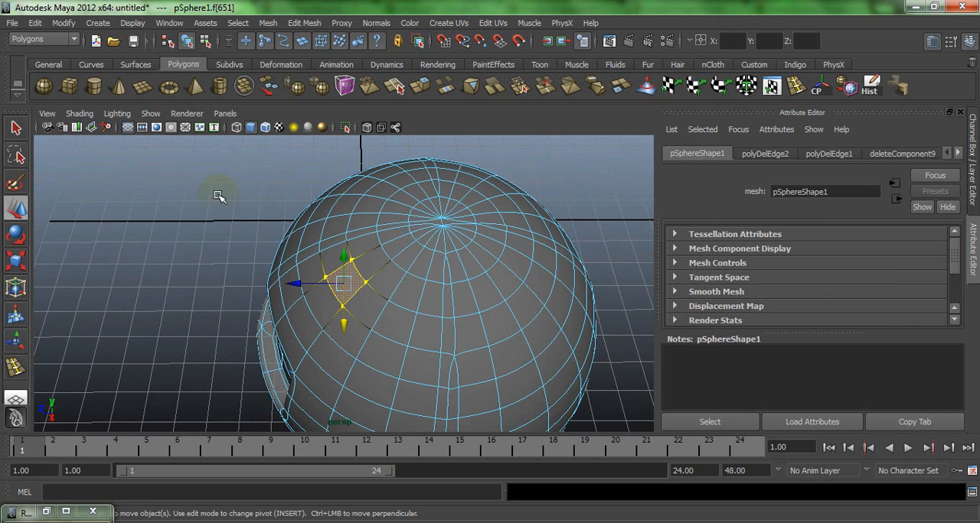
click(16, 182)
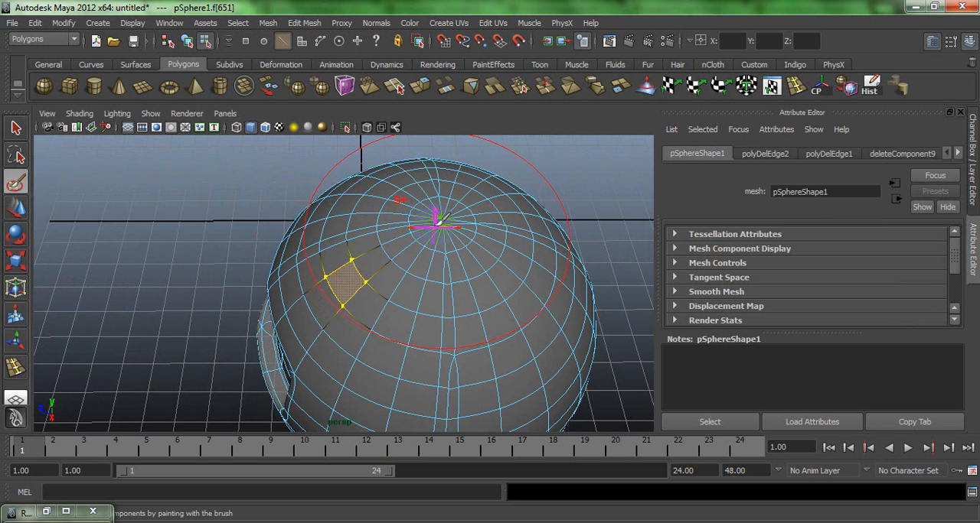
drag(439, 220, 444, 219)
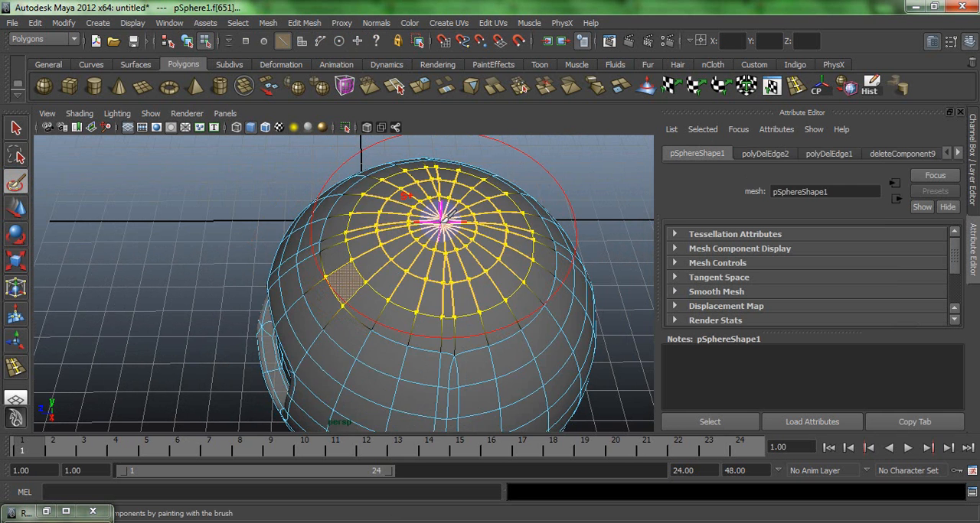
key(4)
key(5)
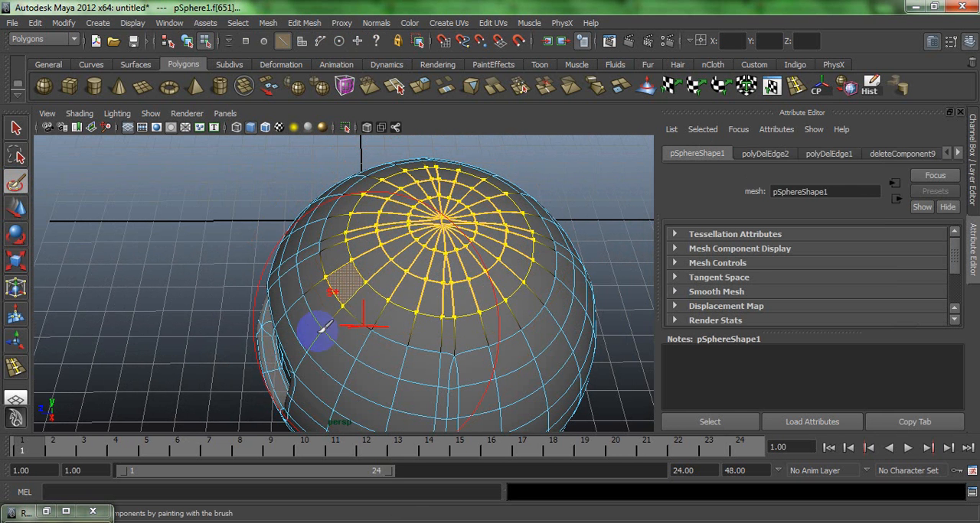
key(w)
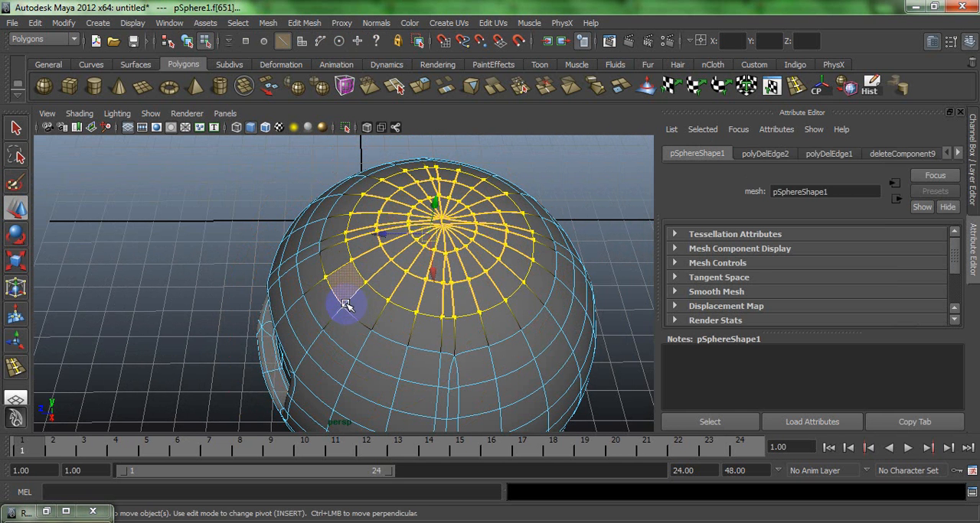
click(345, 298)
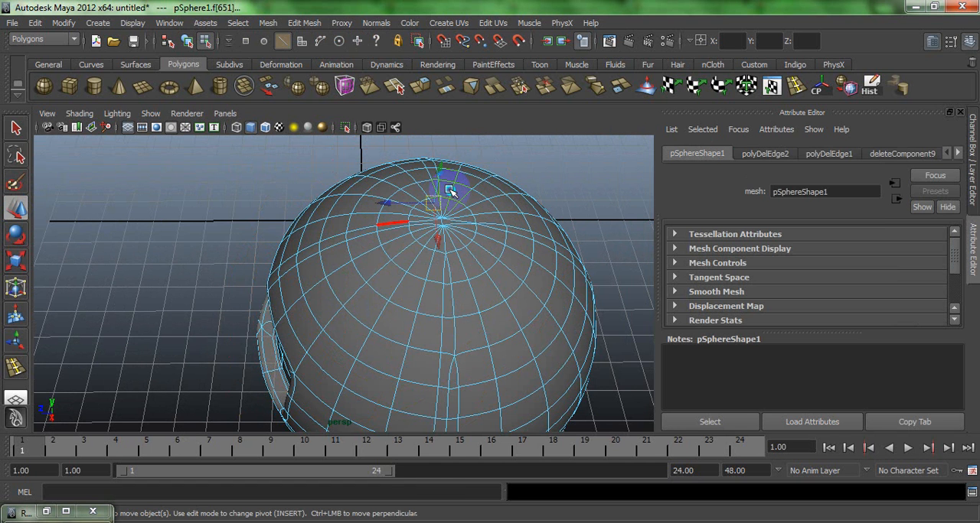
- Select the circular cap of faces around the head's top pole with the Paint Selection tool
right_drag(389, 223, 386, 258)
click(15, 182)
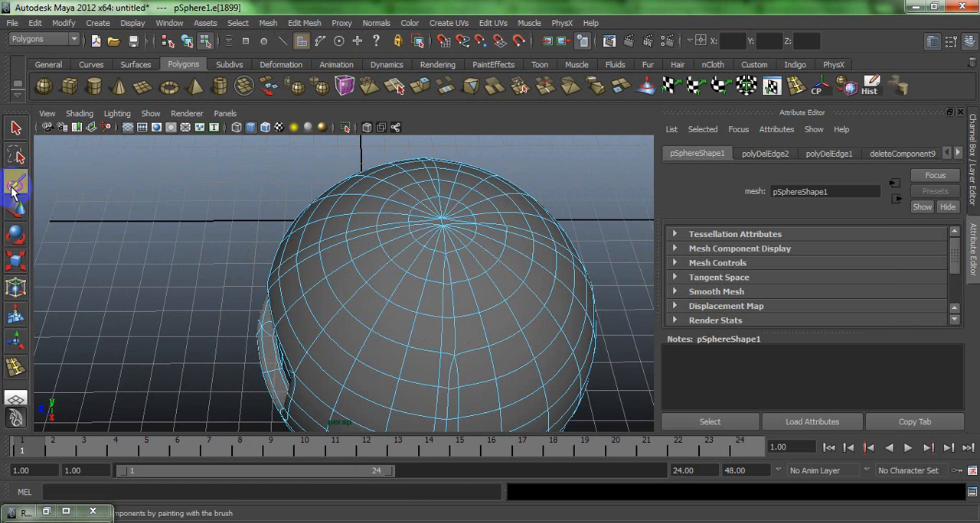
click(443, 221)
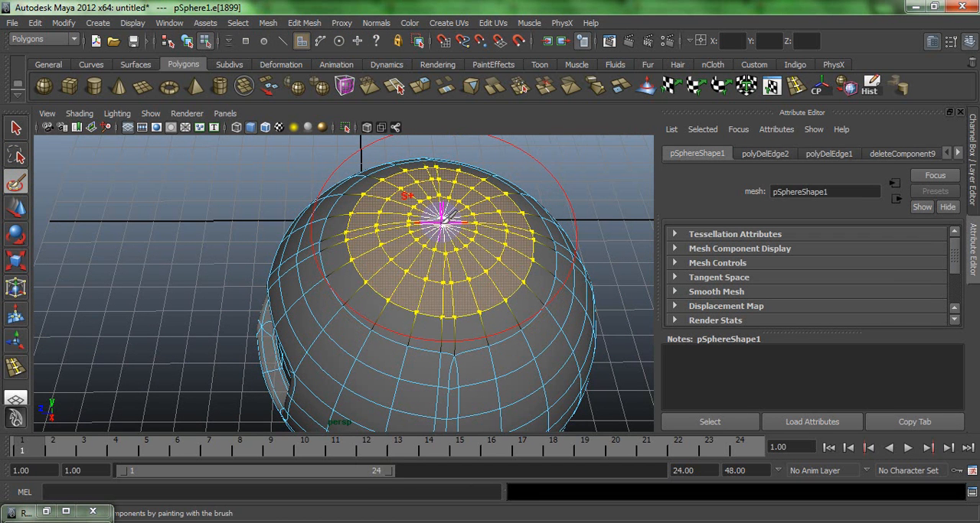
key(b)
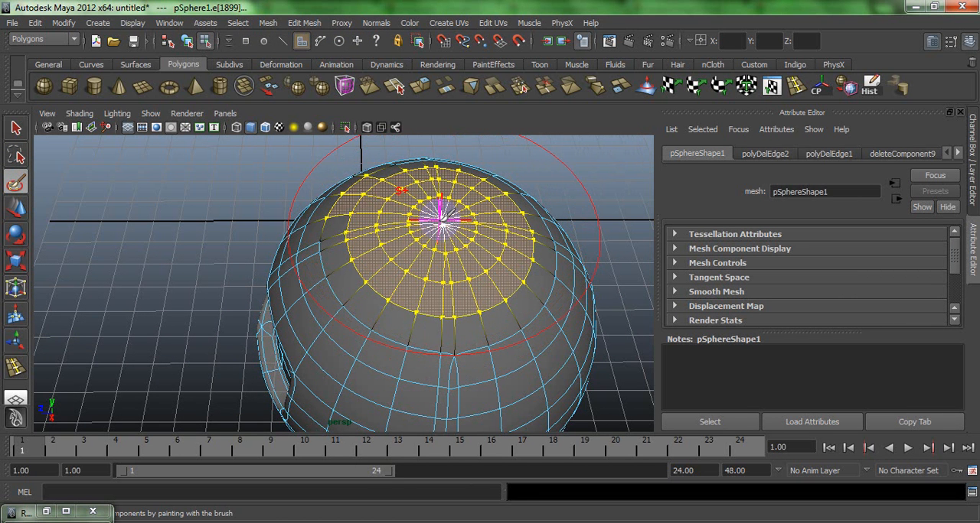
key(ctrl+z)
drag(440, 221, 446, 219)
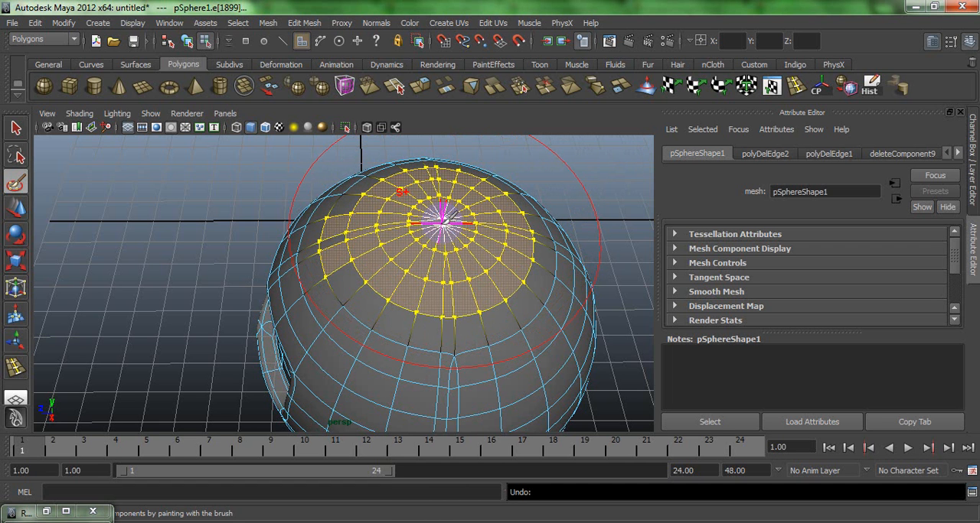
key(ctrl+z)
key(w)
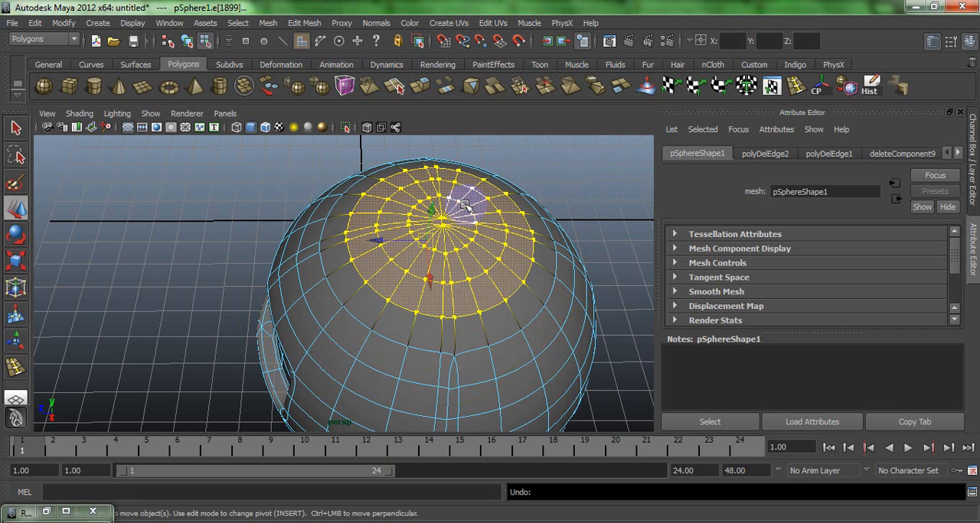
- Extrude the selected crown faces and raise them 0.296 along the world Y axis with the smooth preview off
key(ctrl+e)
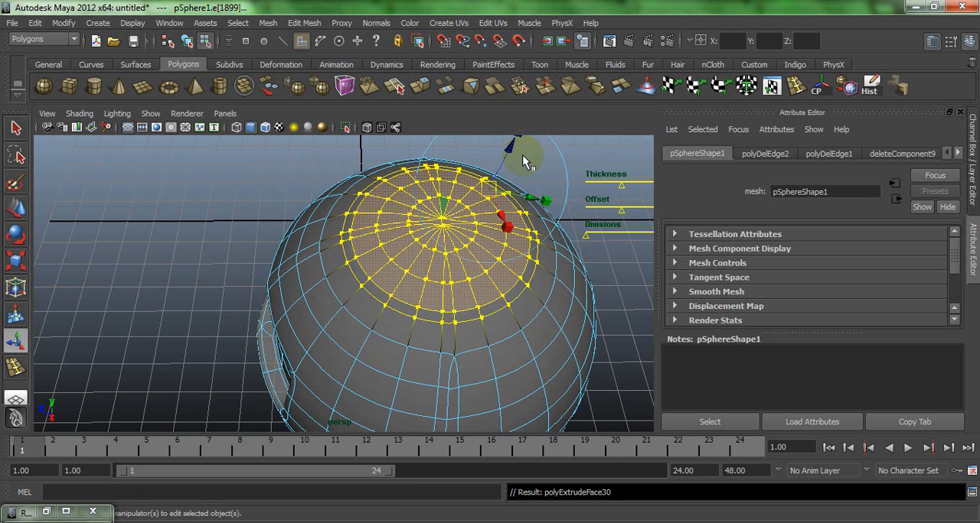
click(442, 146)
scroll(441, 183, down, 3)
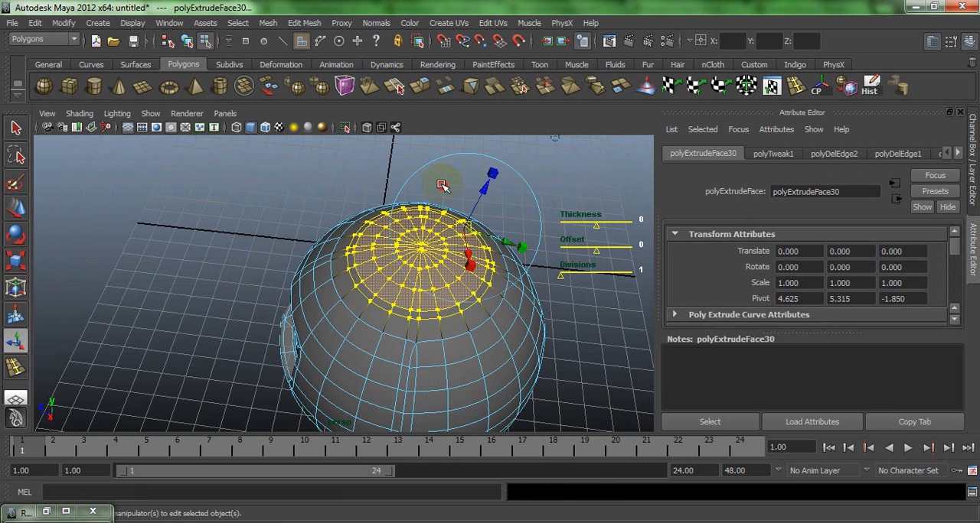
click(427, 159)
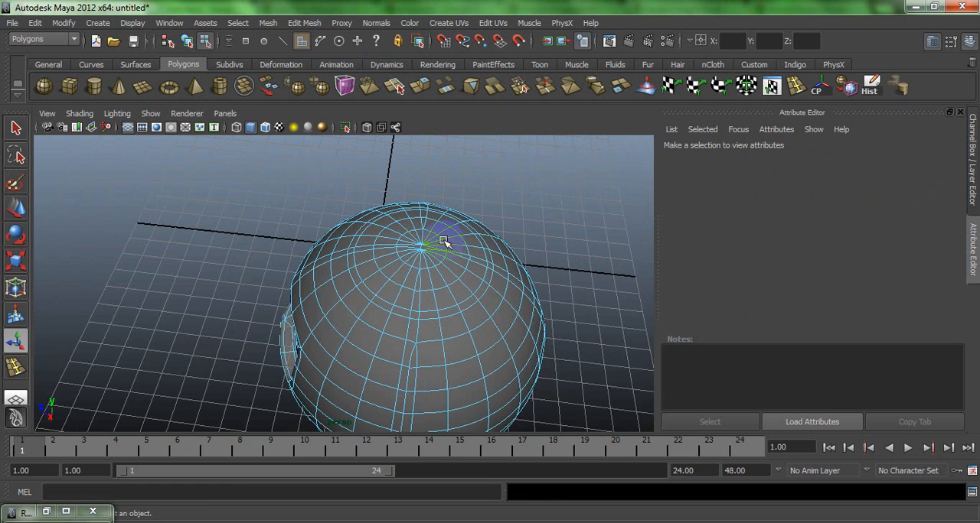
key(ctrl+z)
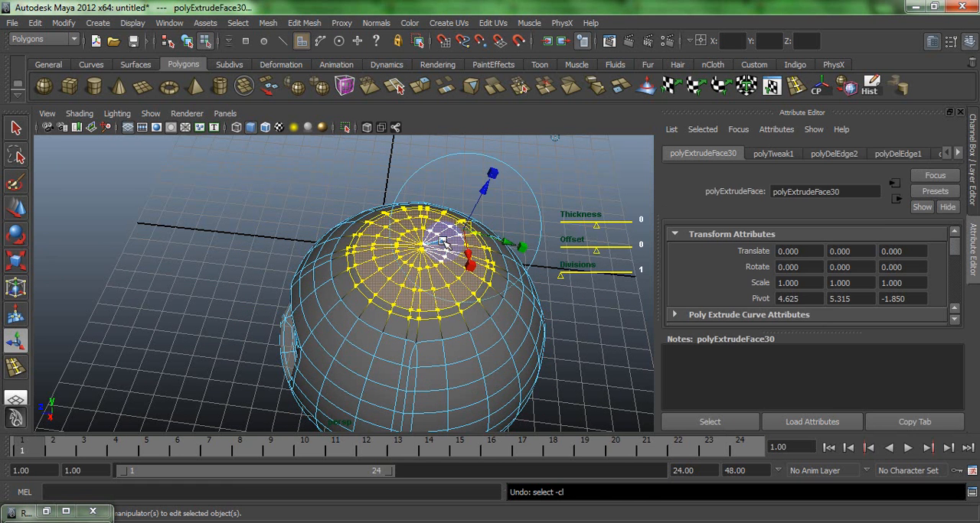
key(1)
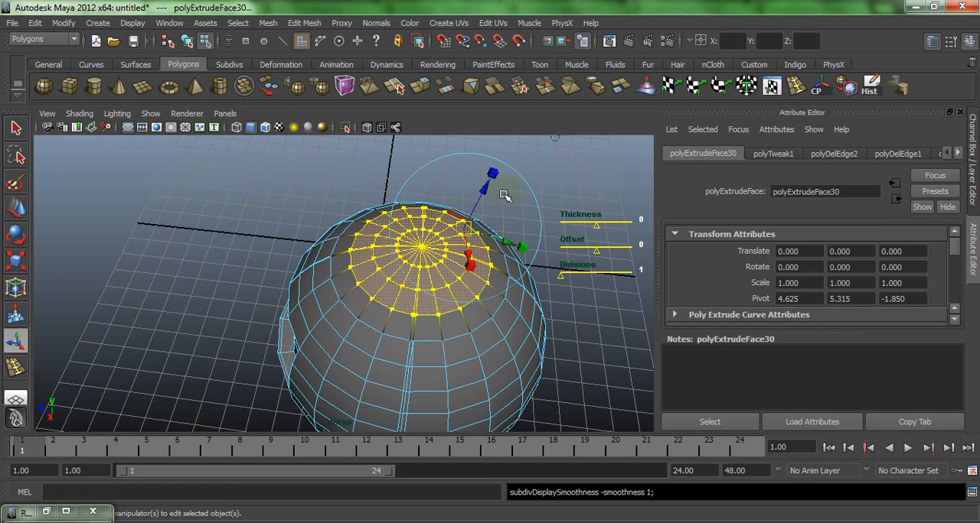
click(555, 138)
drag(432, 213, 431, 212)
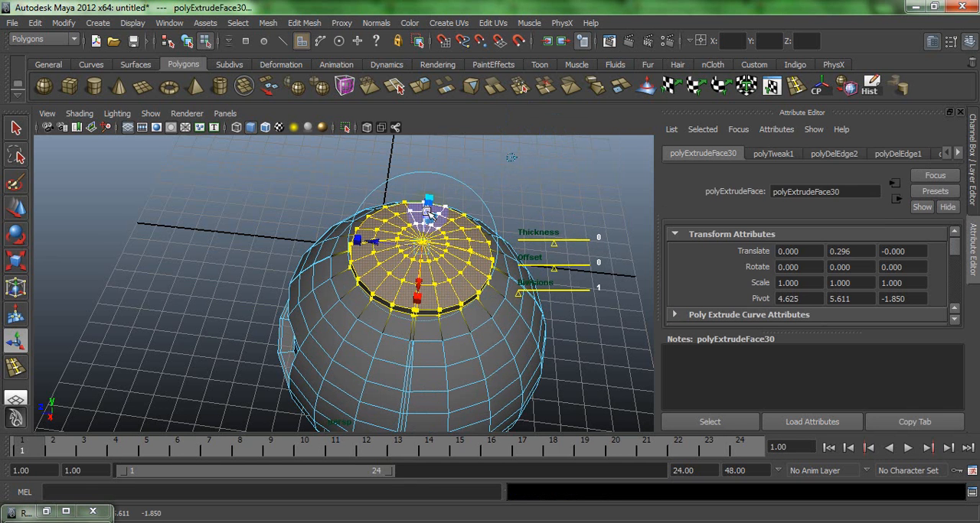
key(3)
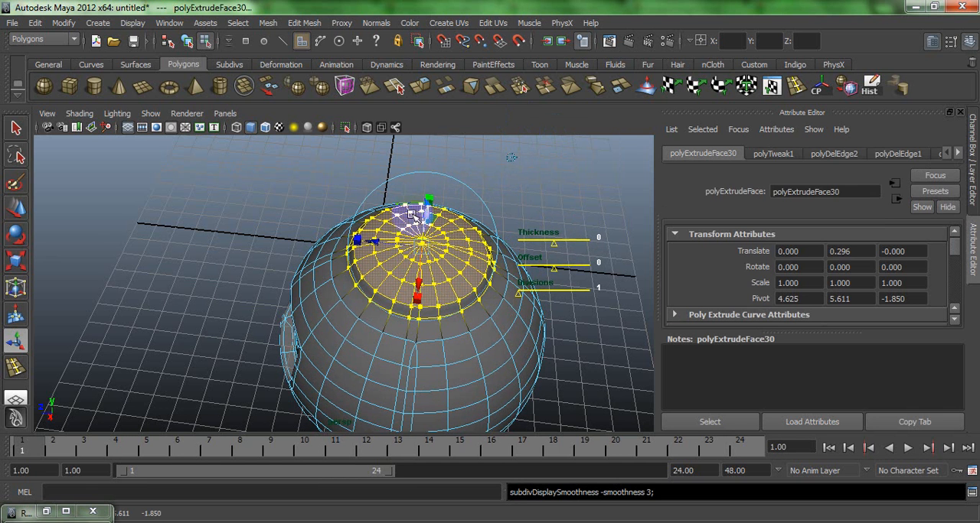
key(ctrl+e)
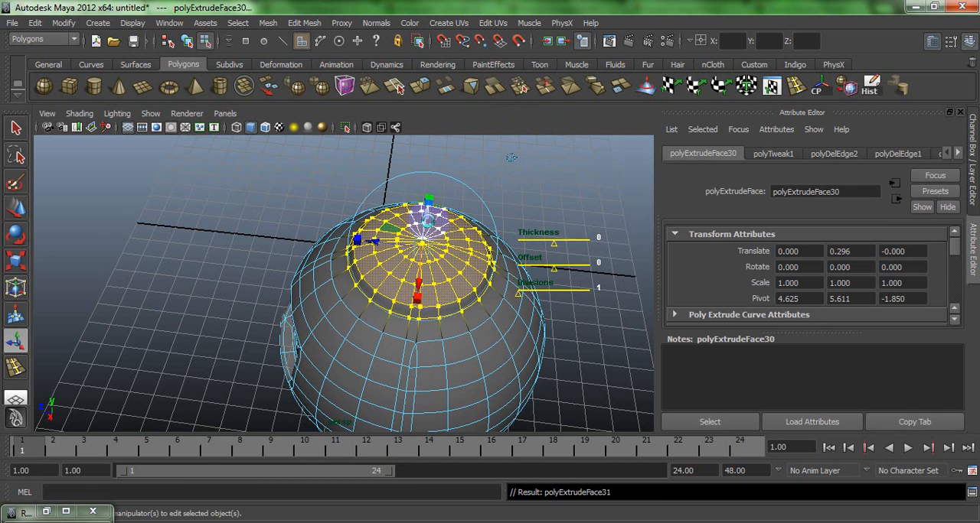
key(ctrl+z)
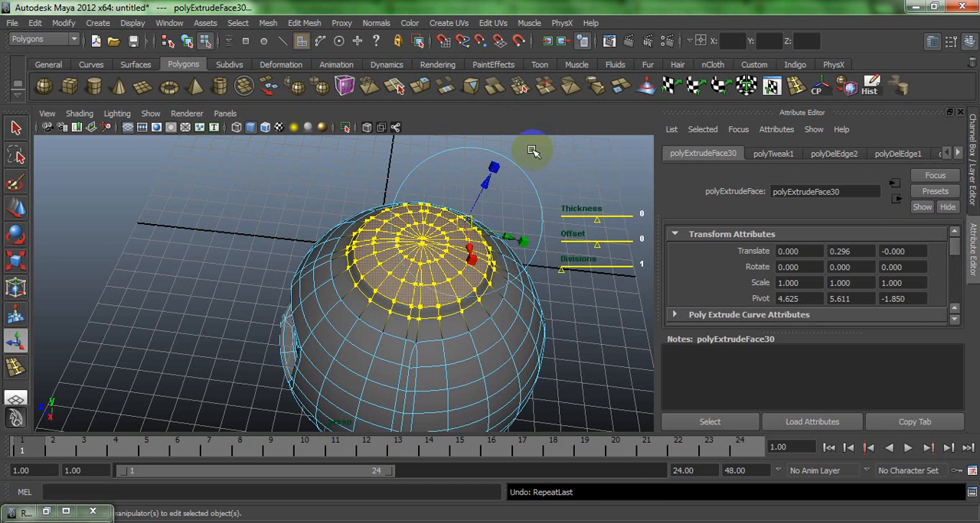
key(1)
alt+drag(498, 184, 525, 150)
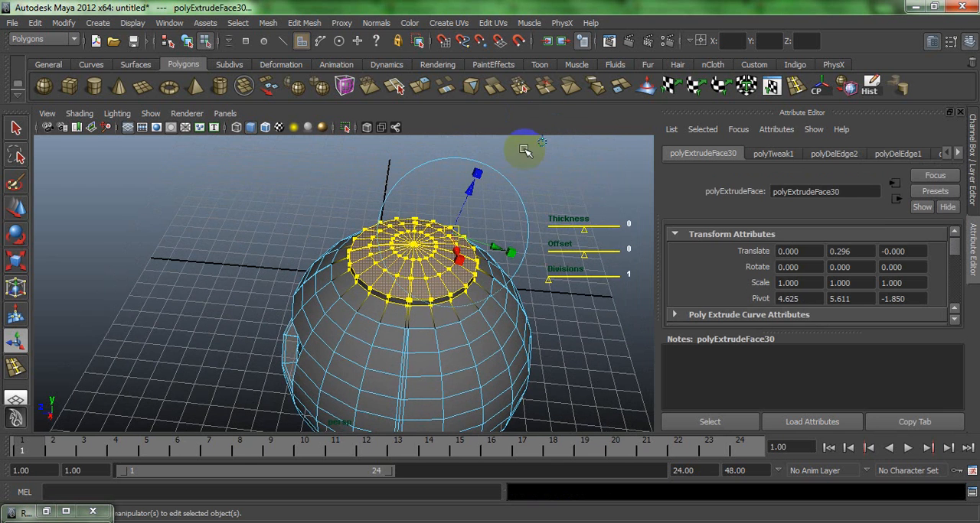
click(541, 143)
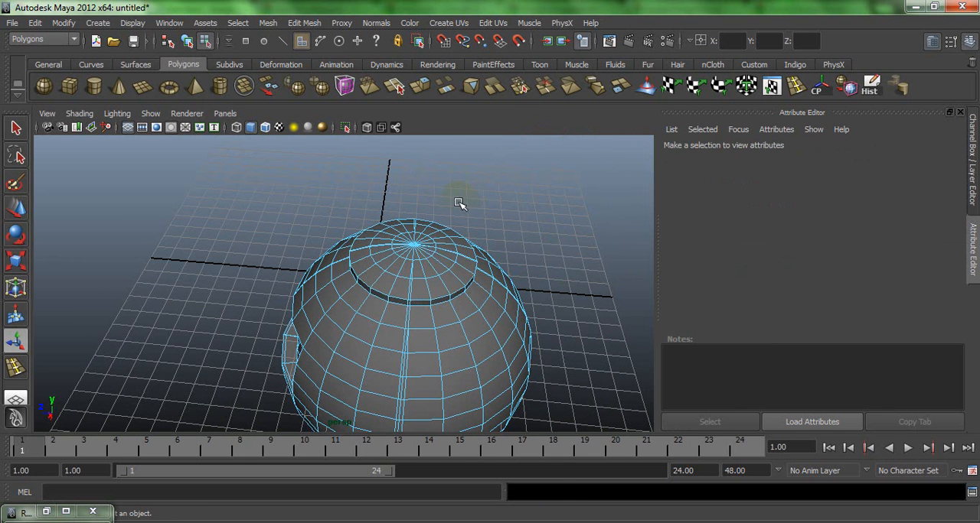
key(ctrl+z)
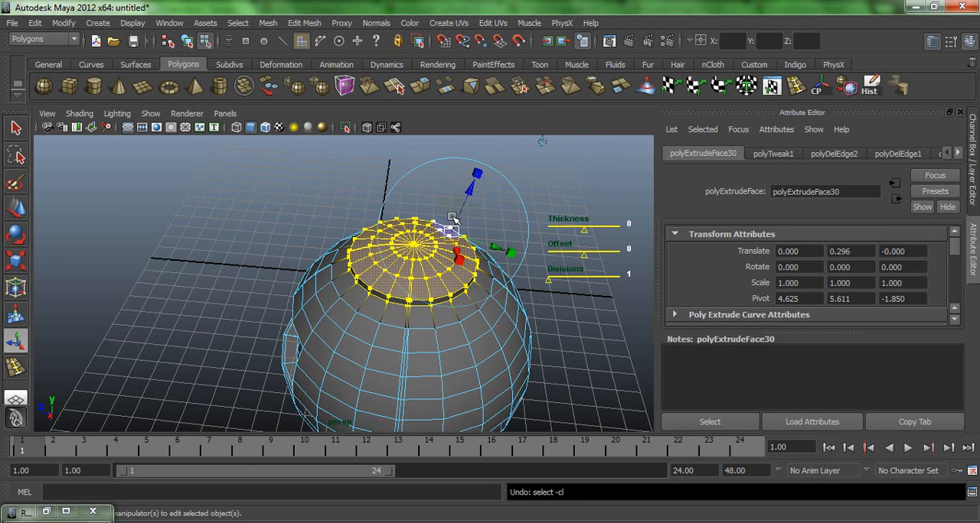
- Lower the extruded crown faces along the world Y axis and extrude them again, raised 0.563, with the smooth preview on
click(542, 143)
drag(415, 217, 417, 224)
key(ctrl+e)
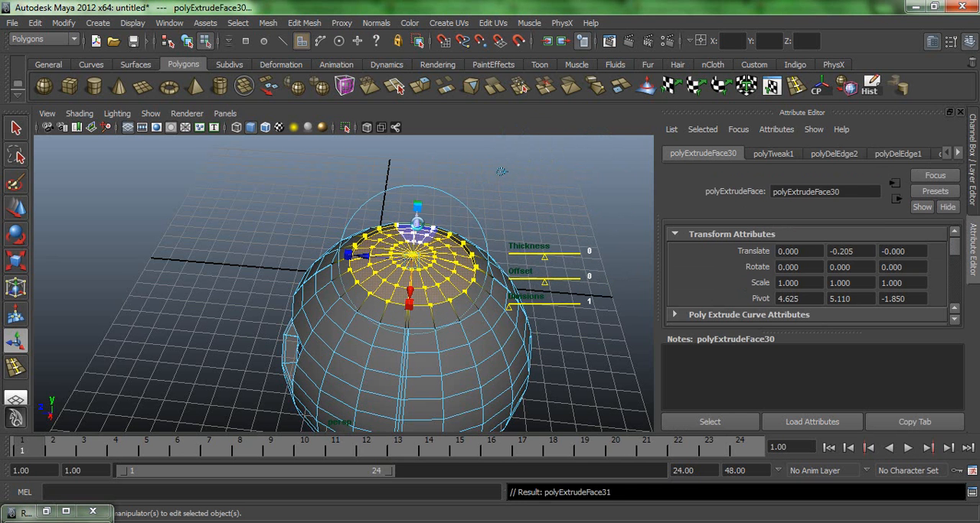
click(542, 151)
drag(416, 224, 417, 215)
key(3)
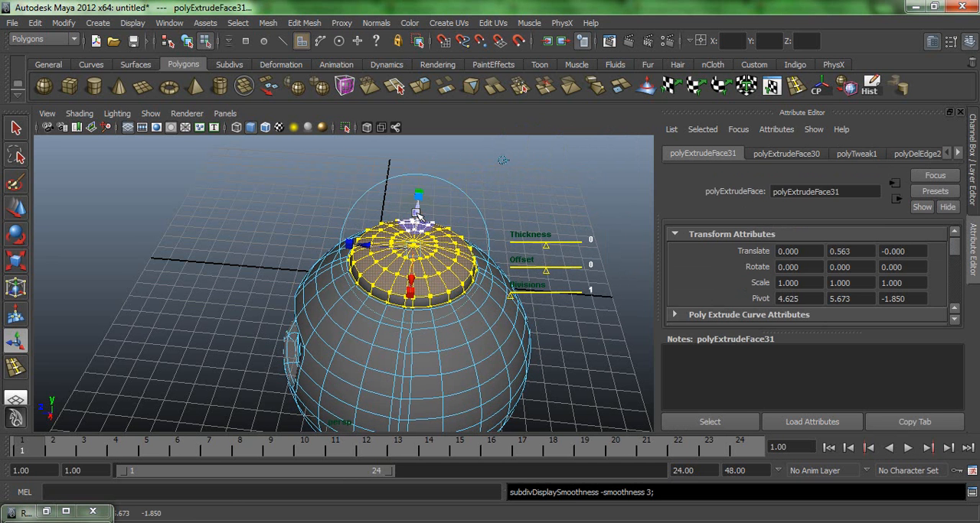
click(325, 294)
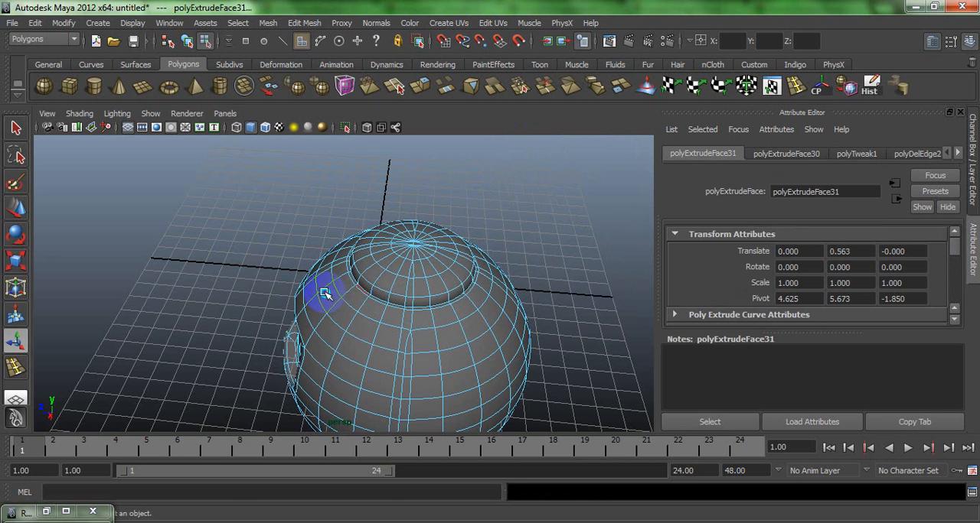
right_drag(377, 254, 402, 244)
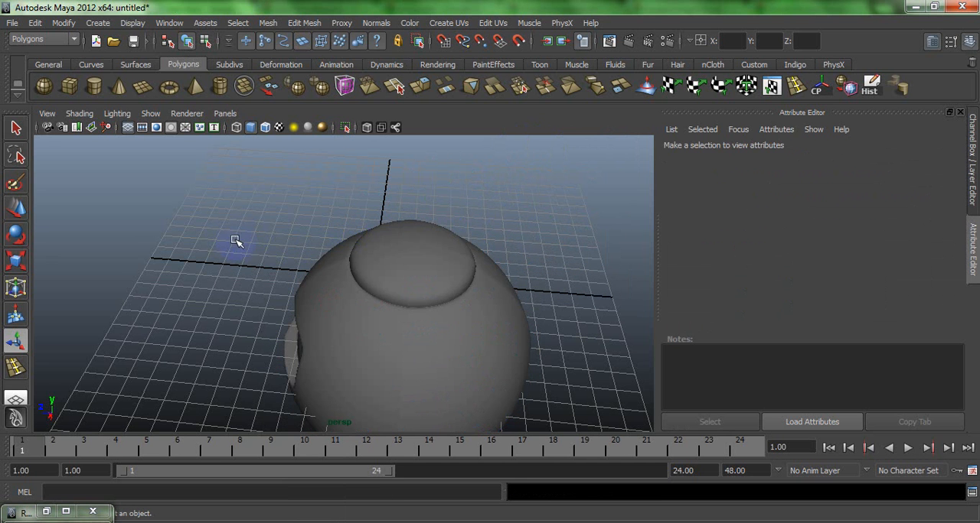
- Extrude the faces at the lower front of the leg and pull them forward to form a foot
alt+drag(236, 243, 343, 304)
scroll(343, 304, down, 5)
alt+drag(402, 306, 361, 284)
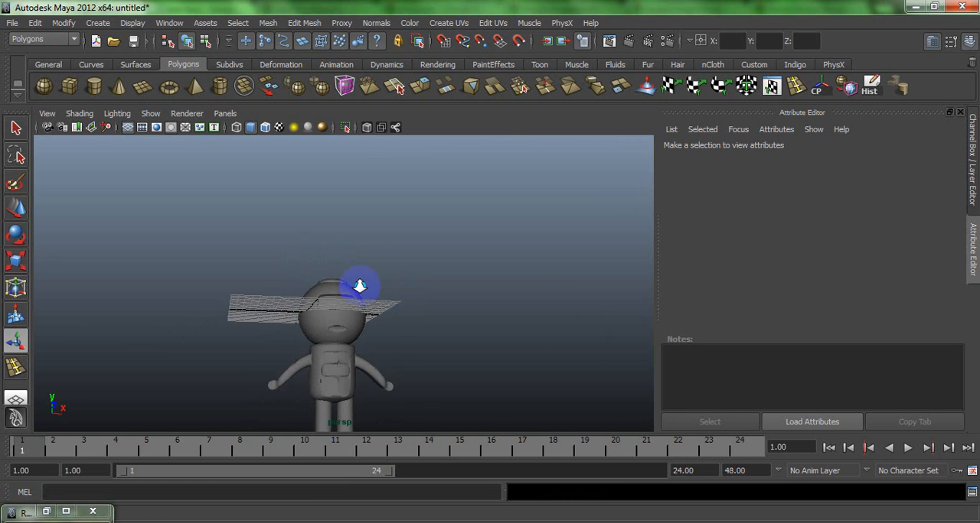
scroll(360, 284, down, 3)
alt+drag(262, 287, 304, 347)
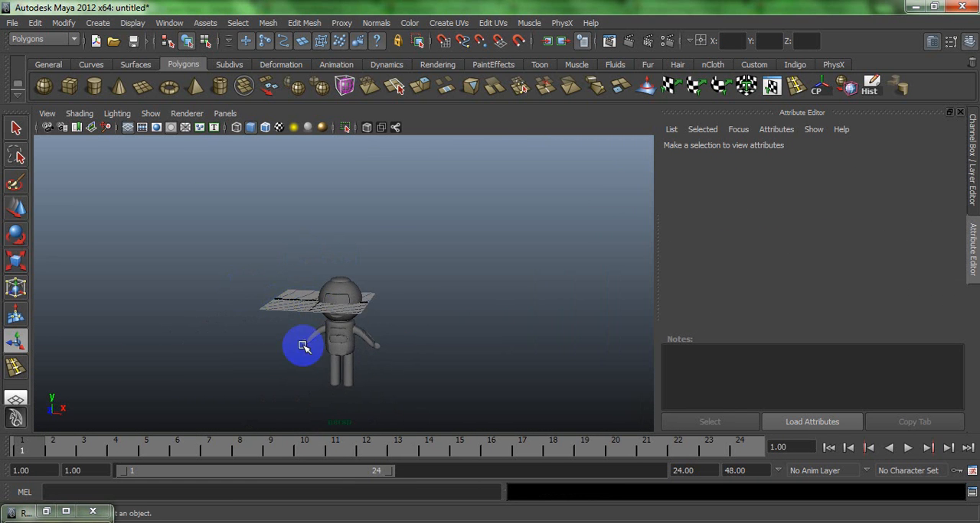
click(341, 387)
key(f)
alt+drag(372, 382, 326, 389)
right_drag(326, 389, 325, 308)
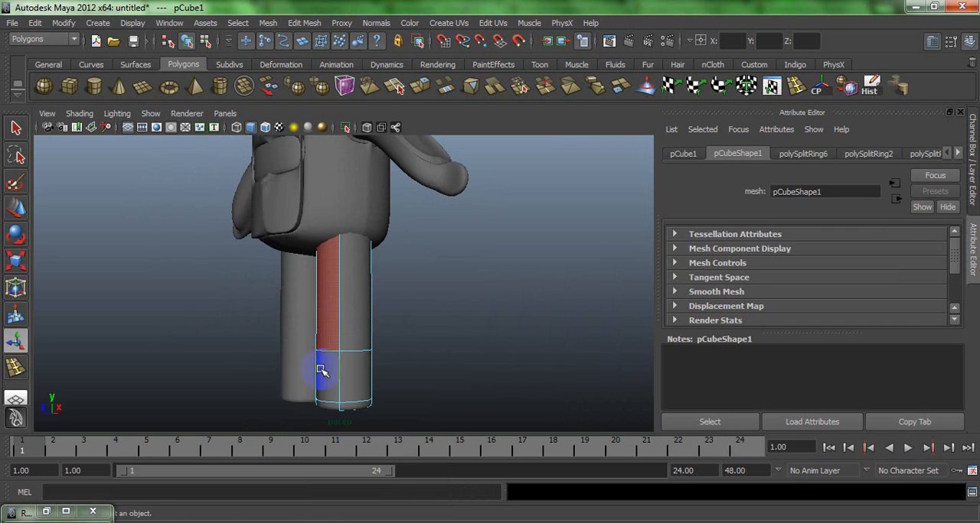
click(329, 406)
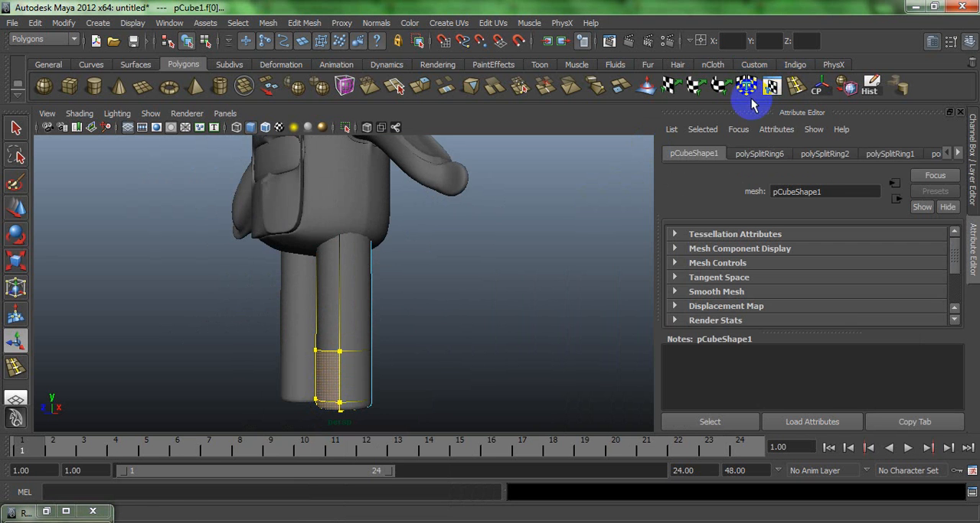
click(420, 93)
alt+drag(321, 306, 266, 324)
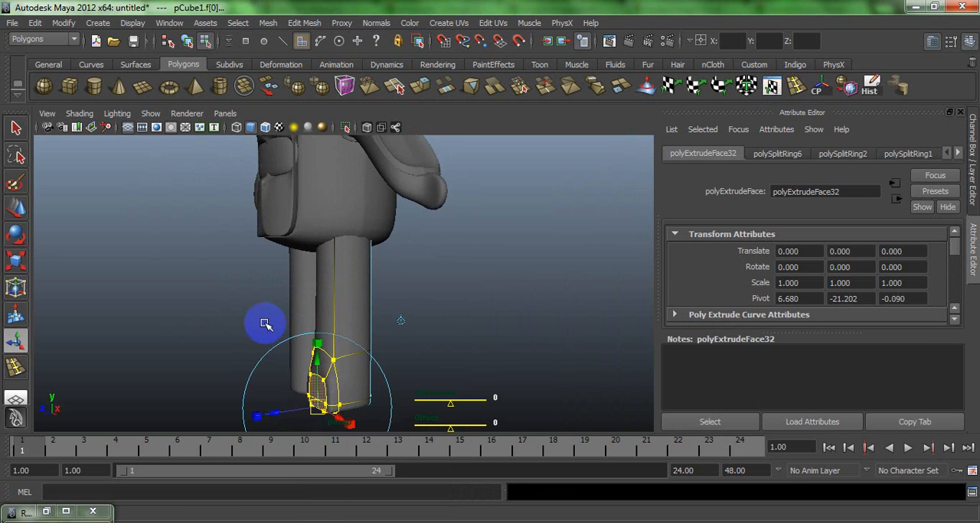
drag(272, 413, 222, 404)
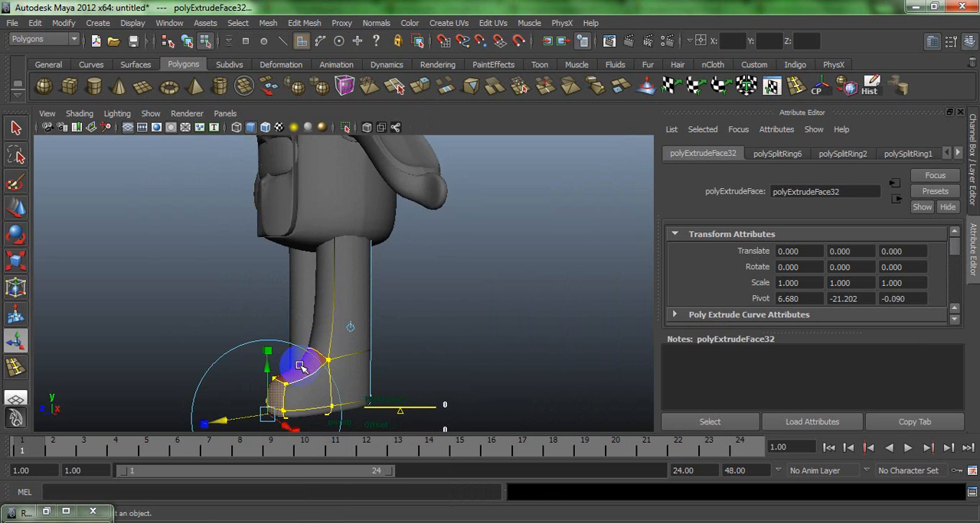
- Move the face on top of the foot, in front of the ankle, slightly downward to flatten the instep
key(e)
drag(251, 340, 288, 288)
key(w)
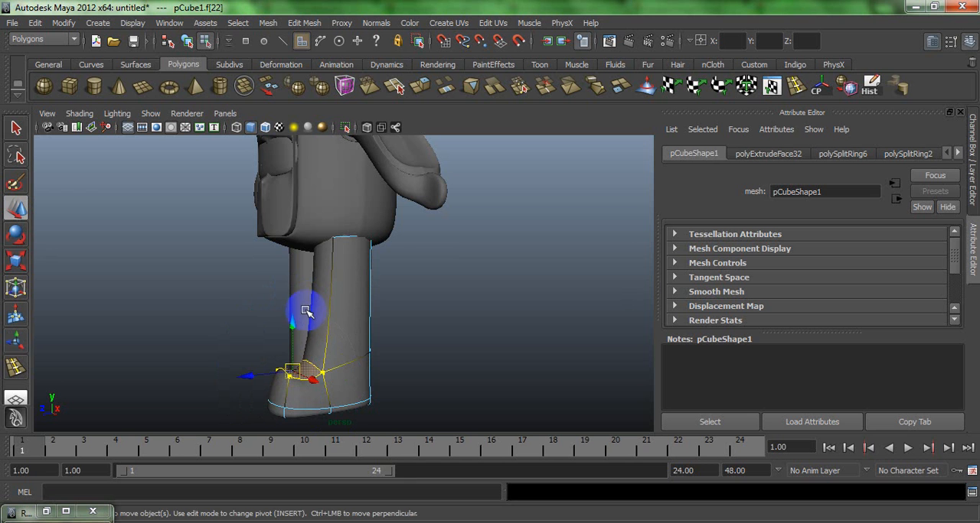
drag(294, 325, 296, 344)
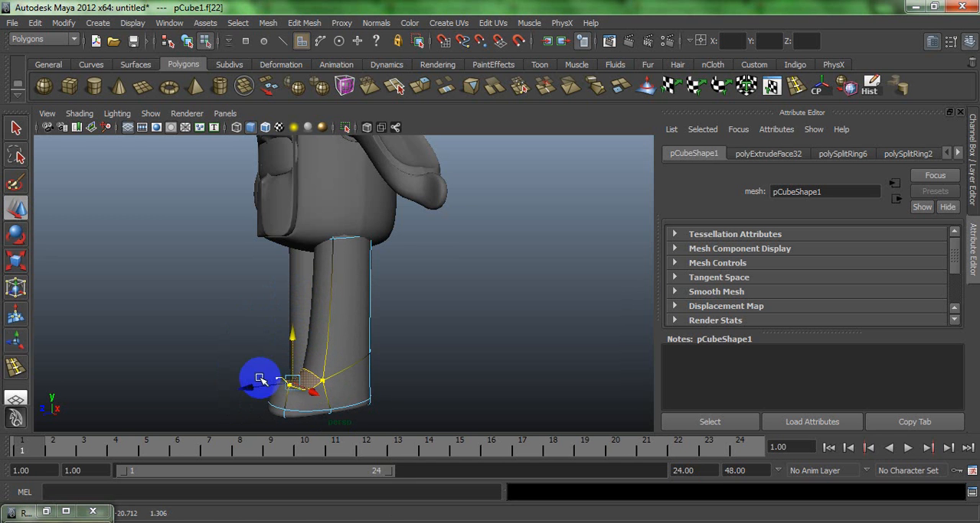
click(221, 349)
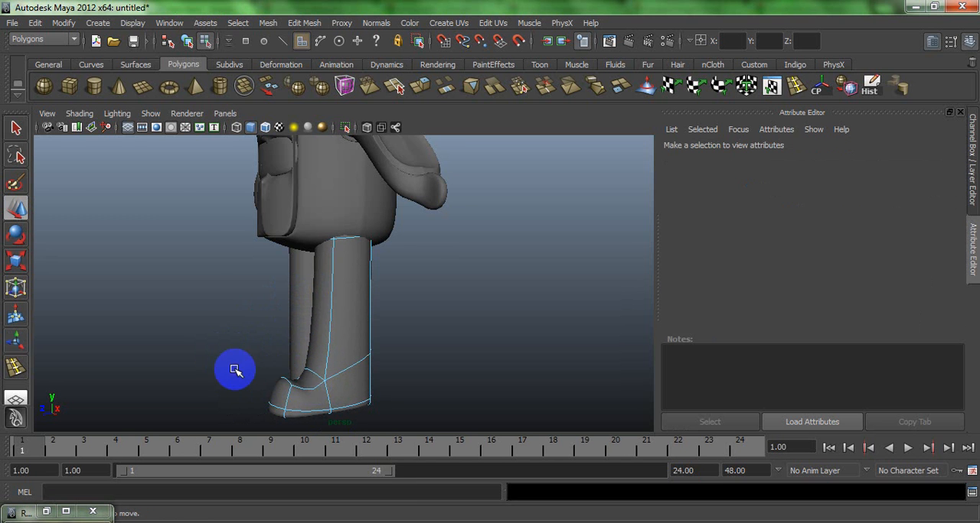
- Extrude the two underside faces of the foot three times together, pushing them downward and insetting the last to form a sole
alt+drag(235, 367, 313, 357)
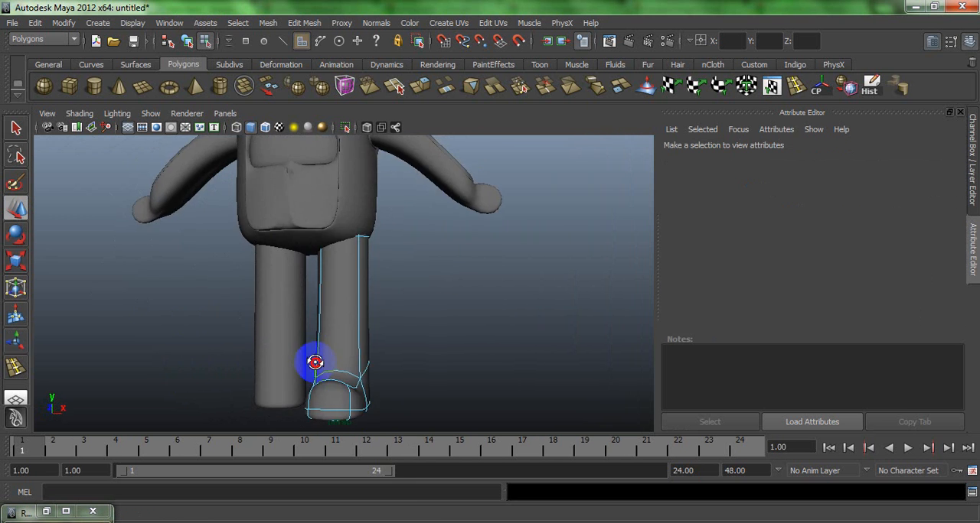
alt+right_drag(313, 356, 247, 301)
alt+drag(246, 302, 347, 341)
click(331, 330)
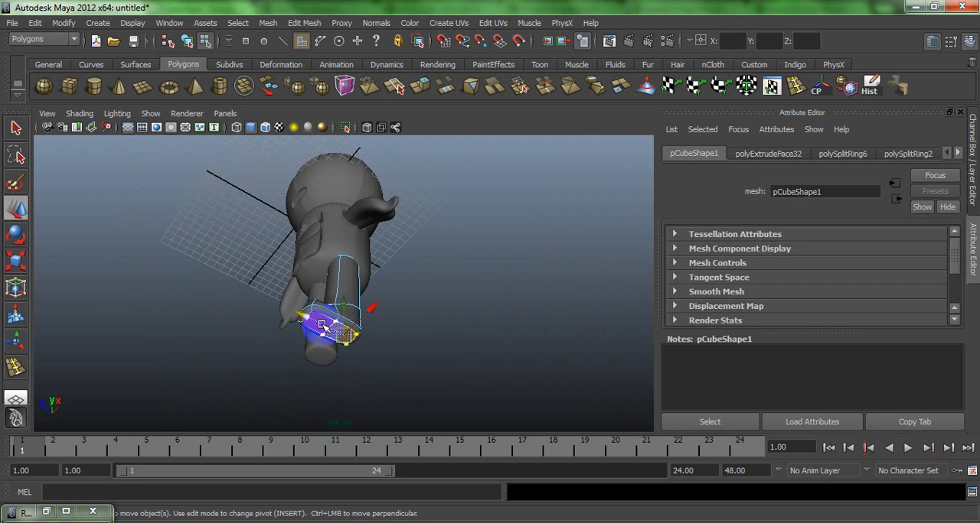
key(f)
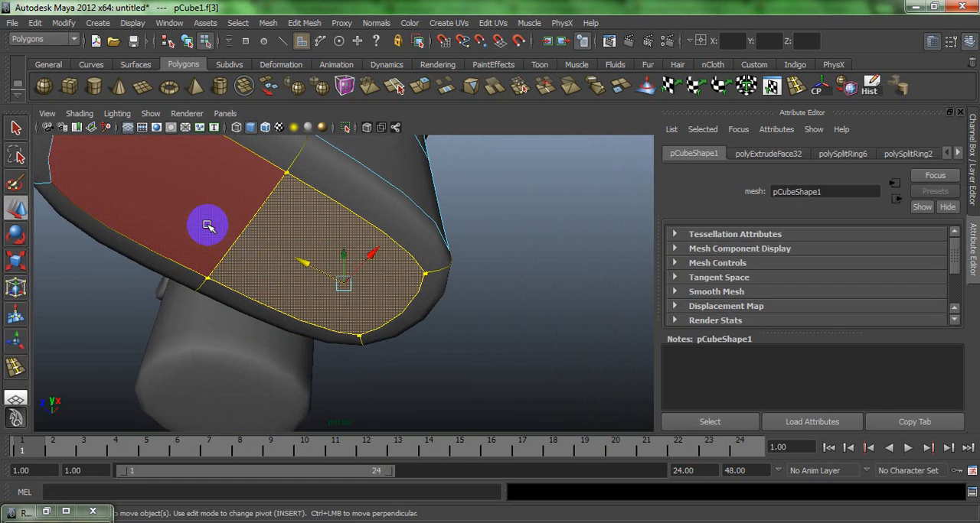
shift+click(208, 225)
click(427, 90)
alt+drag(368, 293, 346, 341)
key(ctrl+e)
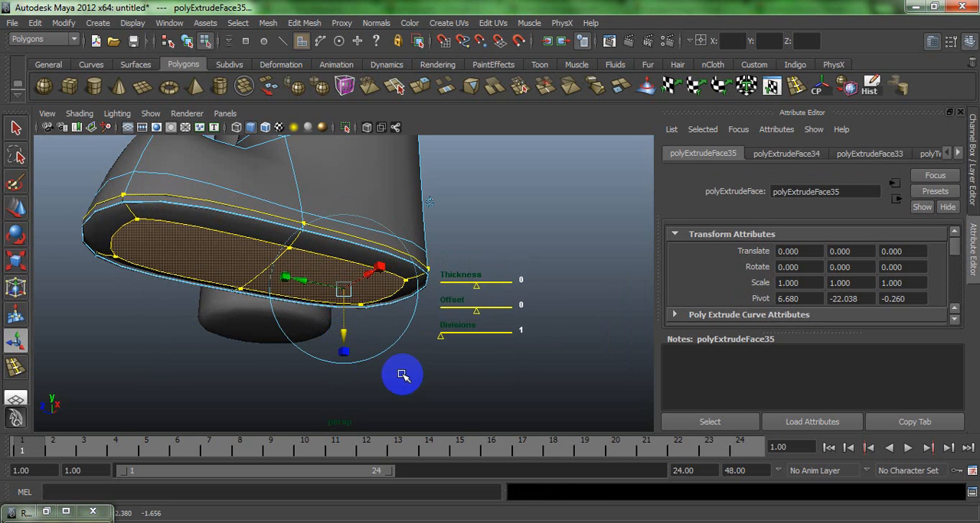
click(410, 378)
right_drag(329, 240, 414, 217)
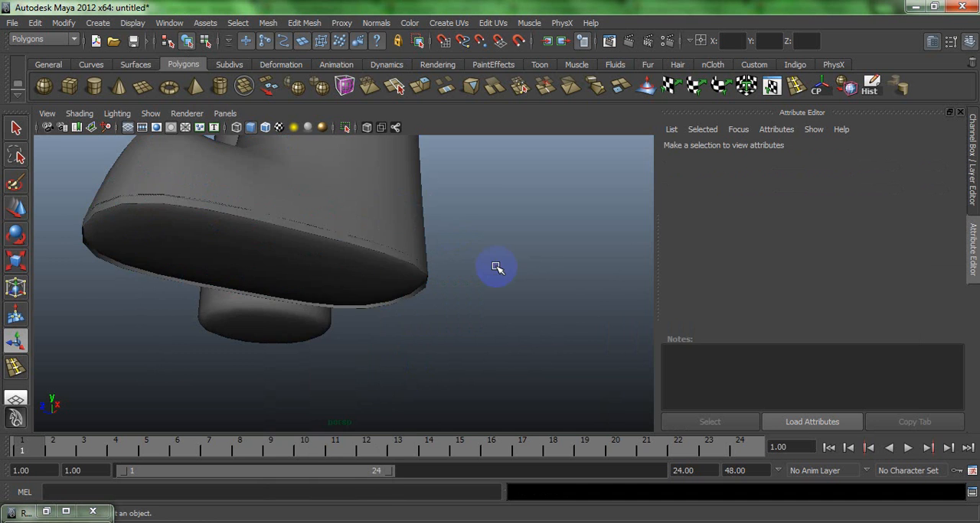
- Extrude the two inner sole faces as separate pads with Keep Faces Together off, pulling them slightly downward
alt+drag(499, 269, 307, 201)
click(321, 256)
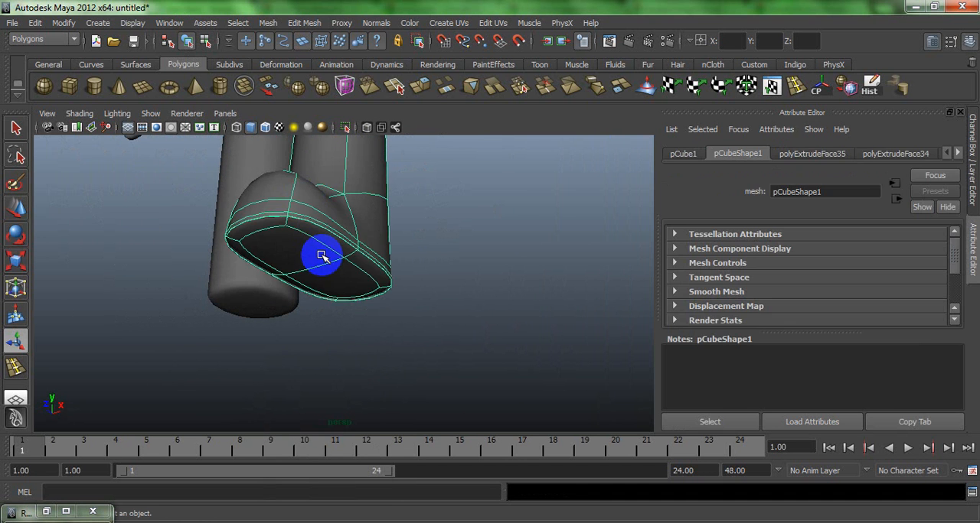
right_drag(322, 256, 323, 285)
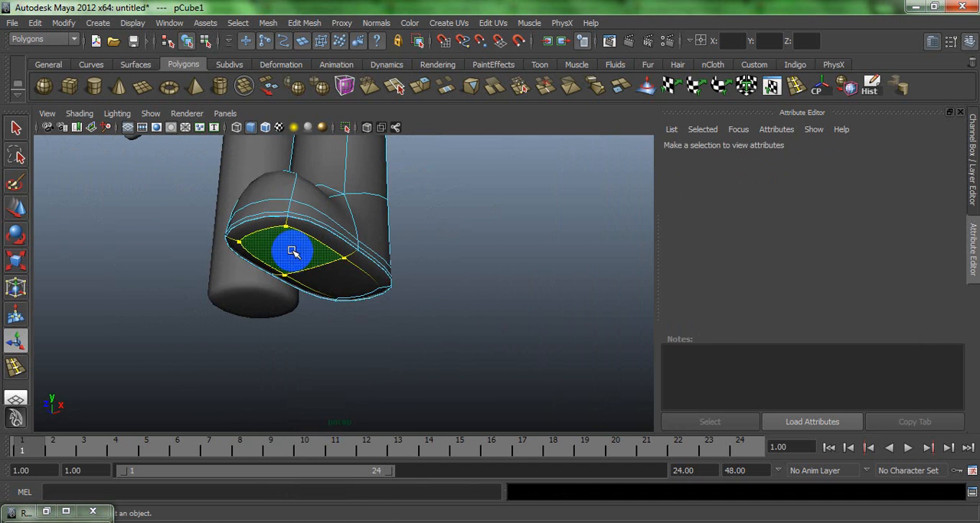
click(320, 286)
click(311, 25)
click(316, 47)
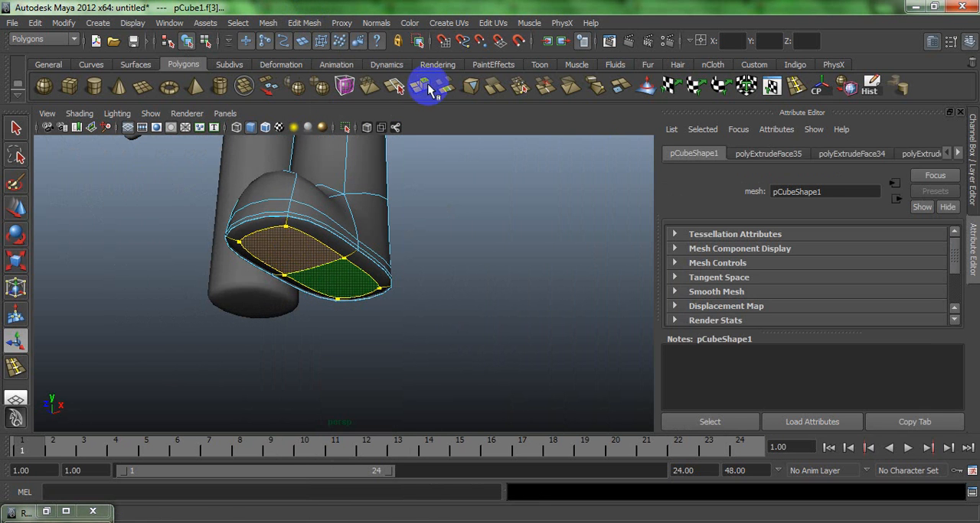
click(413, 86)
drag(341, 330, 343, 335)
click(403, 394)
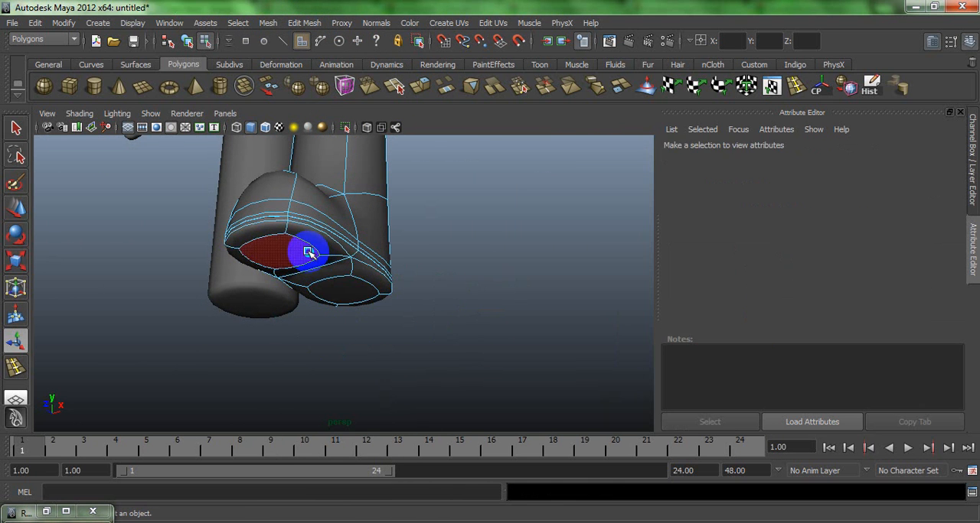
right_drag(306, 247, 376, 210)
- Try to extrude the rounded toe face on the front of the foot, and undo the attempt
alt+drag(356, 277, 367, 299)
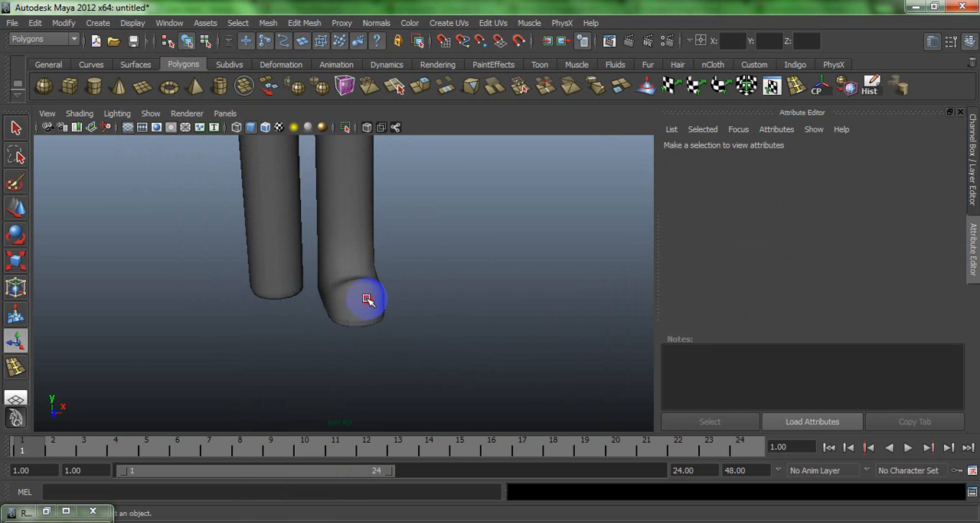
click(367, 299)
right_click(366, 300)
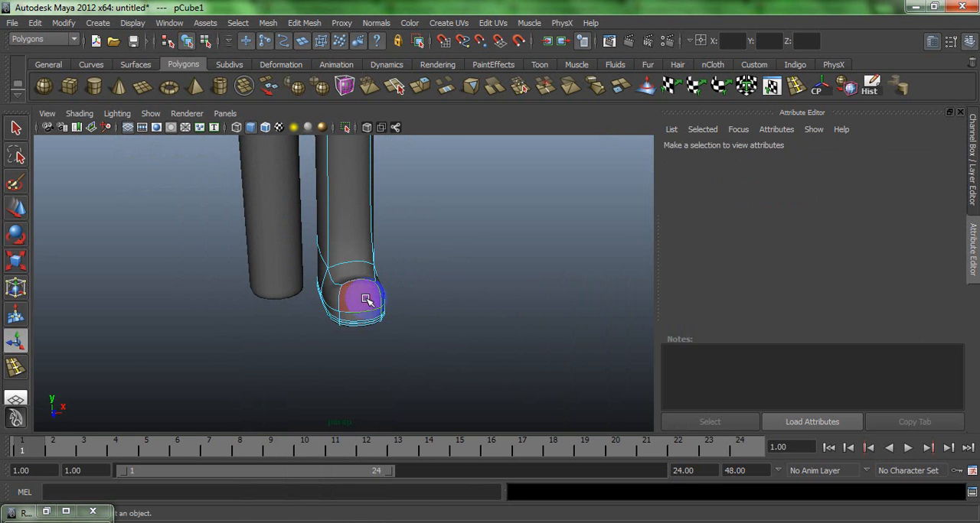
scroll(363, 299, up, 6)
alt+drag(354, 295, 304, 293)
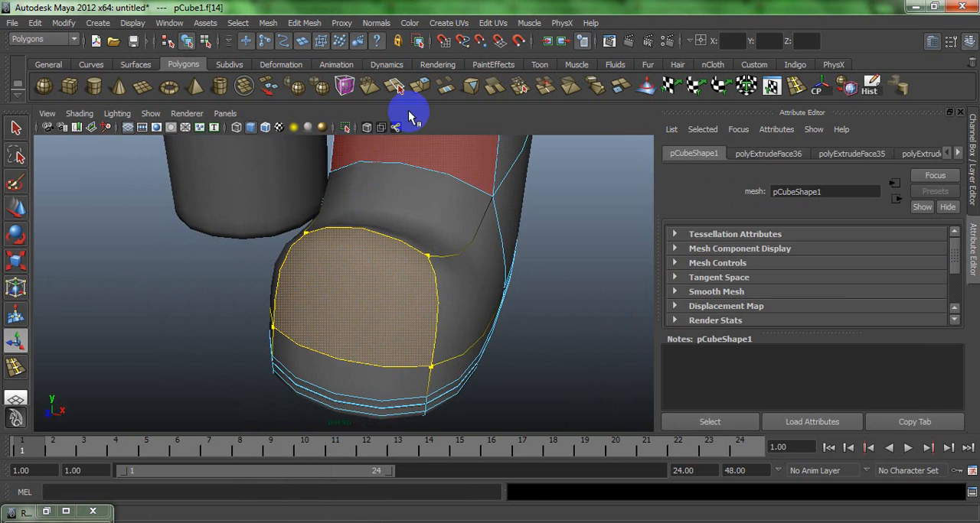
click(428, 96)
alt+drag(328, 260, 436, 262)
key(ctrl+z)
right_drag(437, 262, 509, 225)
- Replace the plain leg with a duplicate of the leg with the foot, moved along X to the opposite side
click(510, 239)
alt+drag(510, 239, 312, 228)
click(284, 229)
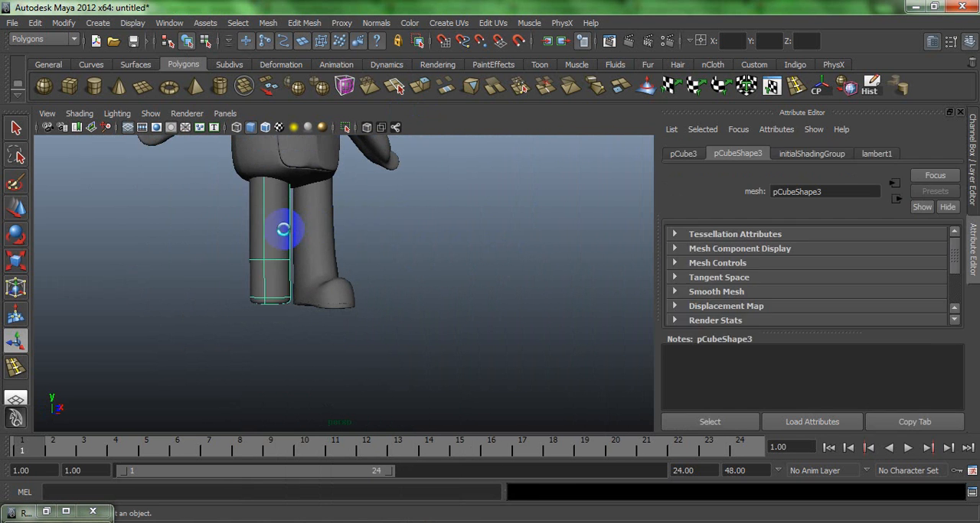
key(Delete)
click(306, 239)
key(w)
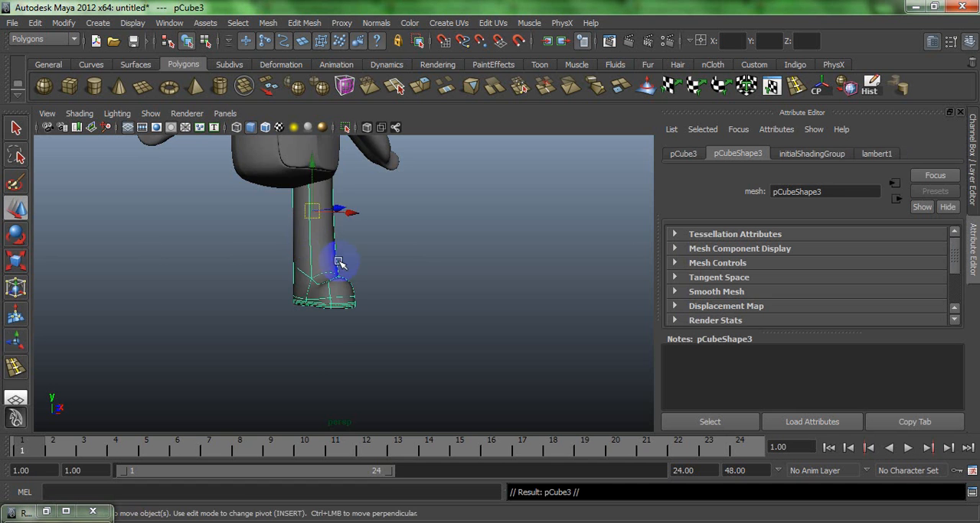
alt+drag(332, 262, 313, 254)
drag(390, 212, 337, 211)
click(402, 241)
- Extrude the outer side face of the original leg repeatedly, insetting it and pulling it outward into a raised side panel
alt+drag(403, 241, 236, 235)
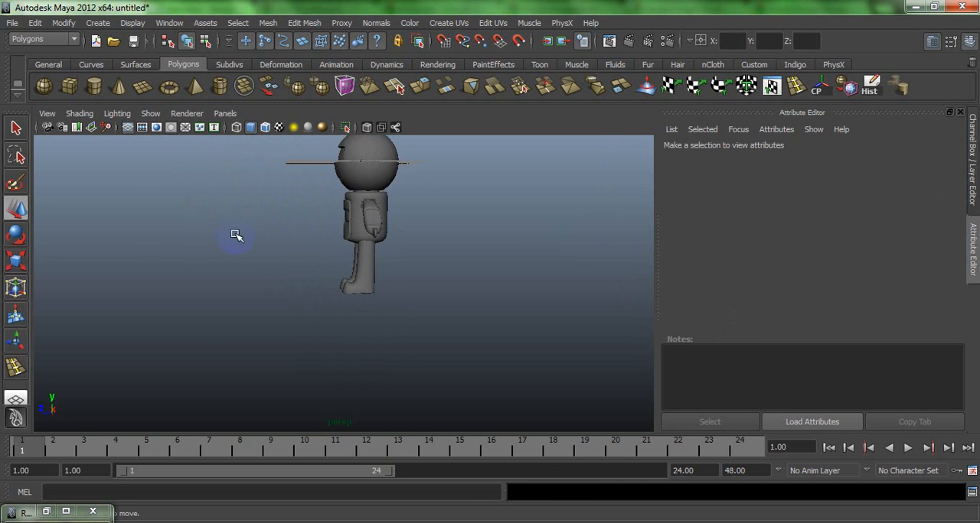
click(370, 271)
scroll(393, 310, up, 5)
right_drag(396, 257, 393, 273)
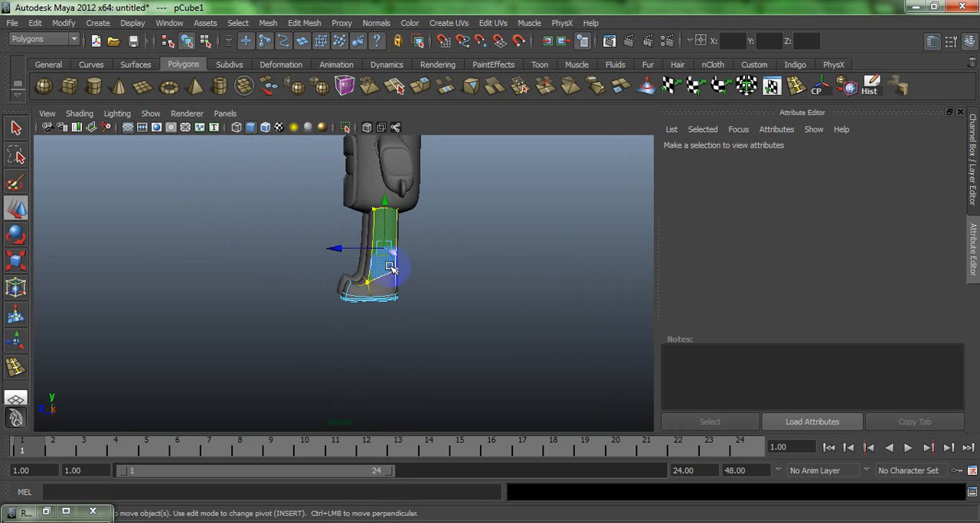
click(420, 87)
scroll(449, 254, down, 3)
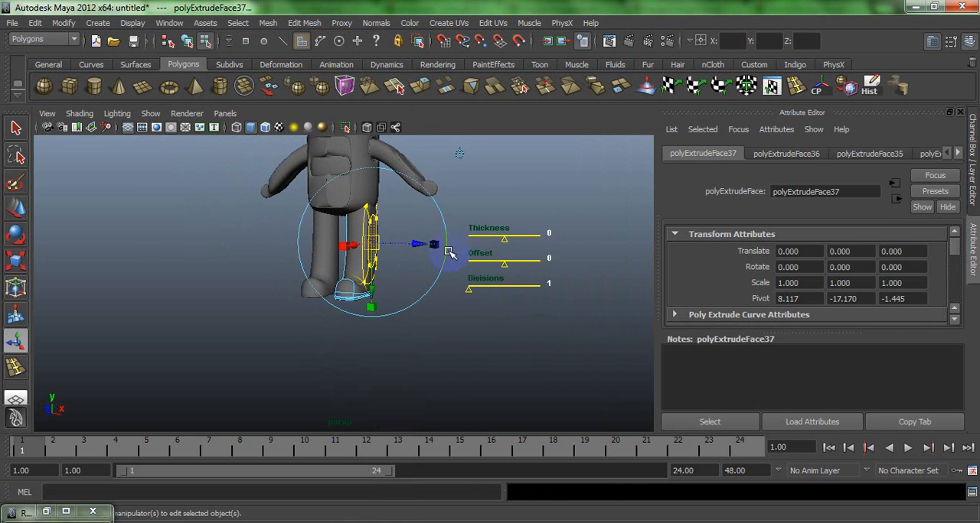
scroll(449, 254, up, 4)
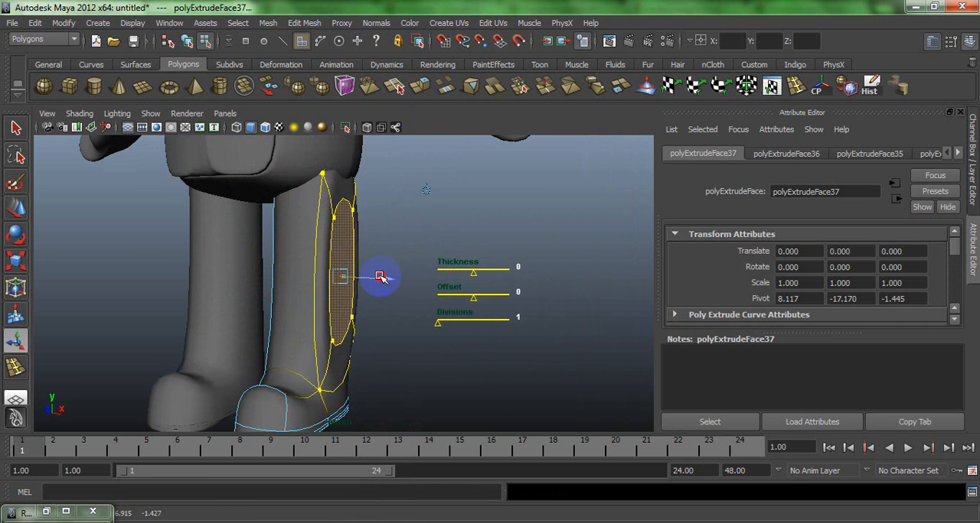
drag(377, 277, 395, 282)
key(g)
key(g)
click(415, 208)
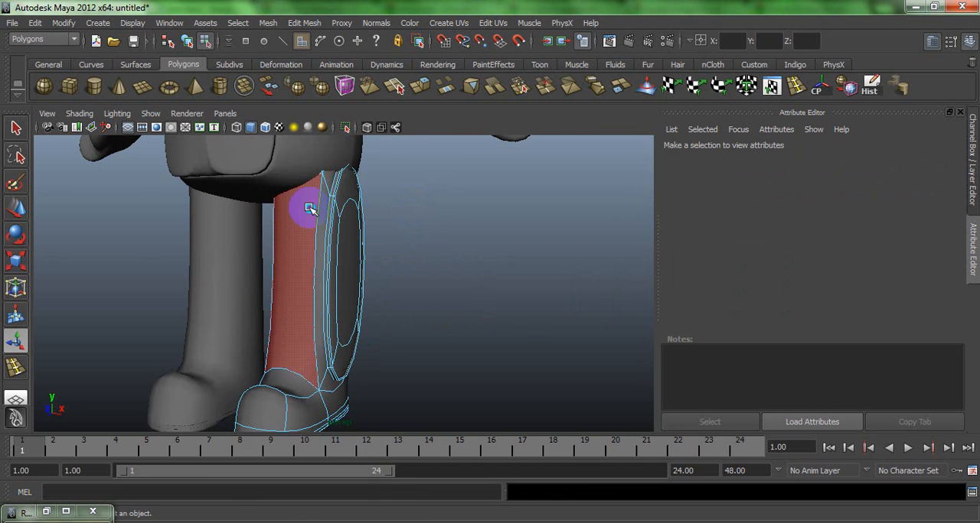
right_drag(309, 208, 362, 174)
- Delete the leg that lacks the raised side panel
alt+drag(410, 207, 264, 203)
scroll(286, 243, down, 5)
click(277, 267)
key(Delete)
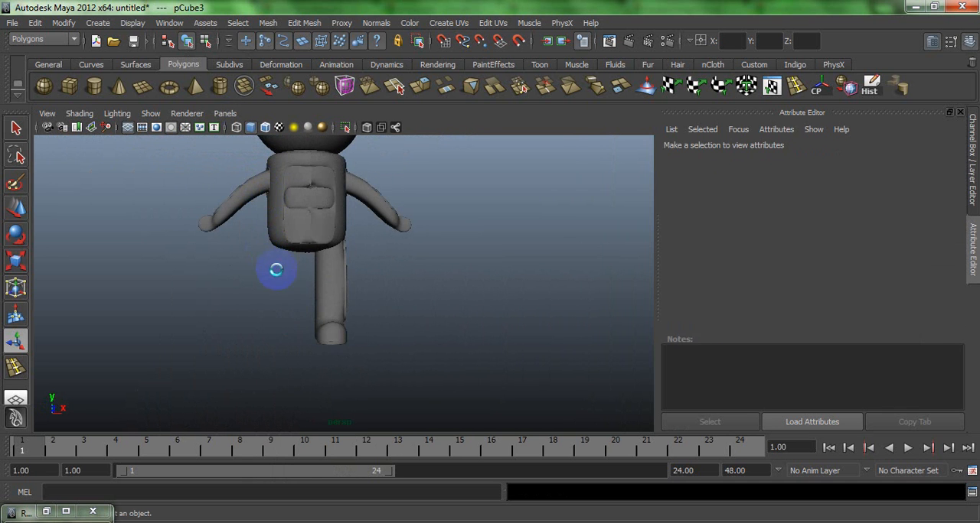
- Duplicate the paneled leg, mirror the copy with Scale X -1.838, and move it along X to the opposite side
click(325, 292)
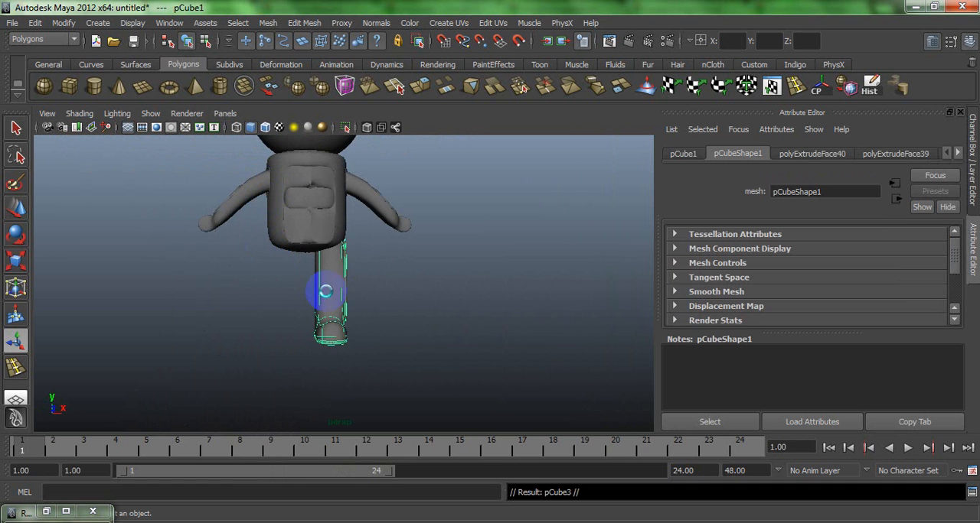
click(975, 197)
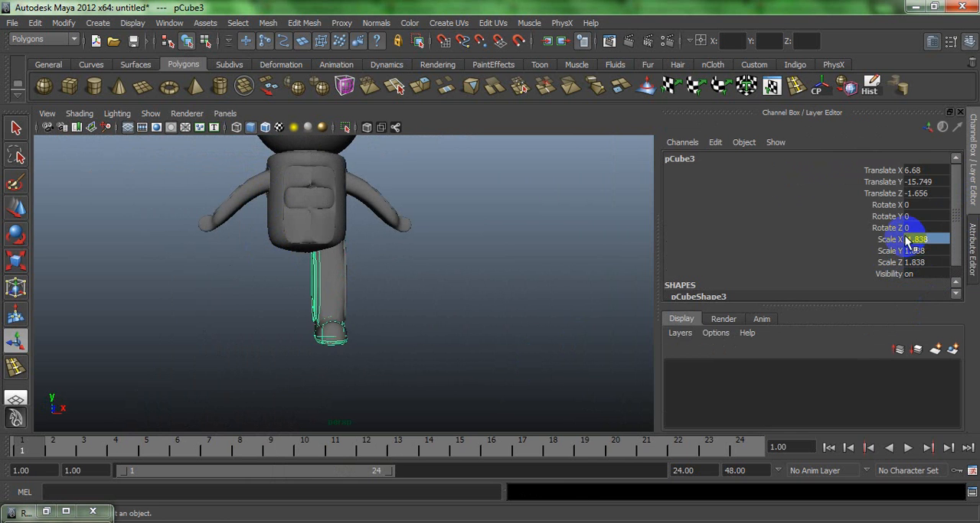
key(w)
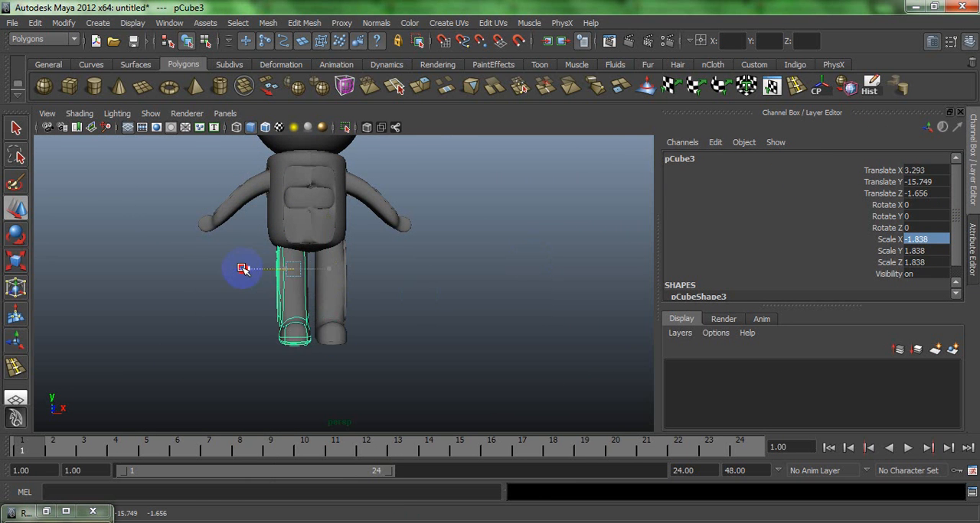
click(222, 291)
alt+drag(225, 291, 265, 268)
- Select the horizontal row of adjacent faces at mid-height on the side of the head
click(313, 227)
key(f)
click(245, 212)
click(368, 264)
alt+drag(368, 264, 331, 253)
right_drag(346, 251, 348, 268)
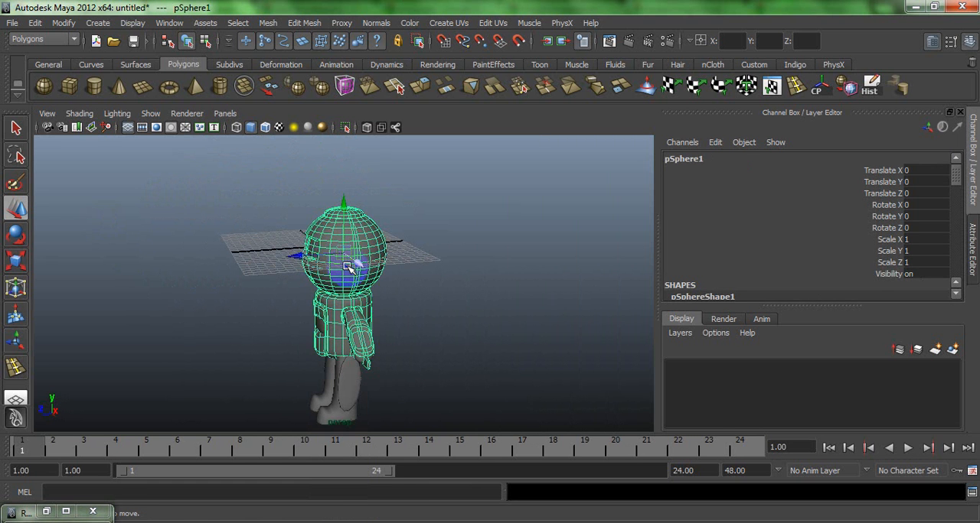
click(349, 262)
key(f)
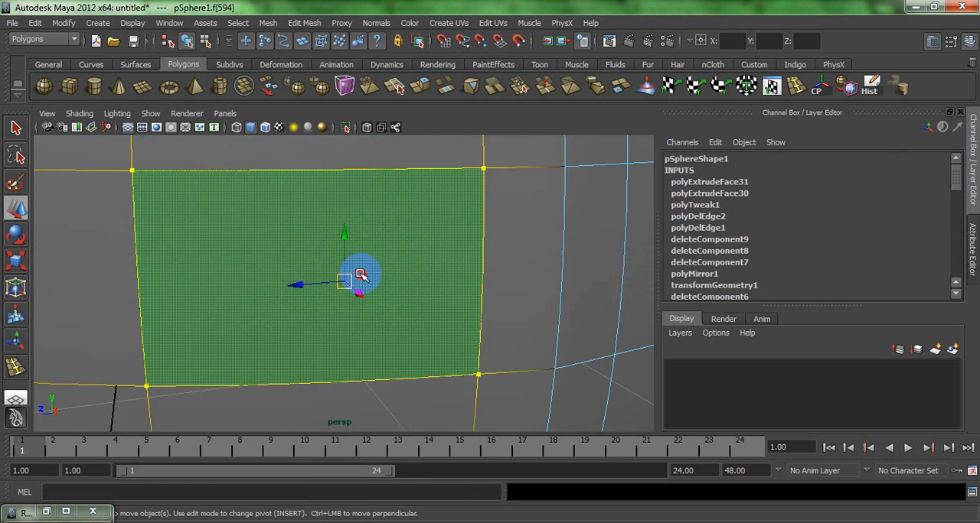
alt+drag(361, 276, 317, 254)
scroll(318, 222, down, 5)
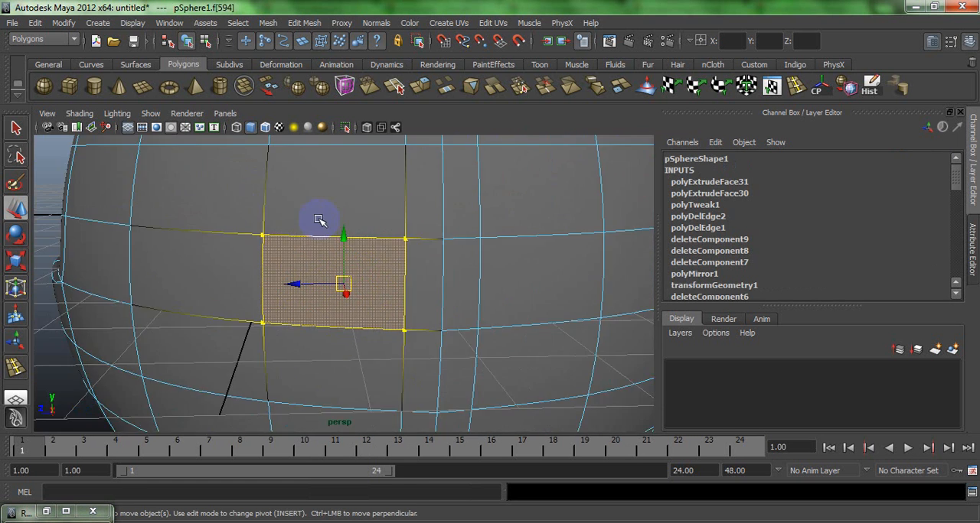
shift+click(484, 278)
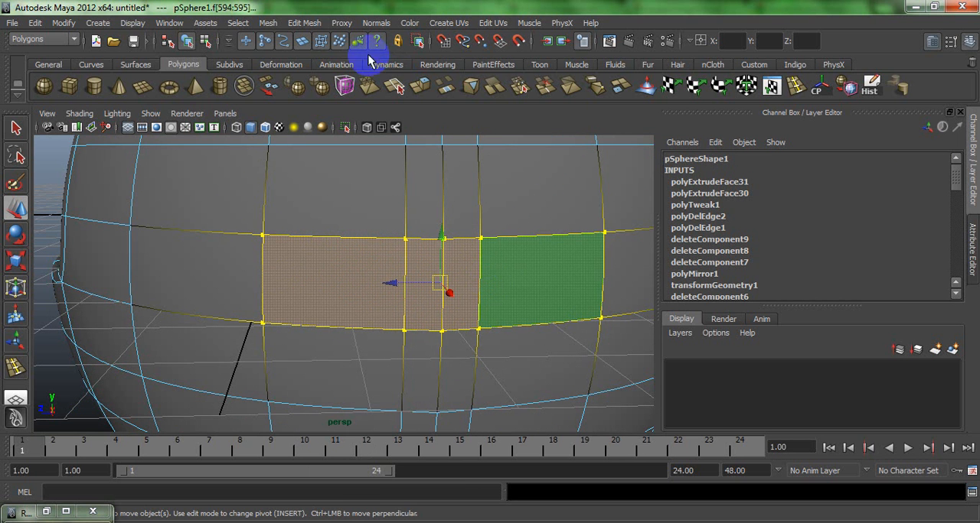
click(420, 85)
alt+drag(246, 271, 365, 286)
key(ctrl+z)
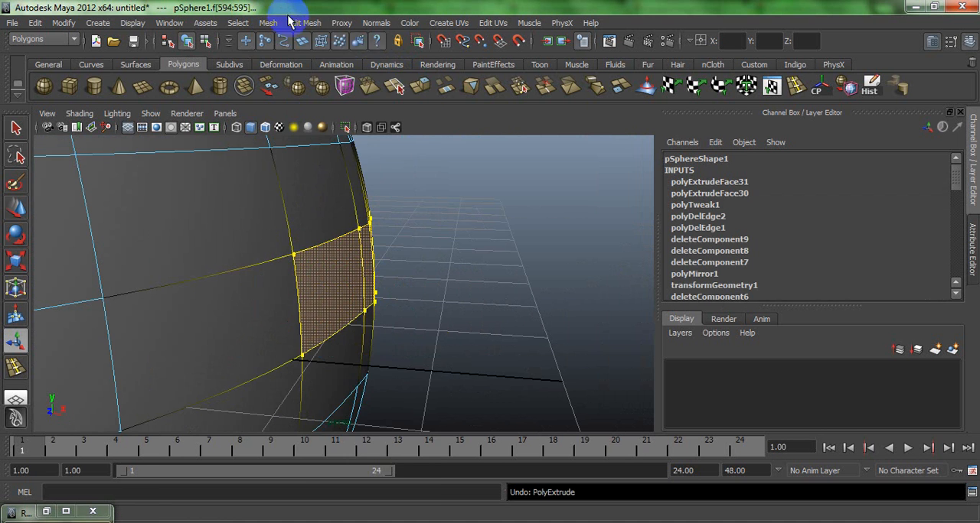
- Turn Keep Faces Together on and extrude the selected head faces outward into a rounded knob, returning to object mode
click(295, 23)
click(307, 42)
click(414, 91)
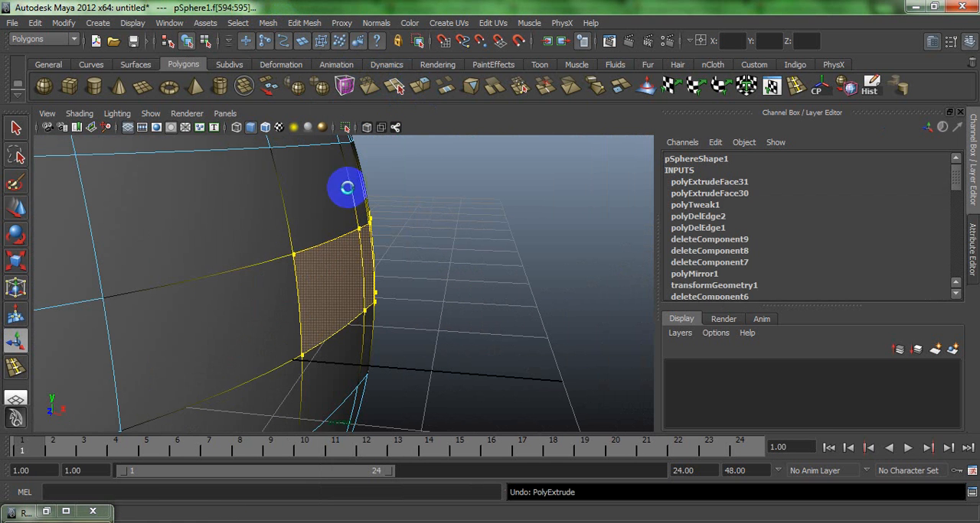
alt+drag(317, 211, 343, 259)
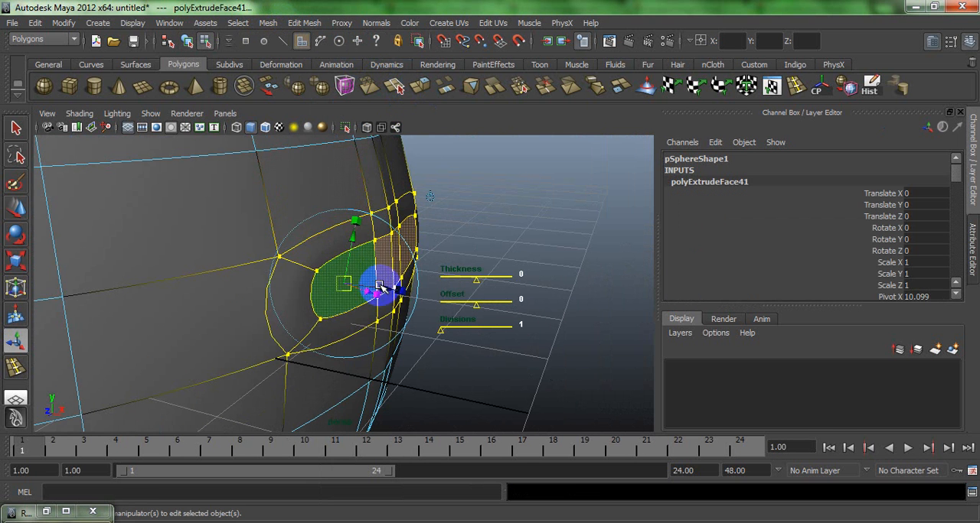
drag(380, 288, 507, 251)
click(502, 219)
alt+drag(390, 225, 254, 247)
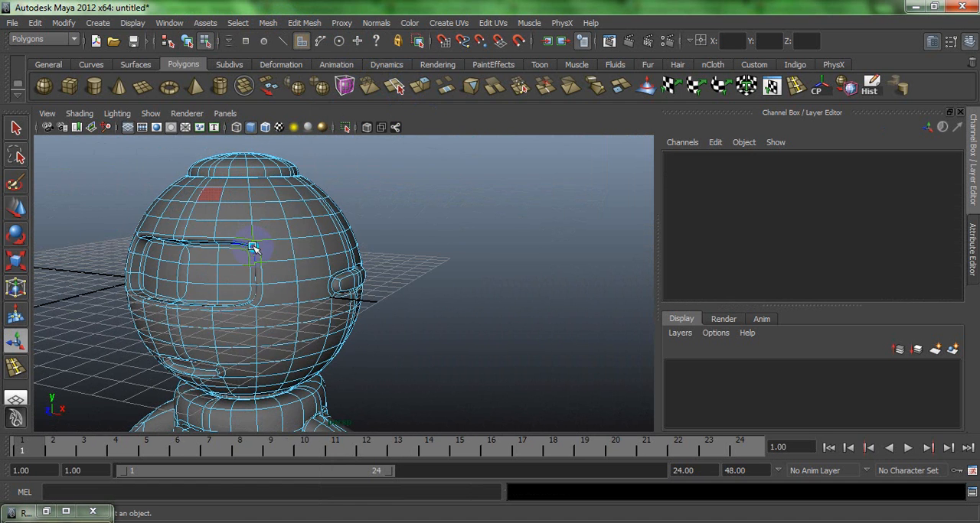
right_drag(253, 246, 285, 234)
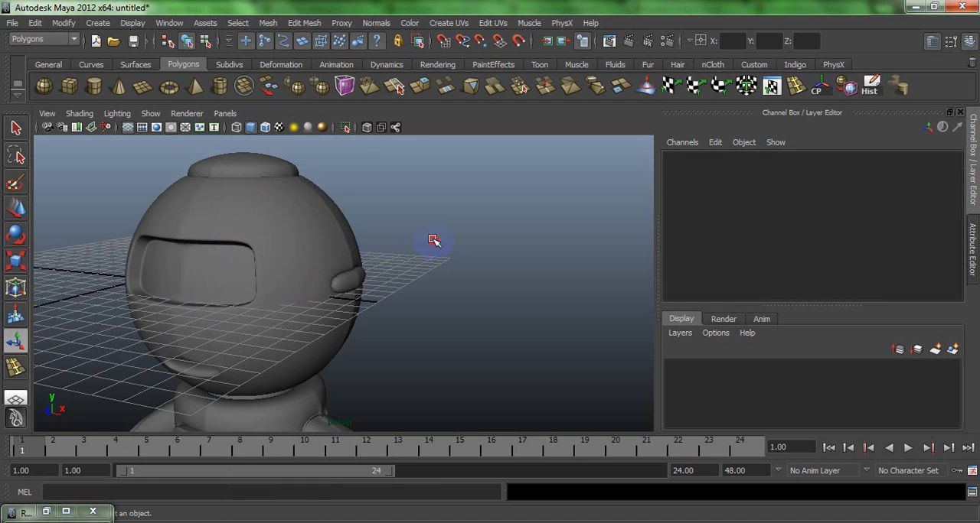
- Create a thin, tall polygon cylinder standing beside the head
alt+drag(342, 268, 325, 271)
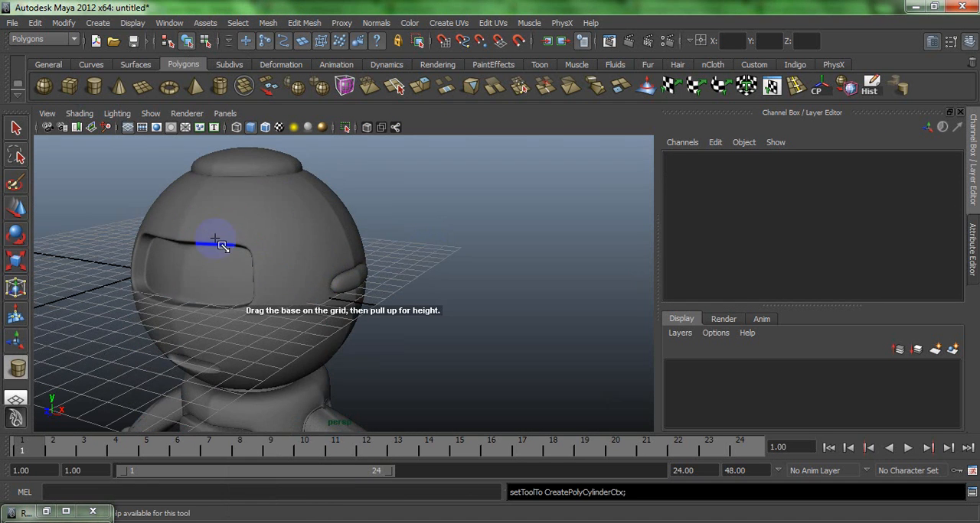
key(space)
key(space)
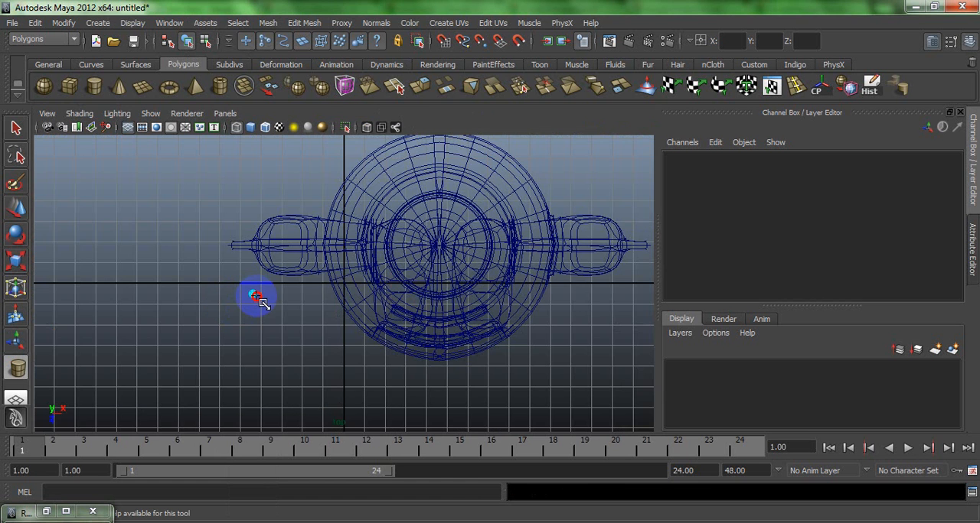
key(space)
key(space)
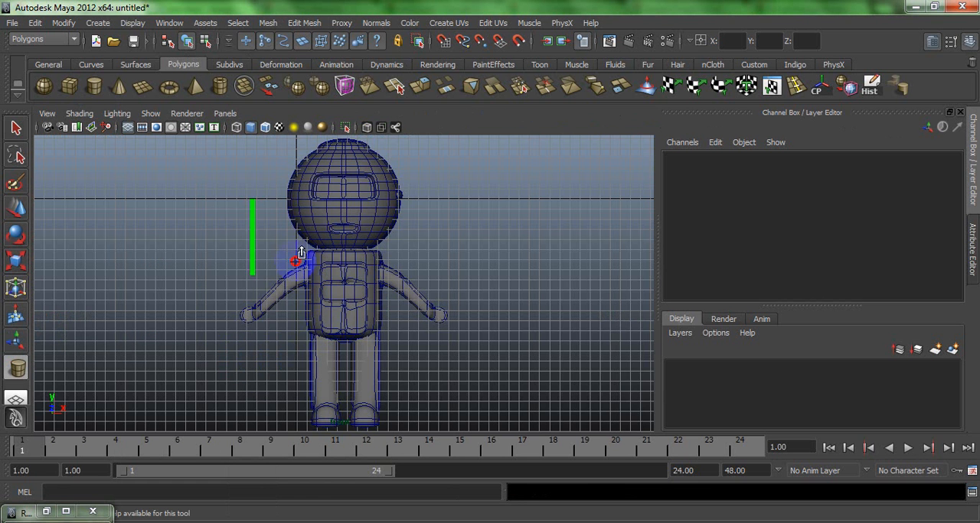
drag(293, 136, 293, 131)
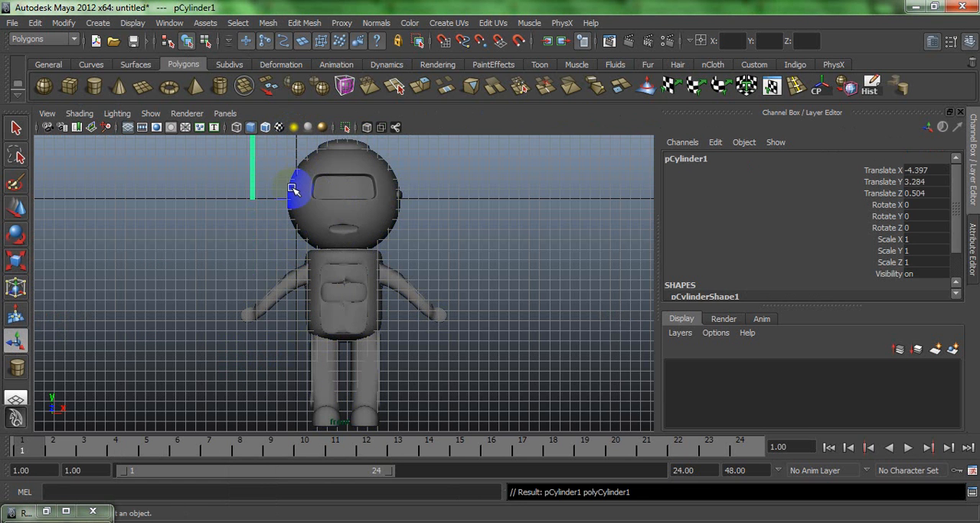
- Scale the cylinder to about 0.672, 1.198, 0.672 and move it to the knob side of the head
scroll(337, 283, up, 5)
alt+middle_drag(293, 189, 365, 362)
key(r)
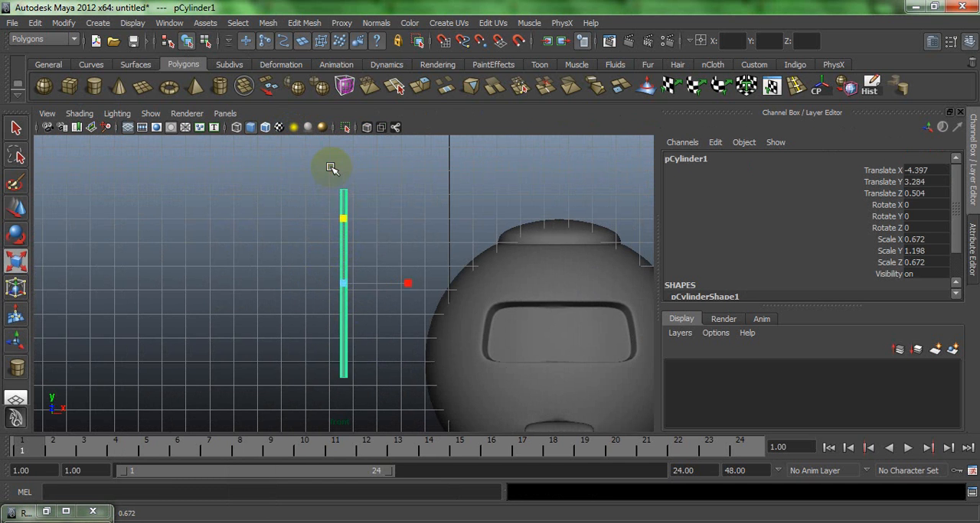
key(w)
drag(343, 282, 574, 291)
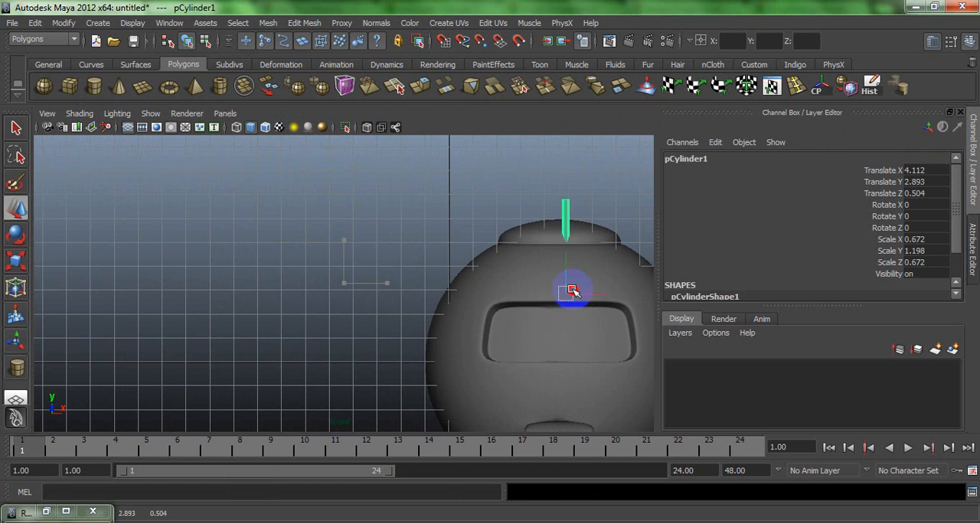
scroll(326, 196, down, 2)
drag(494, 281, 576, 277)
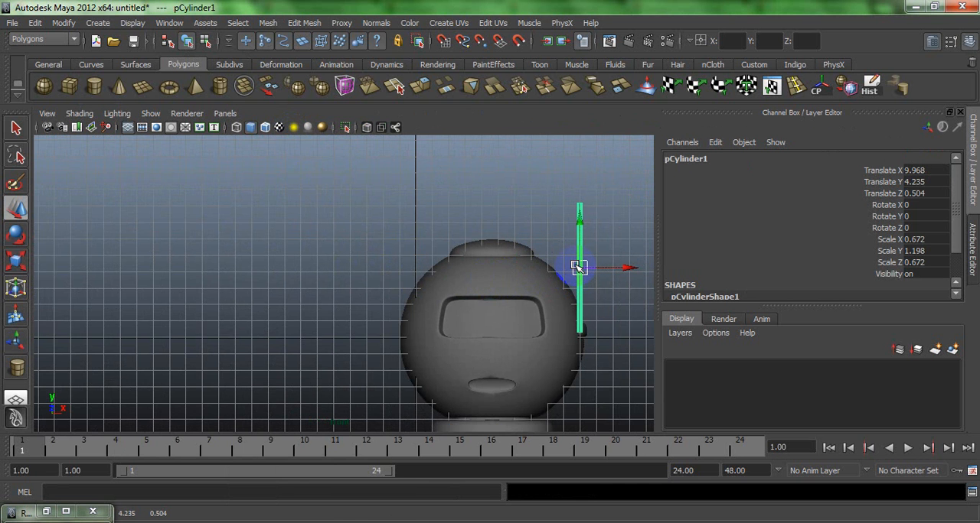
- Tilt the cylinder about 8.5 degrees around Z toward the head and shift it to about X 9.59, Y 4.18
key(e)
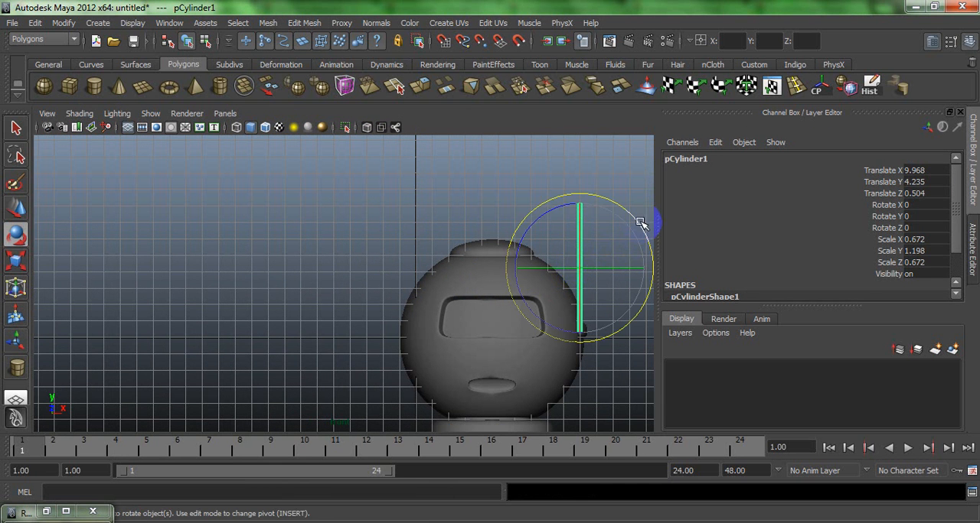
drag(640, 222, 629, 218)
key(w)
drag(590, 267, 585, 266)
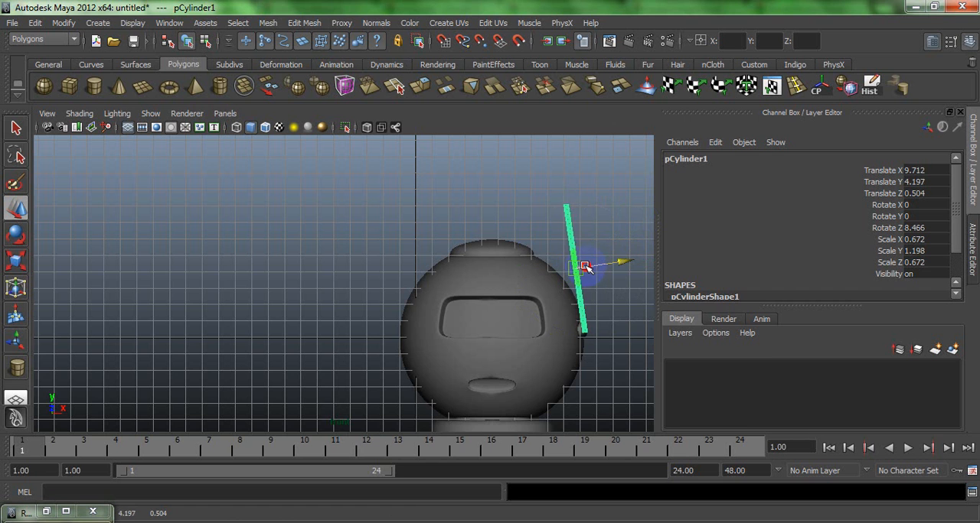
- In the side view, tilt the cylinder backward to about -11 degrees around X and move it over the knob at about Z -2.3
key(space)
key(space)
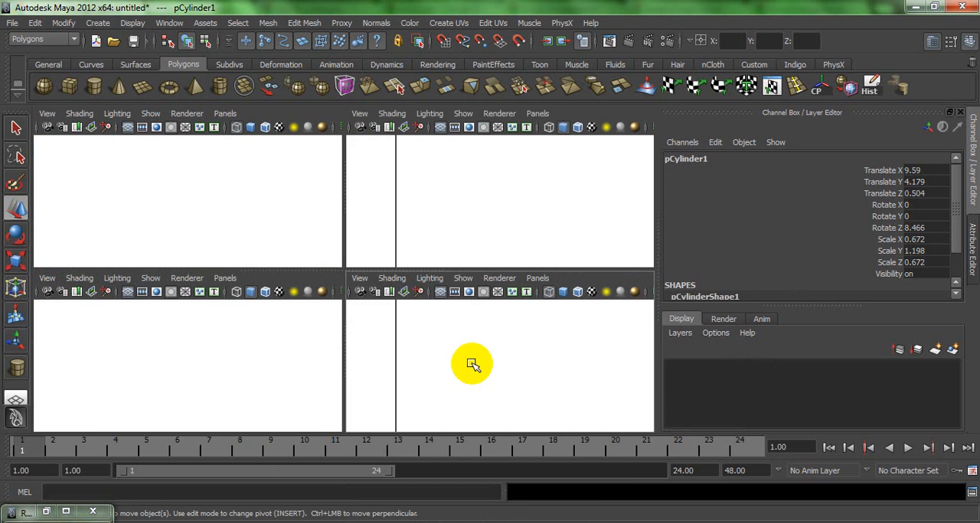
key(e)
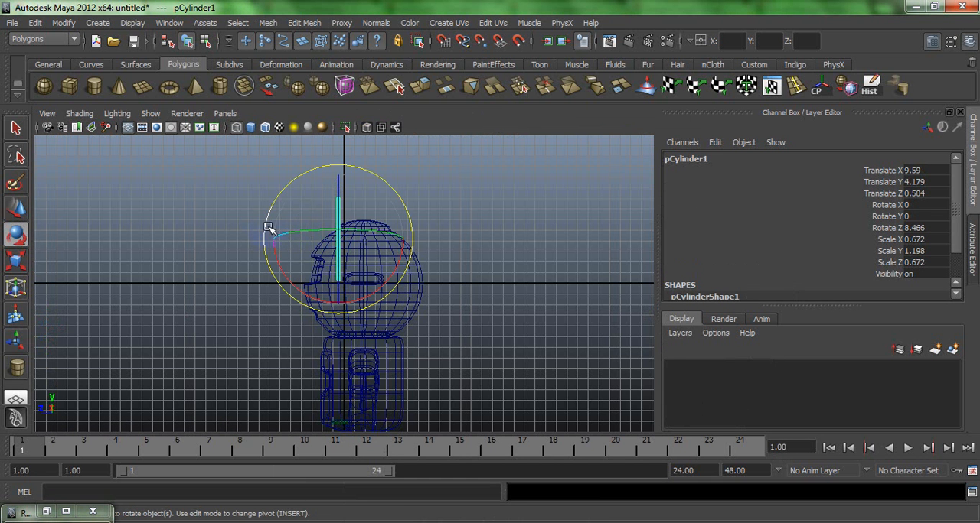
drag(266, 217, 314, 230)
key(w)
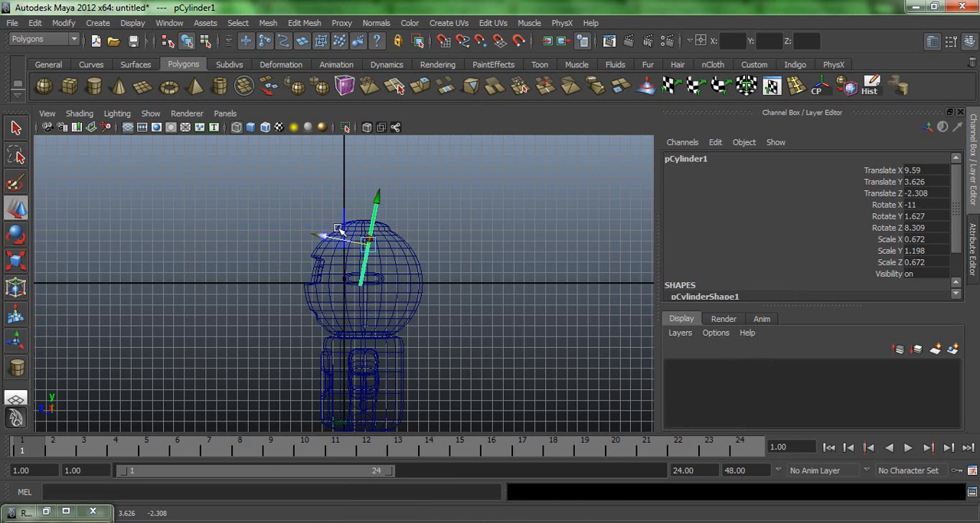
- Raise the cylinder so its base sits on the head's side knob, at about X 9.603, Y 4.1, Z -2.401
key(space)
key(space)
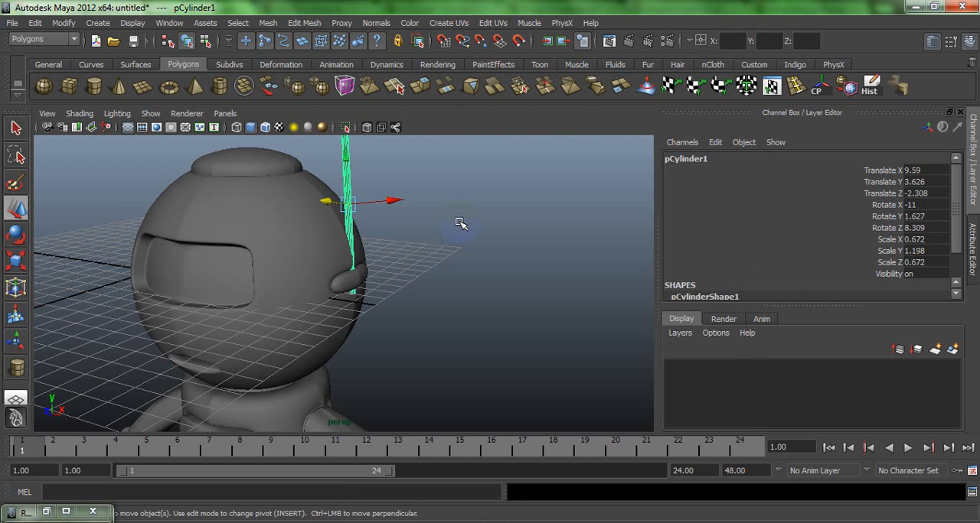
drag(348, 155, 346, 145)
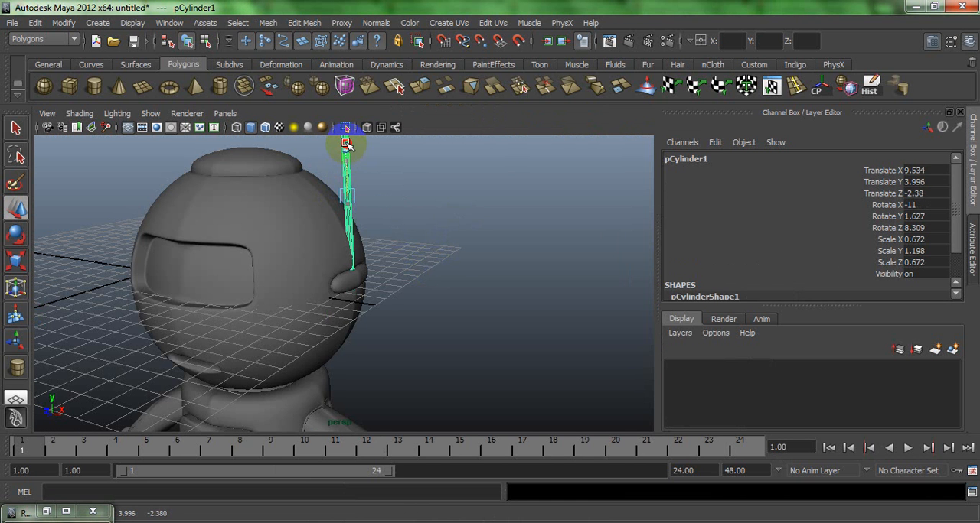
drag(392, 194, 393, 196)
key(e)
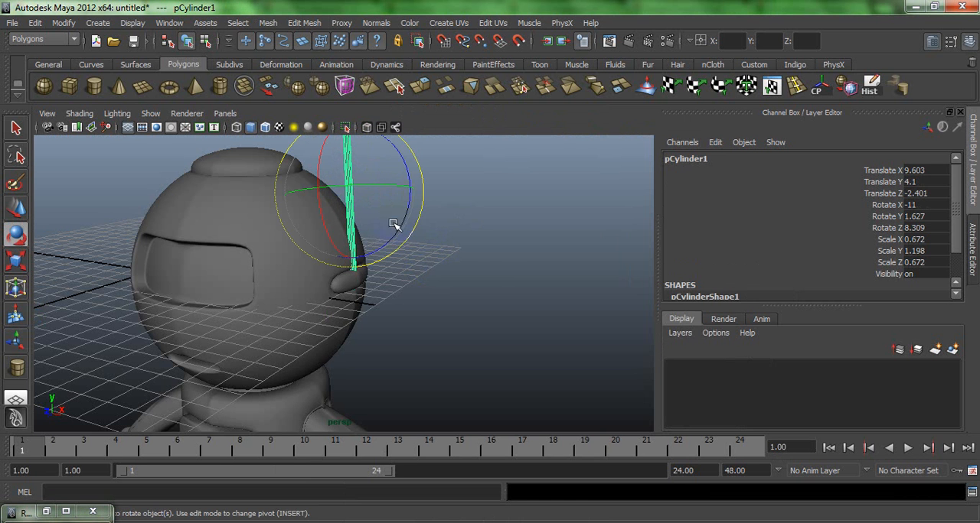
click(495, 264)
alt+drag(337, 273, 391, 251)
alt+right_drag(391, 251, 299, 265)
alt+drag(300, 265, 342, 238)
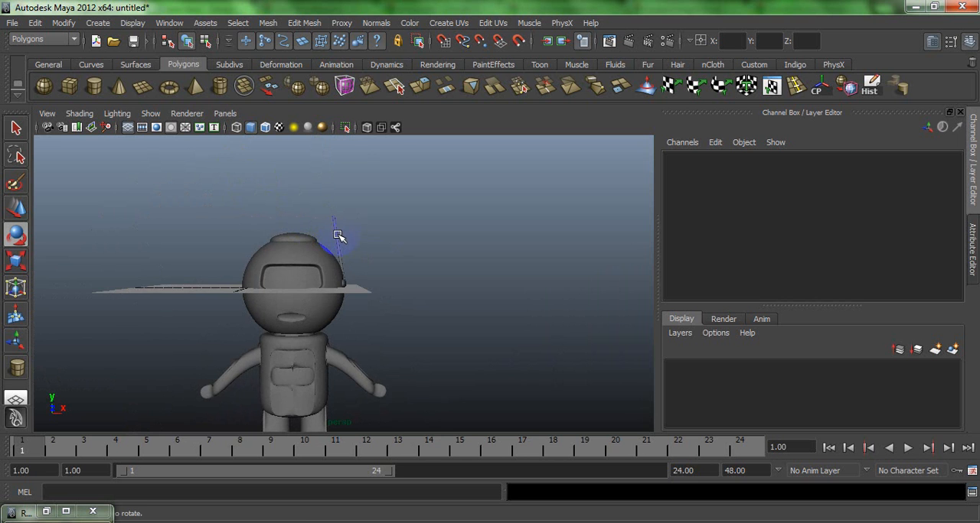
- Thin and slightly adjust the antenna cylinder's length, scaling it to about 0.346, 1.183, 0.346
click(339, 236)
key(f)
key(r)
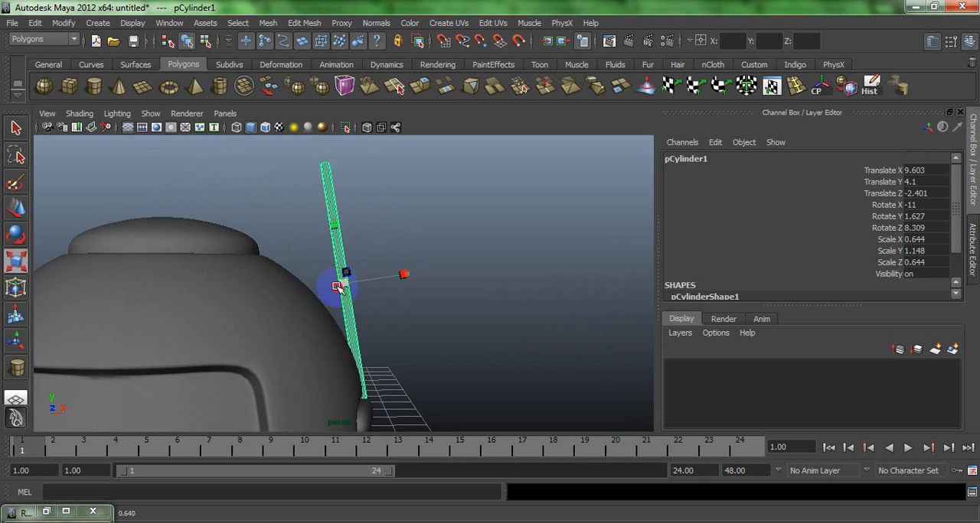
drag(337, 286, 280, 277)
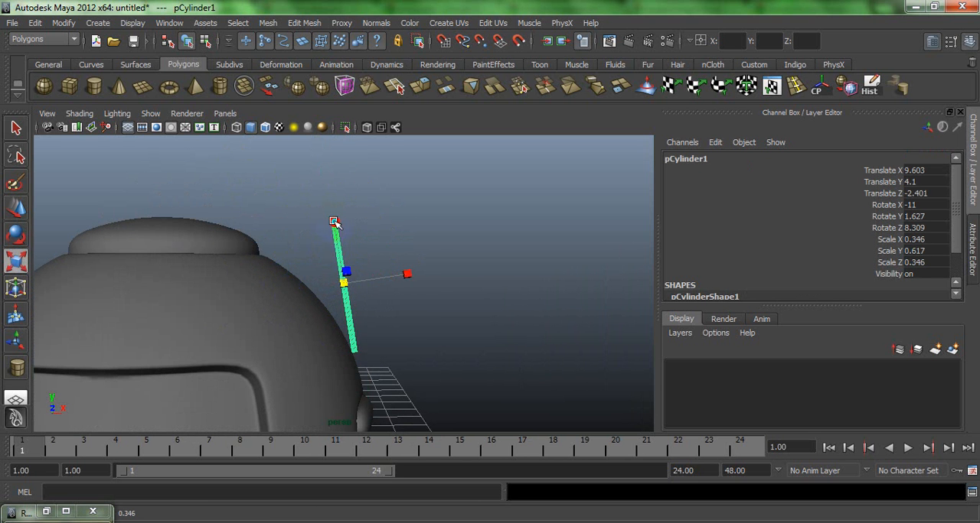
click(497, 282)
- Examine the whole character with its antenna and mirrored legs from several sides
mouse_move(376, 256)
alt+mouse_down()
mouse_move(489, 295)
mouse_move(382, 284)
mouse_move(396, 258)
mouse_move(357, 280)
mouse_move(360, 262)
alt+mouse_up()
alt+right_drag(360, 263, 202, 219)
alt+drag(202, 220, 313, 236)
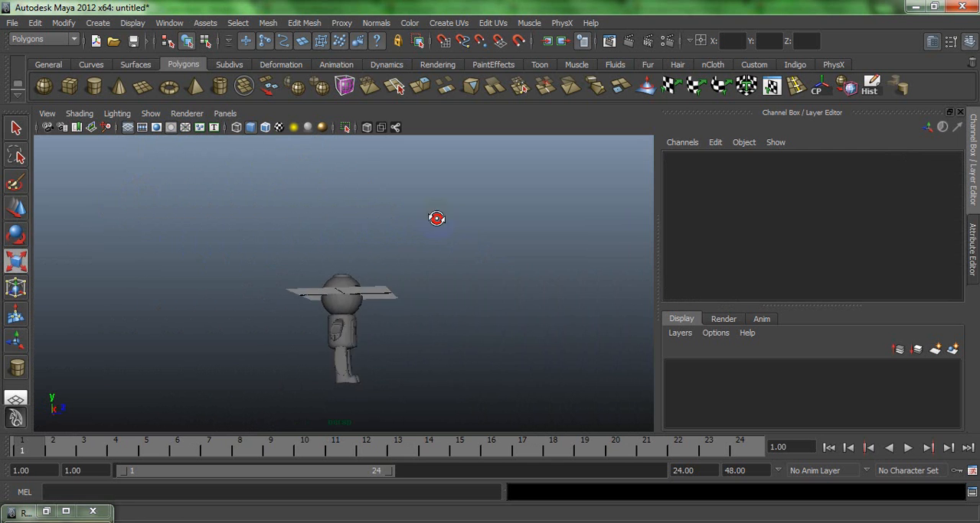
click(342, 321)
scroll(344, 323, up, 6)
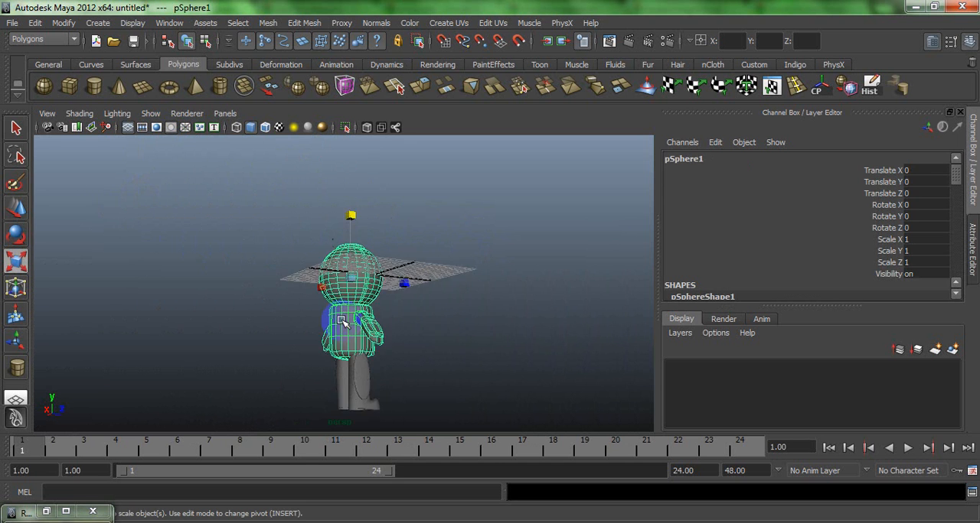
alt+drag(344, 322, 255, 361)
click(535, 309)
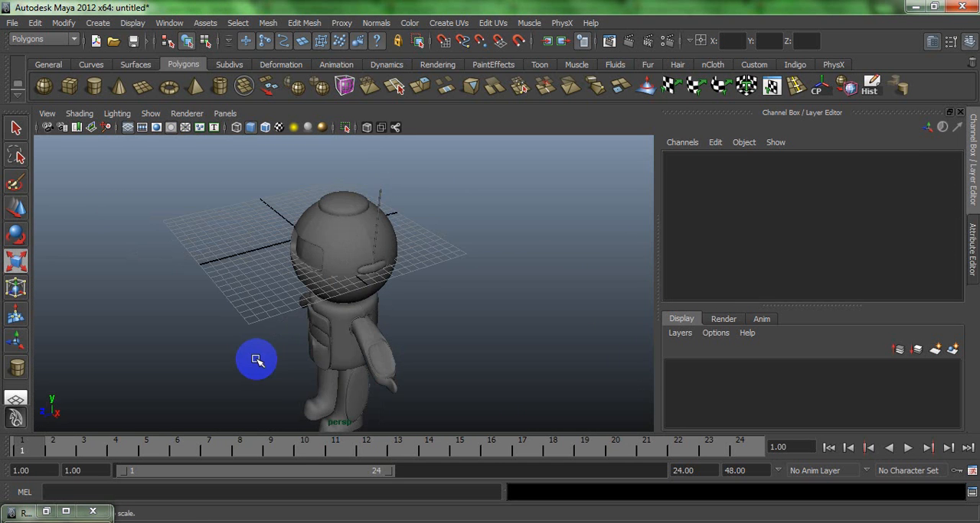